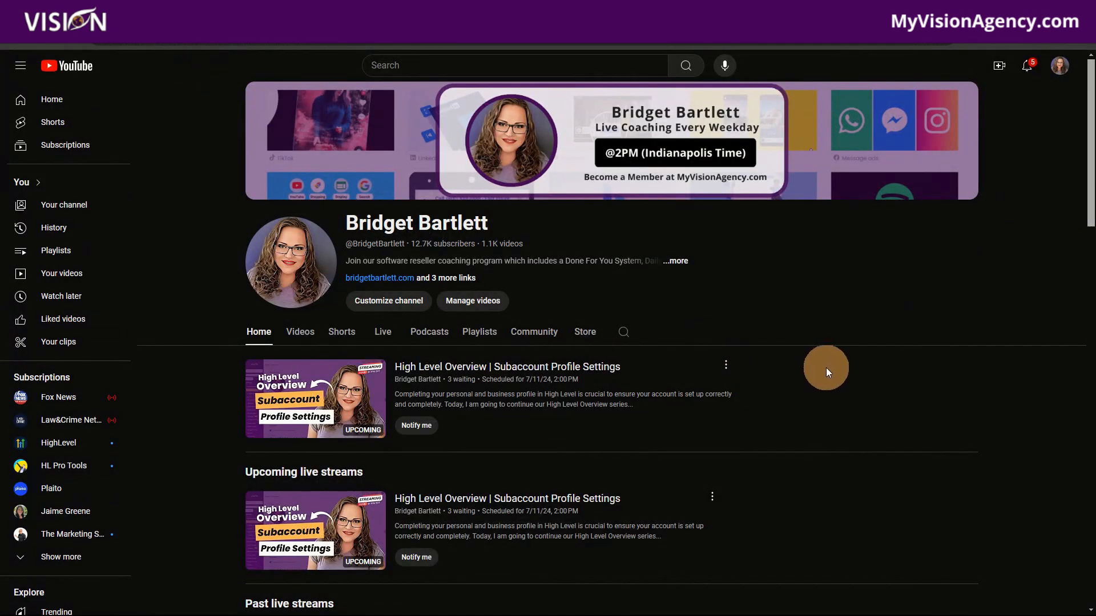
Browse the channel's home page and page through the Past live streams list
scroll(830, 369, down, 1)
scroll(830, 369, down, 2)
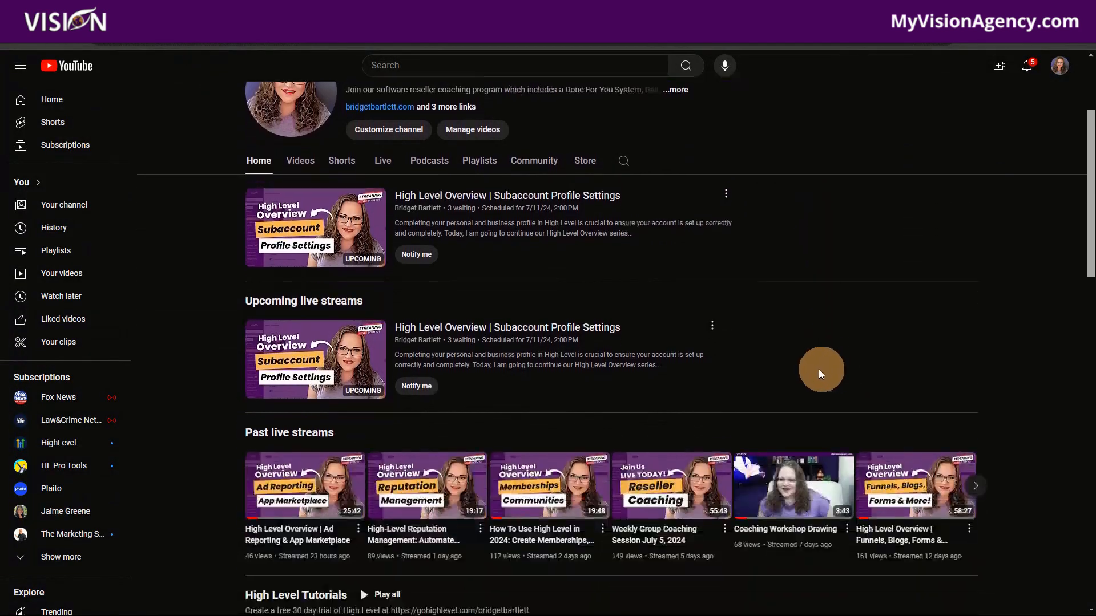
click(976, 497)
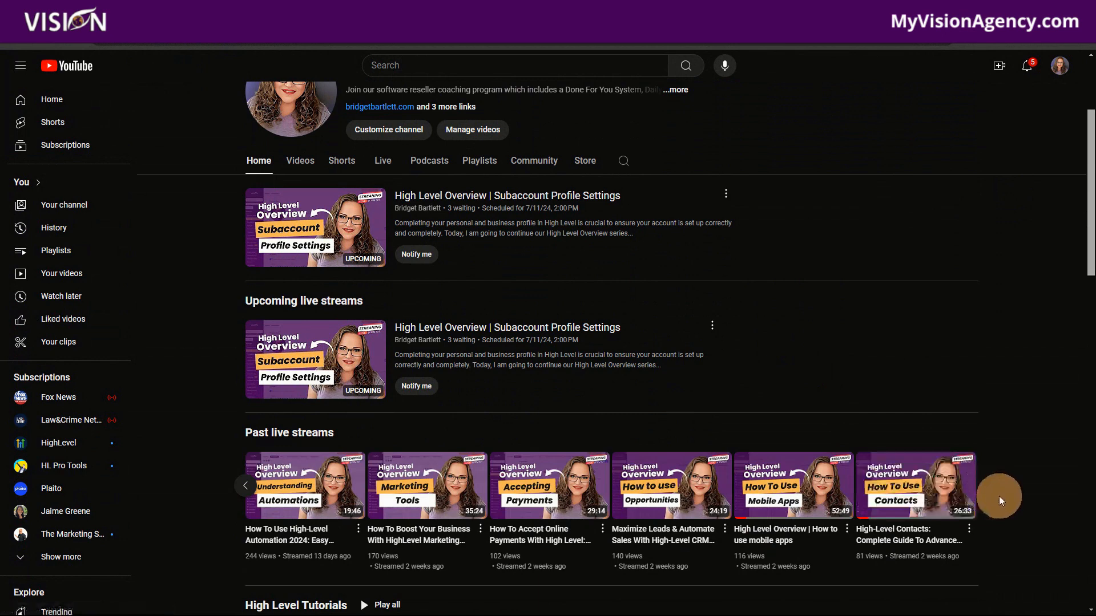
scroll(981, 398, down, 2)
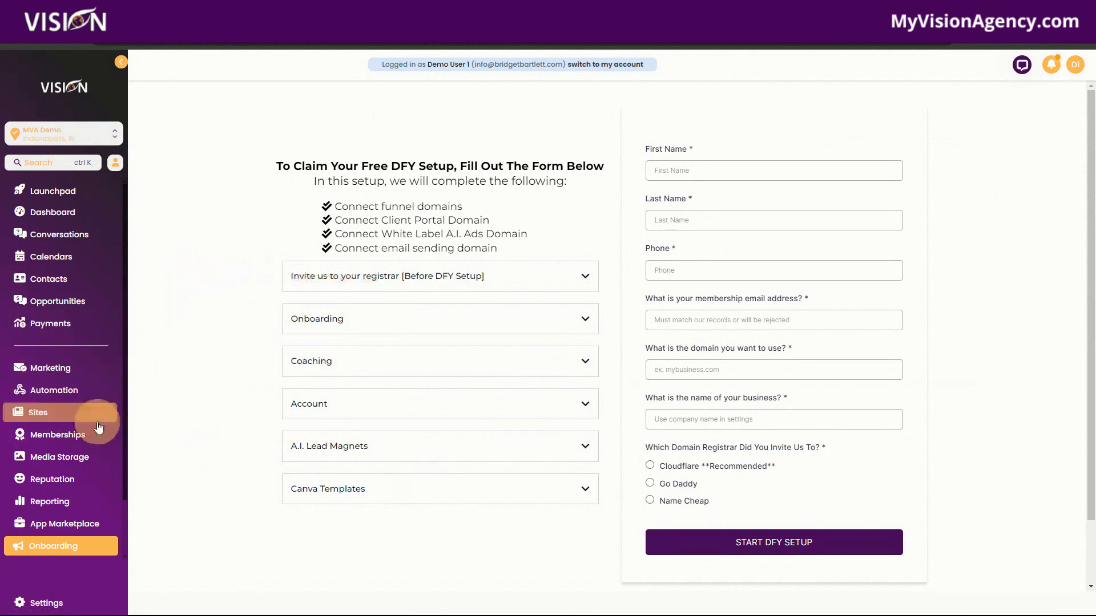
In the Vision agency app, open the Community area and switch to the Visionary Resellers group
scroll(74, 339, down, 1)
scroll(74, 338, down, 2)
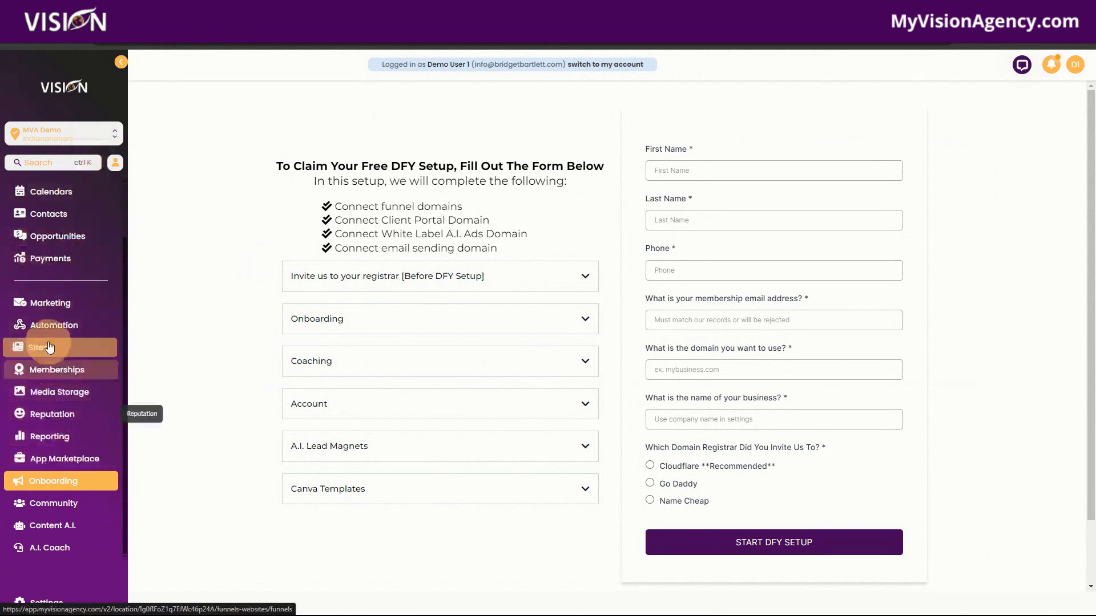
scroll(46, 407, up, 1)
scroll(46, 400, down, 1)
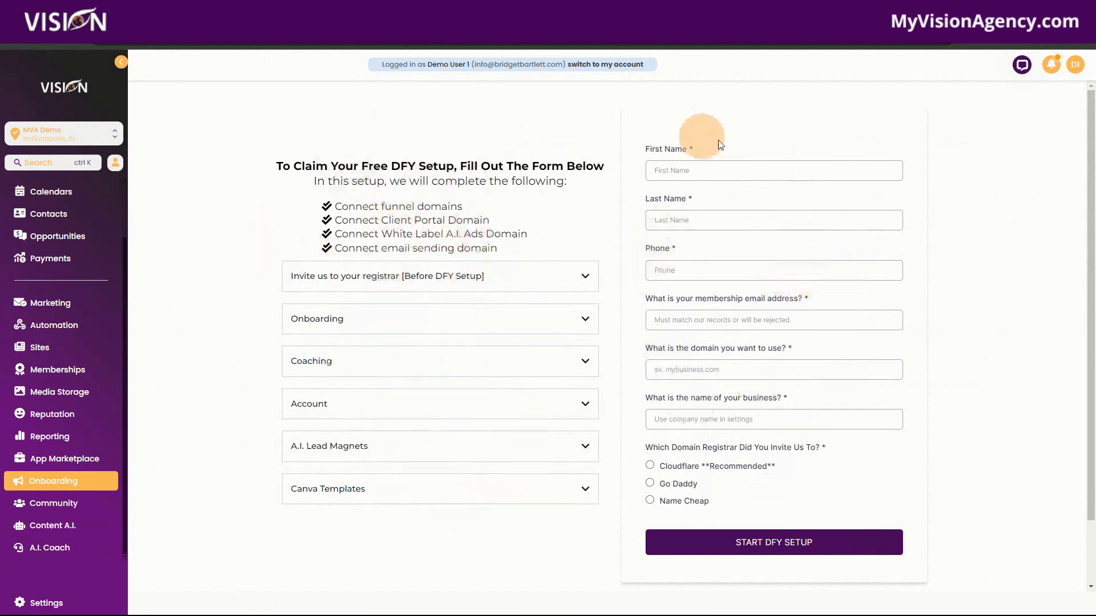
click(65, 503)
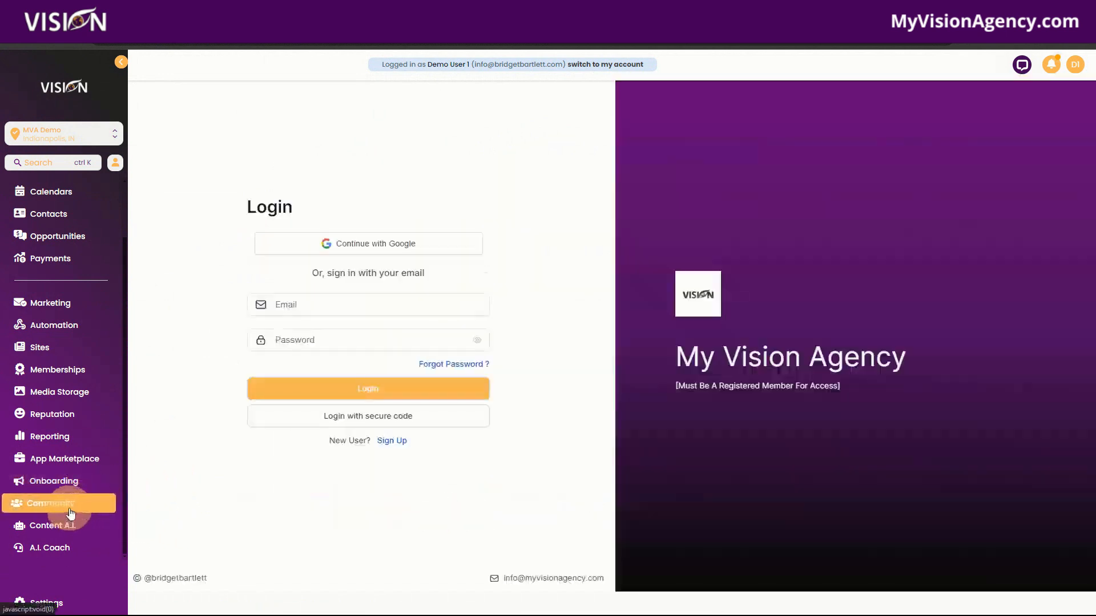
click(338, 240)
click(495, 336)
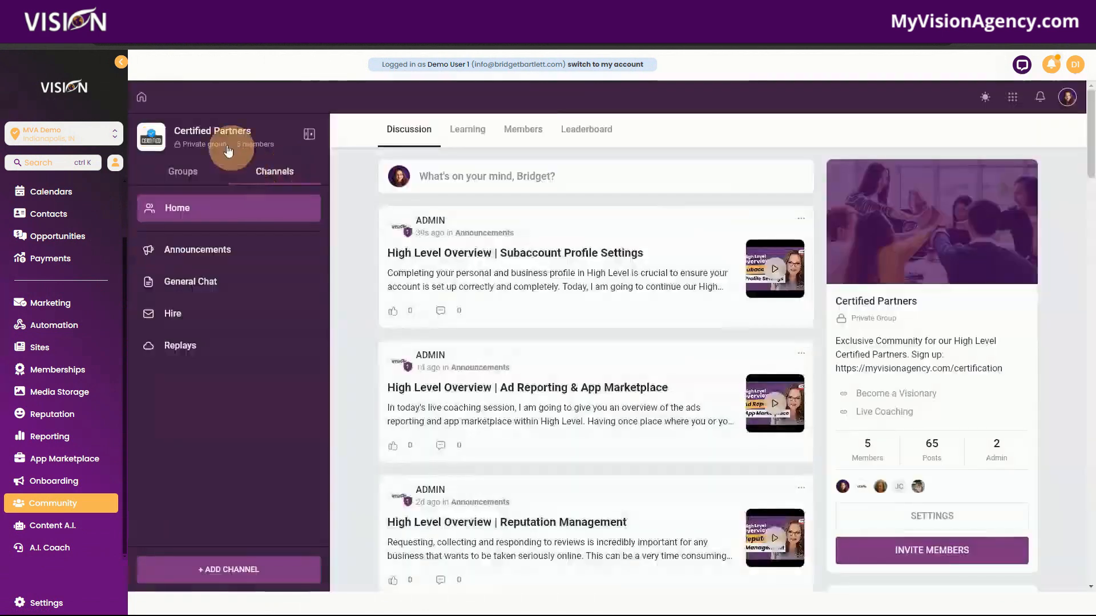
click(185, 173)
click(207, 245)
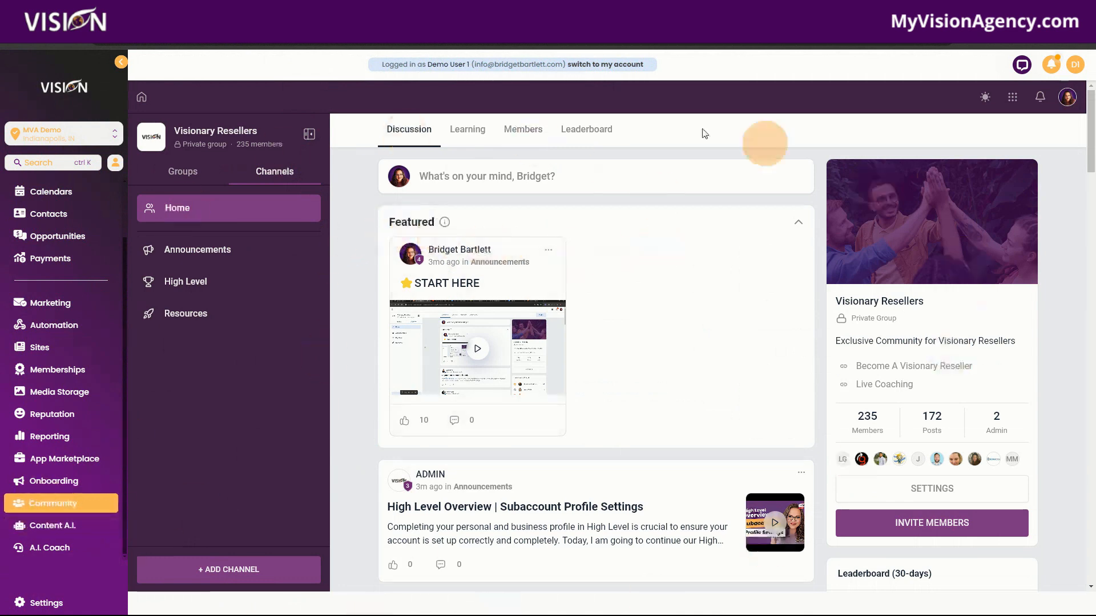
View the Content A.I. tools and open the A.I. Coach page
click(53, 528)
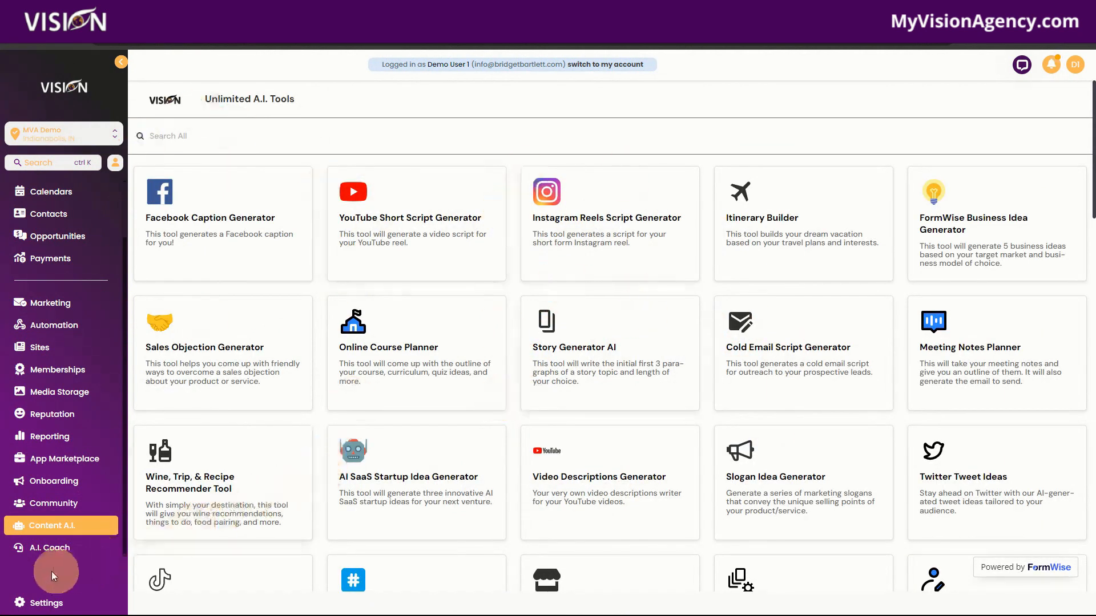
click(43, 549)
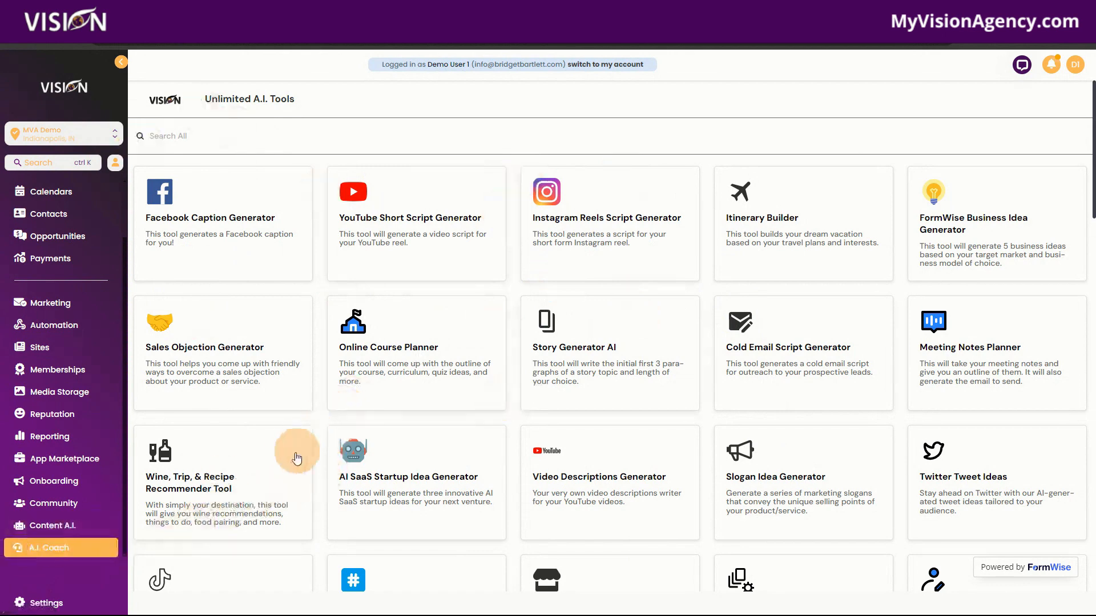
click(59, 551)
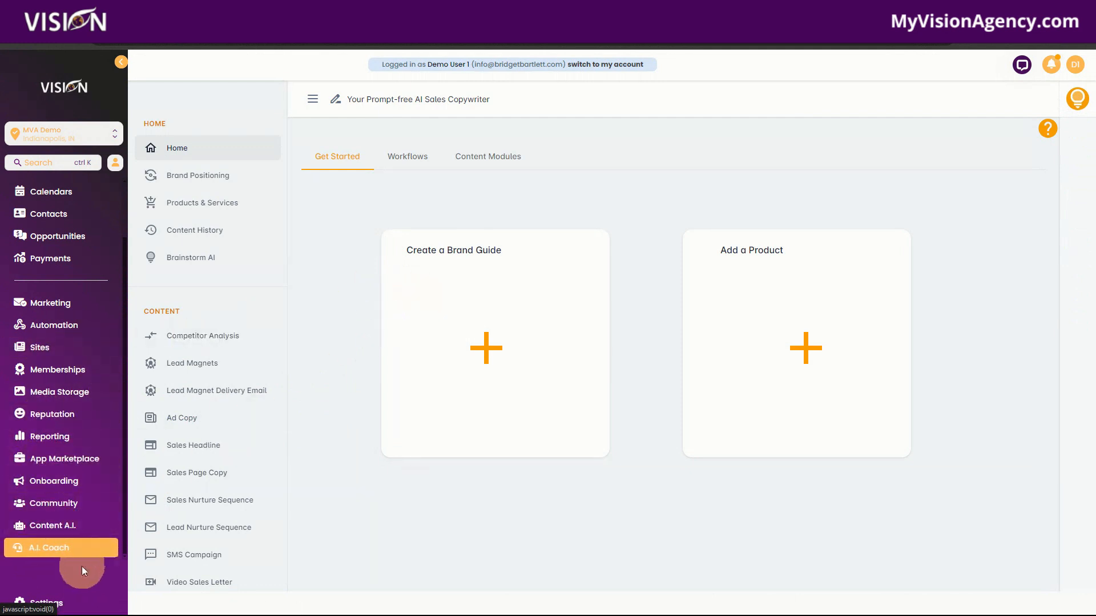
Open the sub-account's settings at the Business Profile page
click(59, 600)
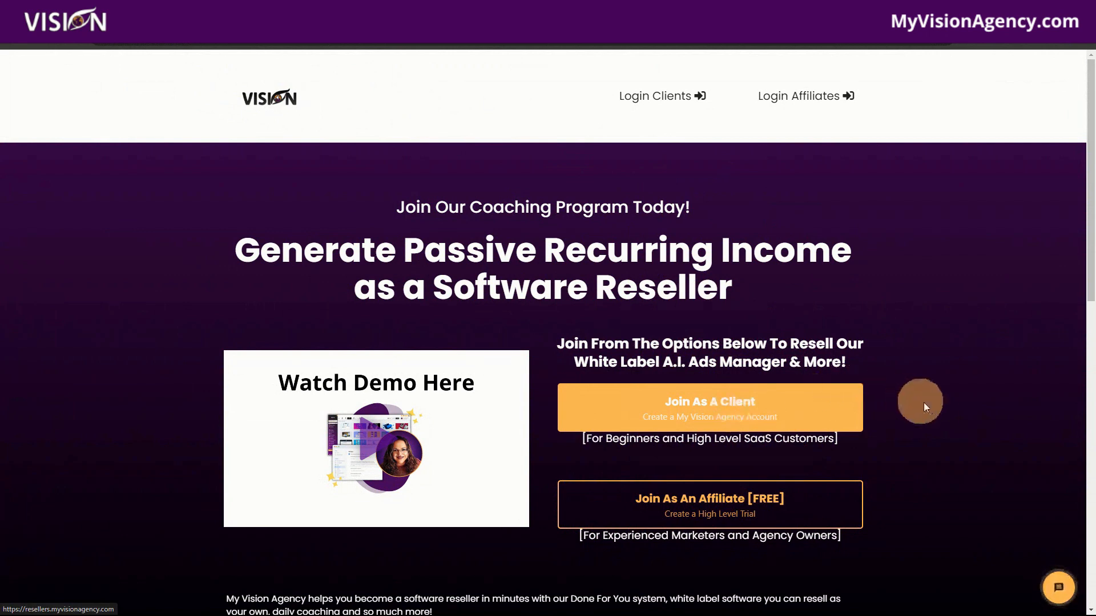
scroll(936, 430, down, 1)
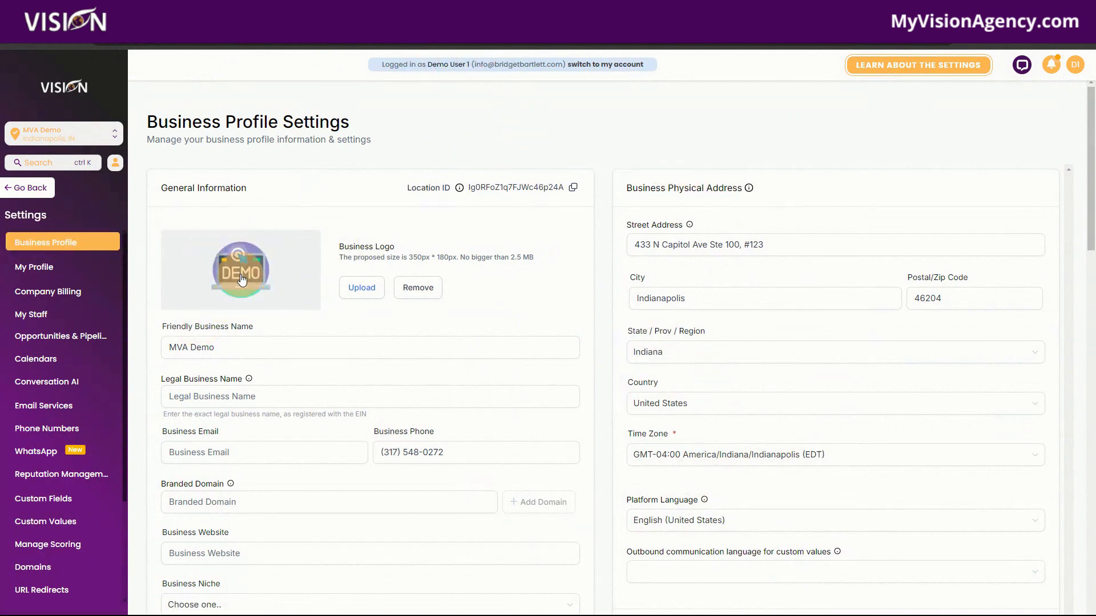
click(54, 274)
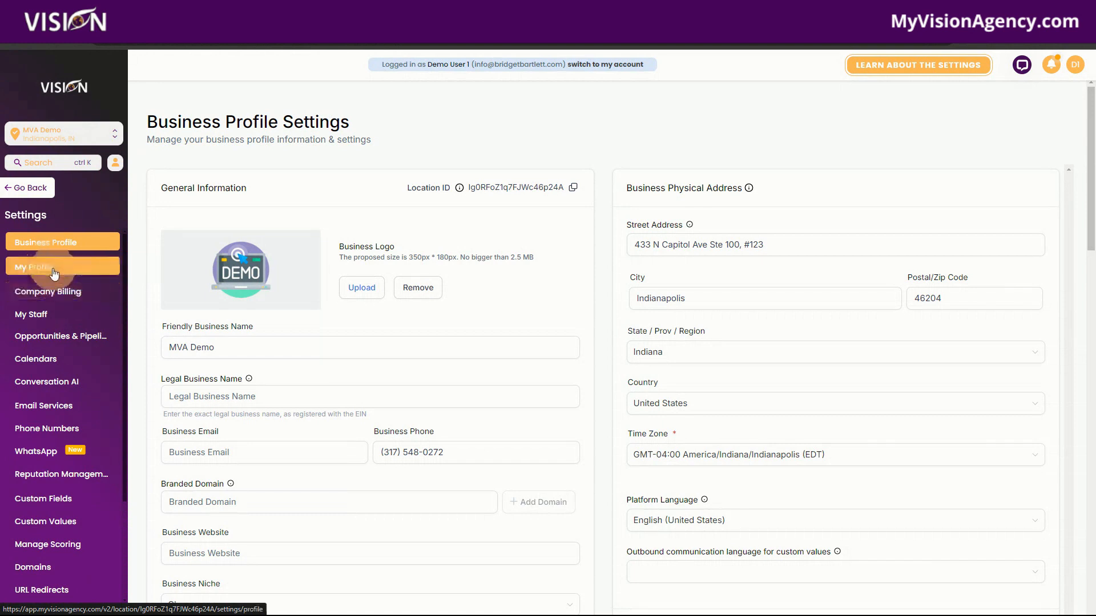
click(45, 272)
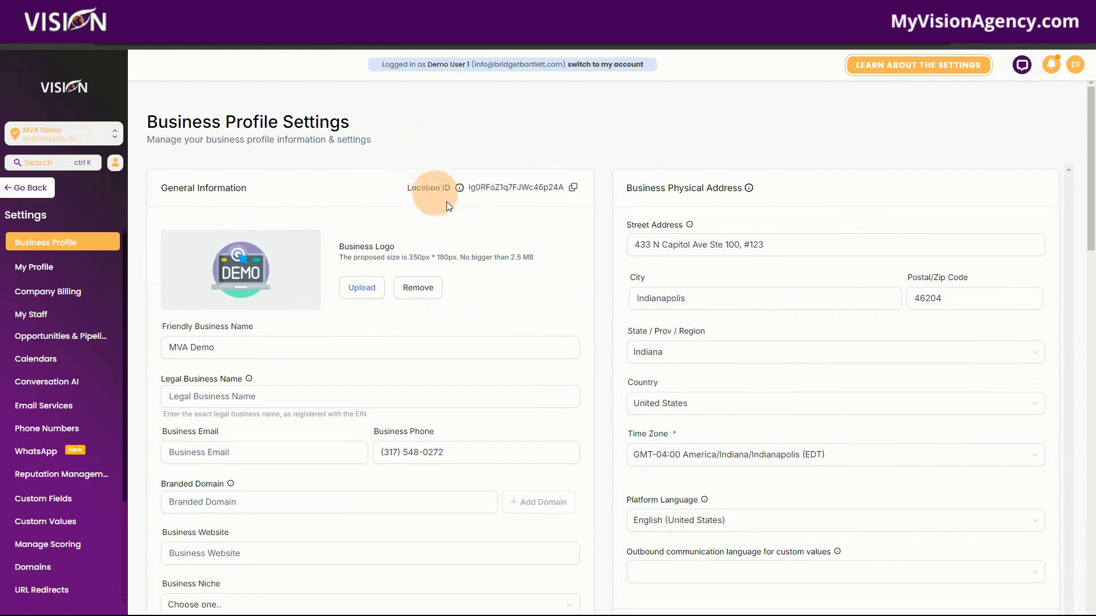
Review the Business Profile page, including the Location ID, General Information and Business Physical Address sections
mouse_move(461, 191)
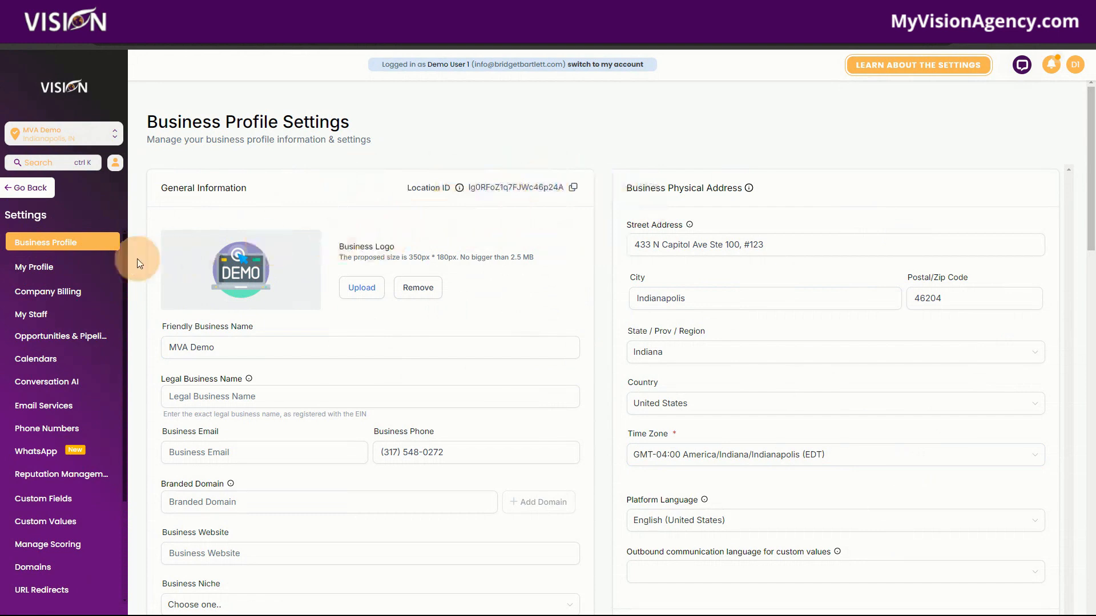
scroll(594, 283, down, 1)
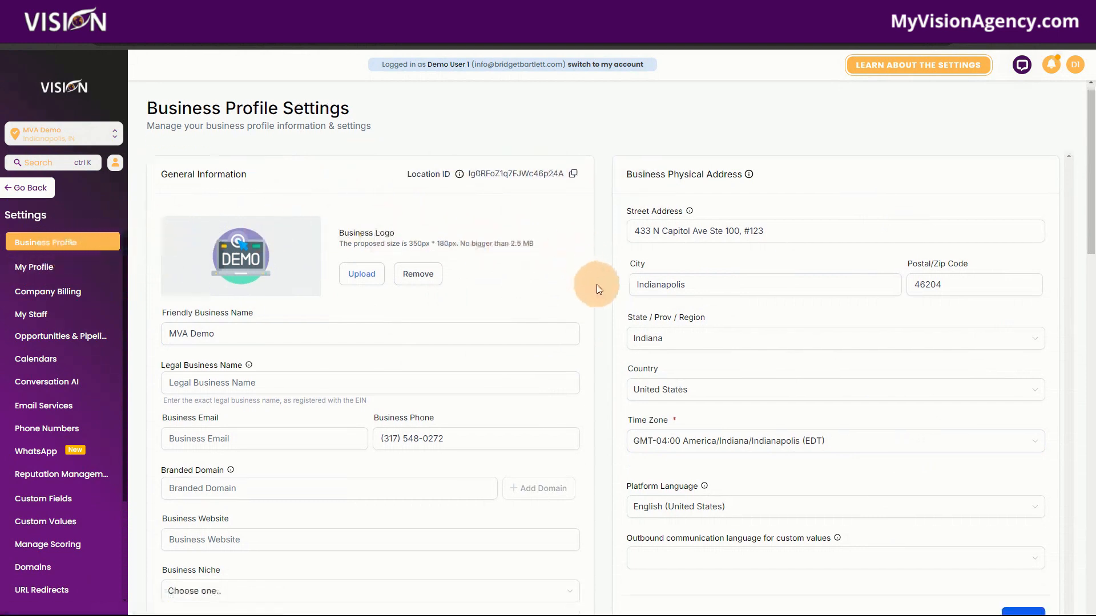
scroll(597, 284, down, 2)
scroll(570, 265, up, 3)
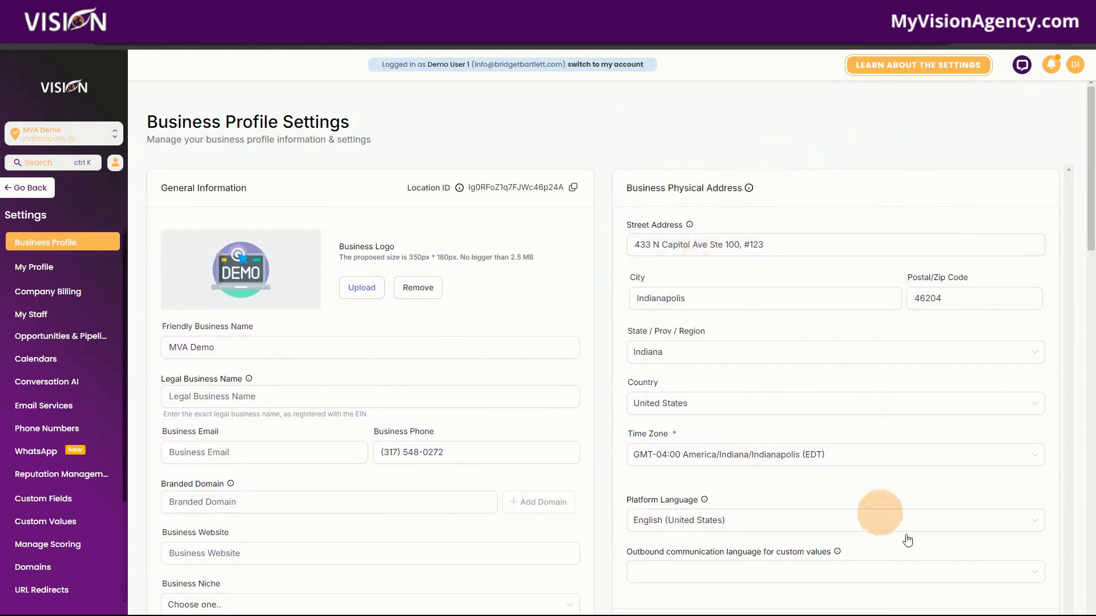
scroll(884, 374, down, 1)
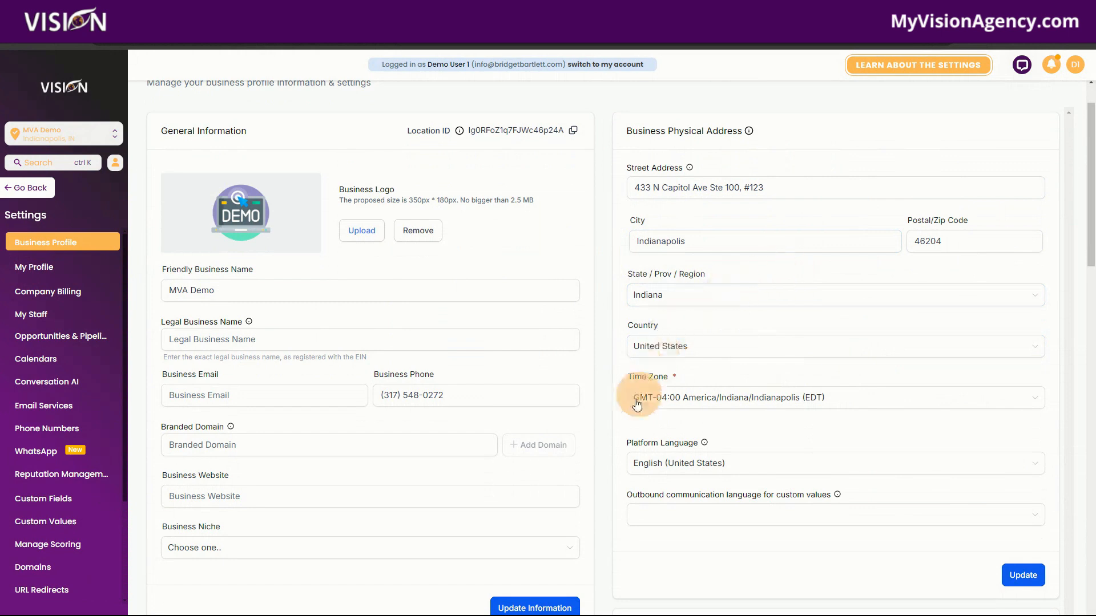
scroll(610, 420, down, 1)
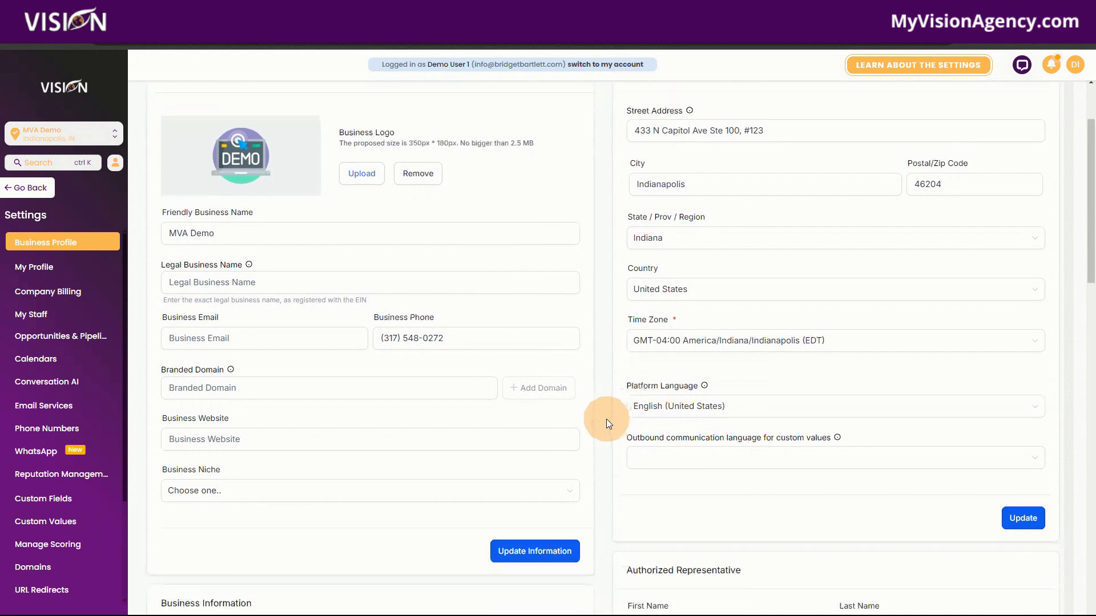
Copy the street address from the Business Physical Address section and search for it on Google in a new browser tab
click(636, 130)
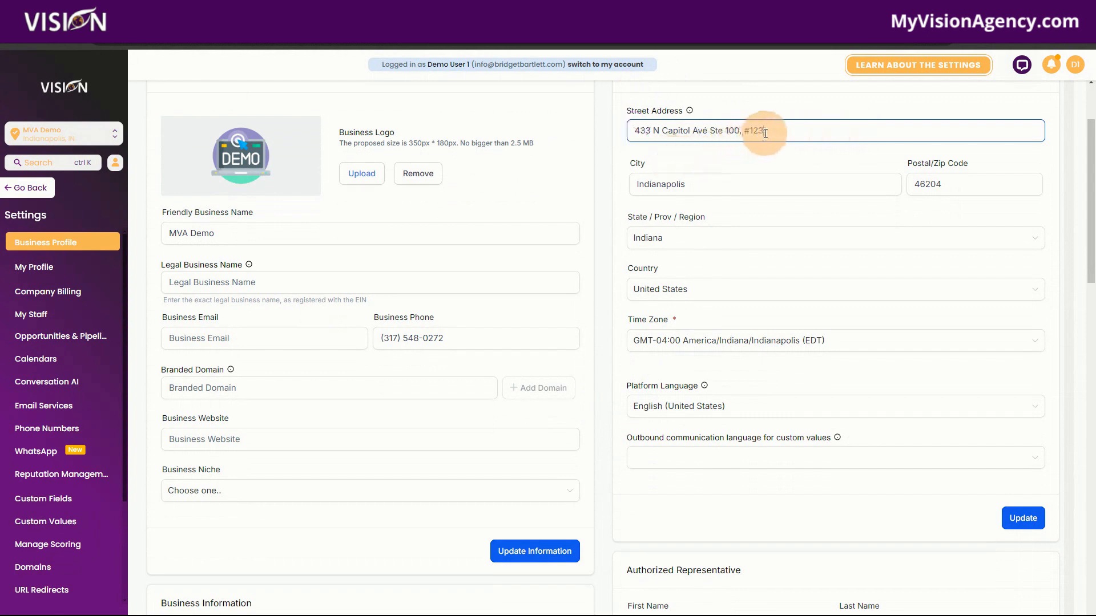
drag(765, 130, 633, 131)
key(ctrl+c)
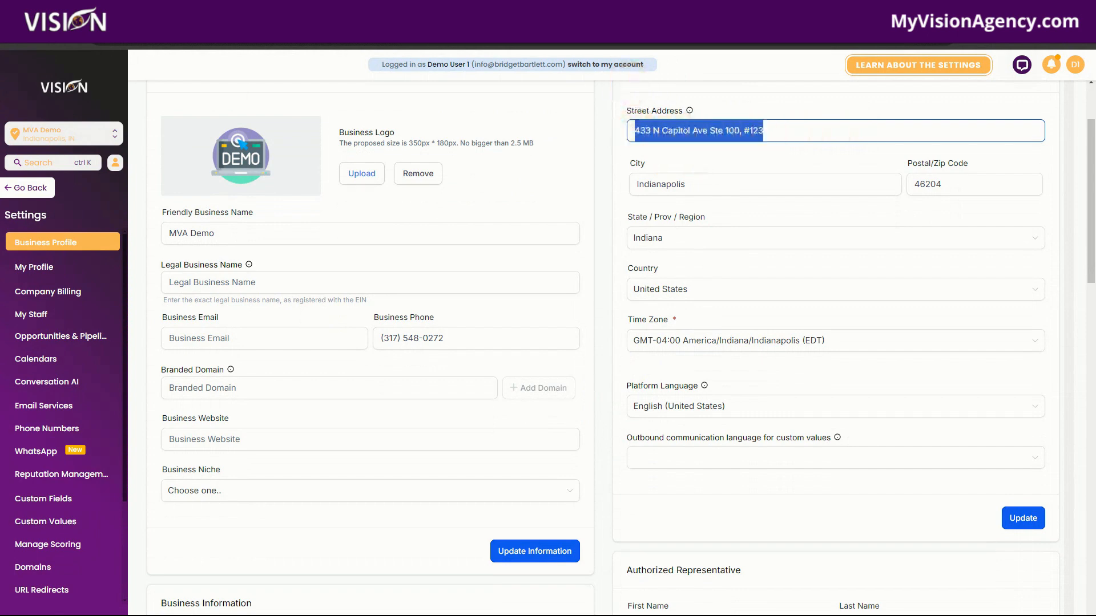
key(ctrl+t)
click(402, 35)
key(ctrl+v)
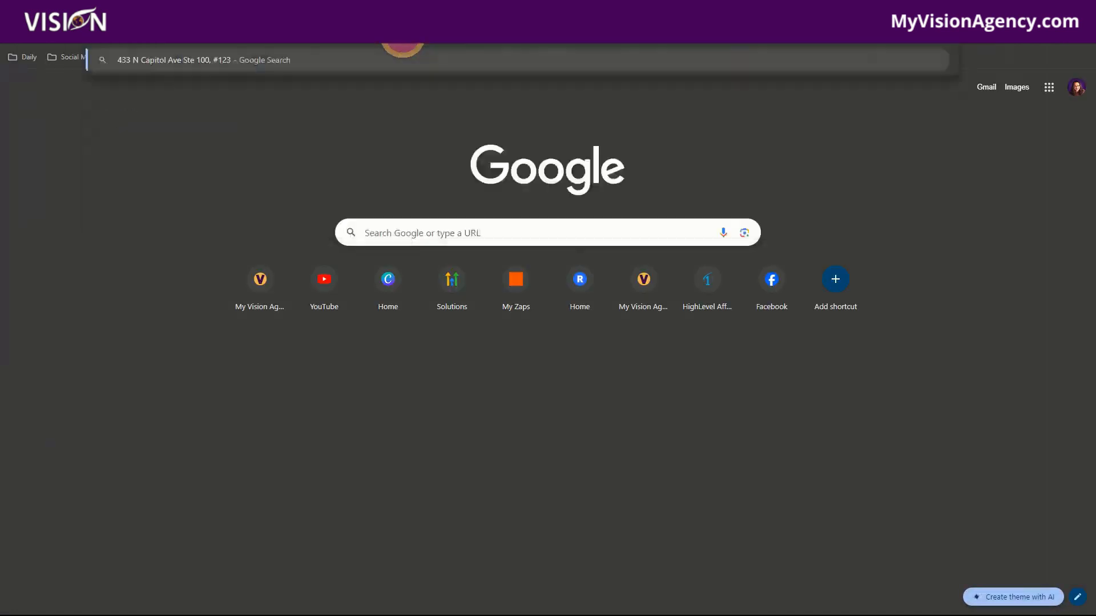
key(Return)
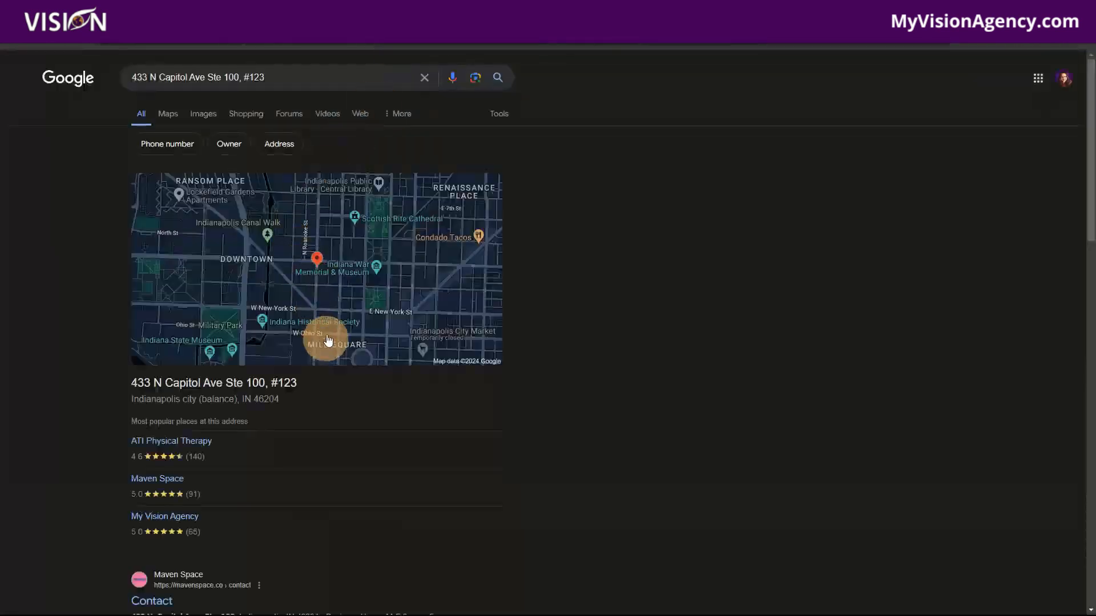
Open the address in Google Maps, switch to satellite imagery, zoom in on the building and explore it in Street View
click(264, 320)
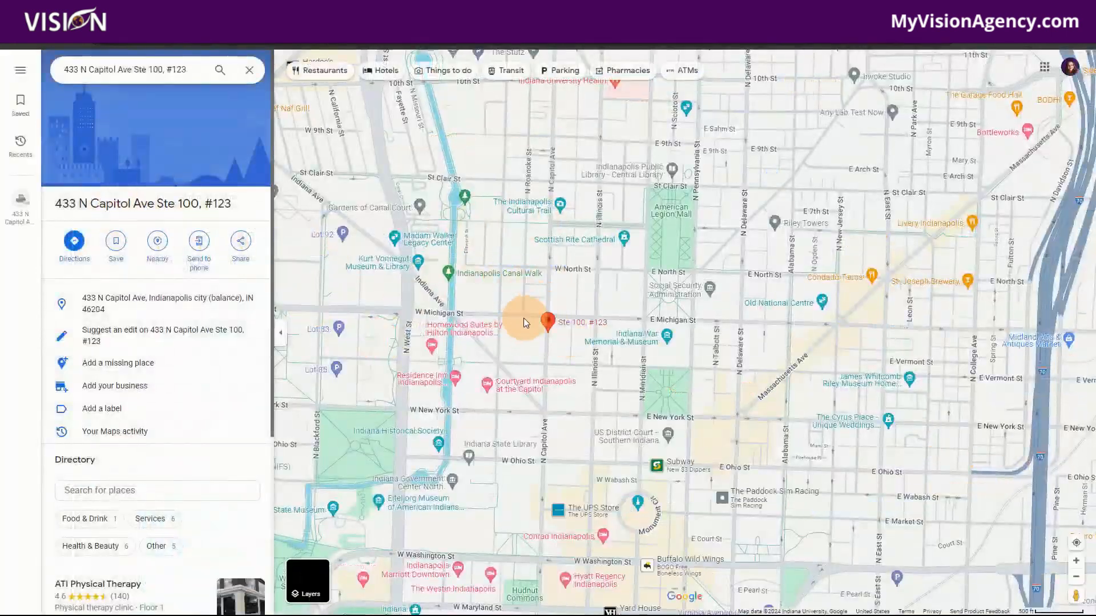
click(307, 581)
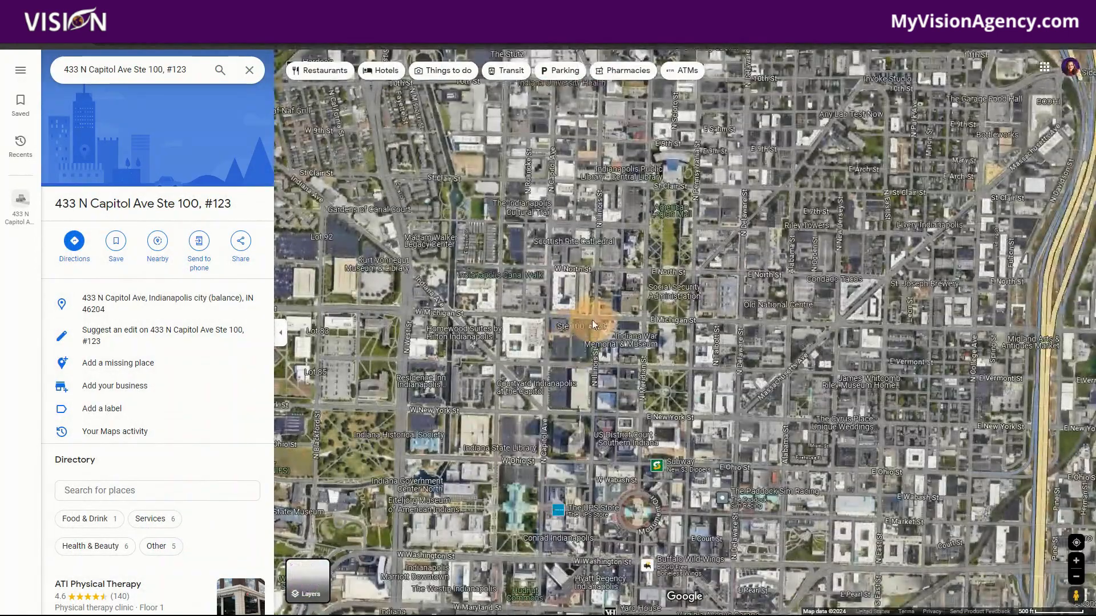
click(1072, 566)
click(1072, 566)
drag(373, 408, 808, 296)
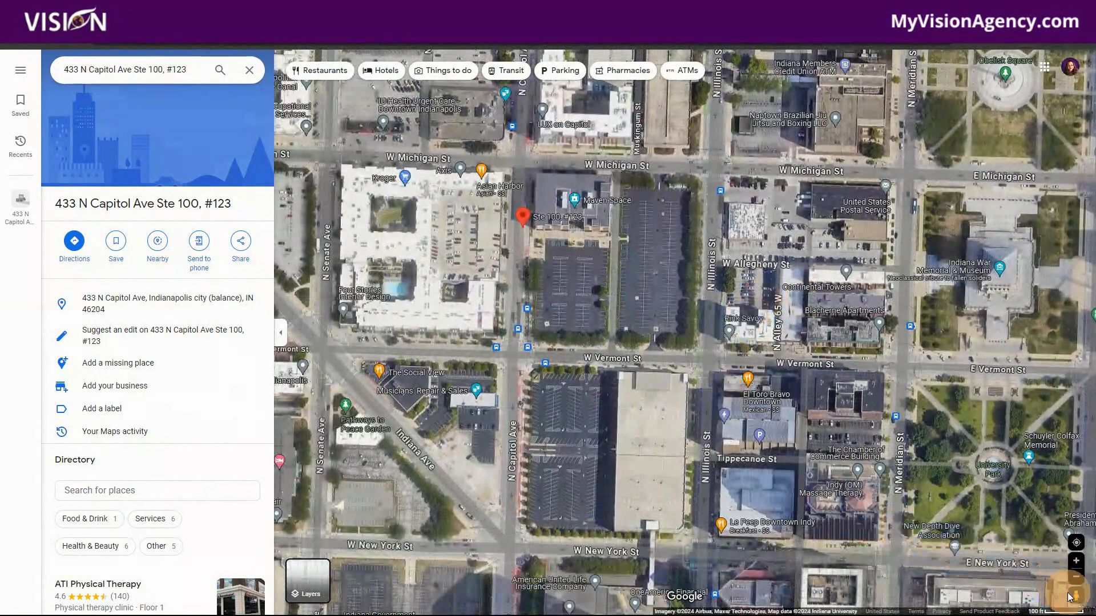
drag(1071, 595, 365, 168)
drag(655, 213, 556, 351)
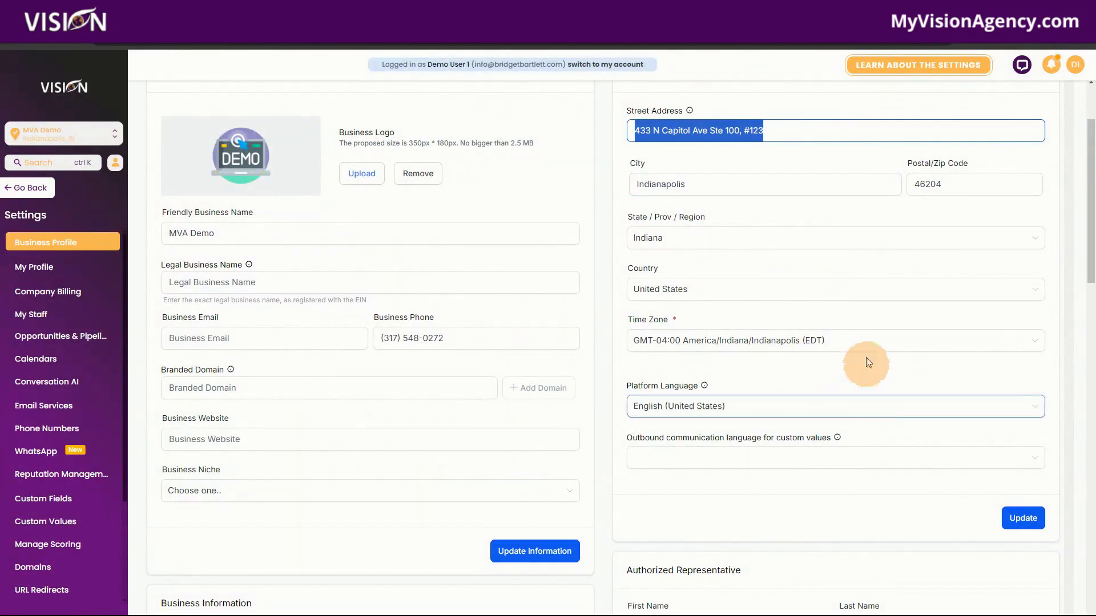
Back in Business Profile, examine the Legal Business Name, Business Email and Business Phone fields, selecting the phone number
scroll(768, 270, down, 2)
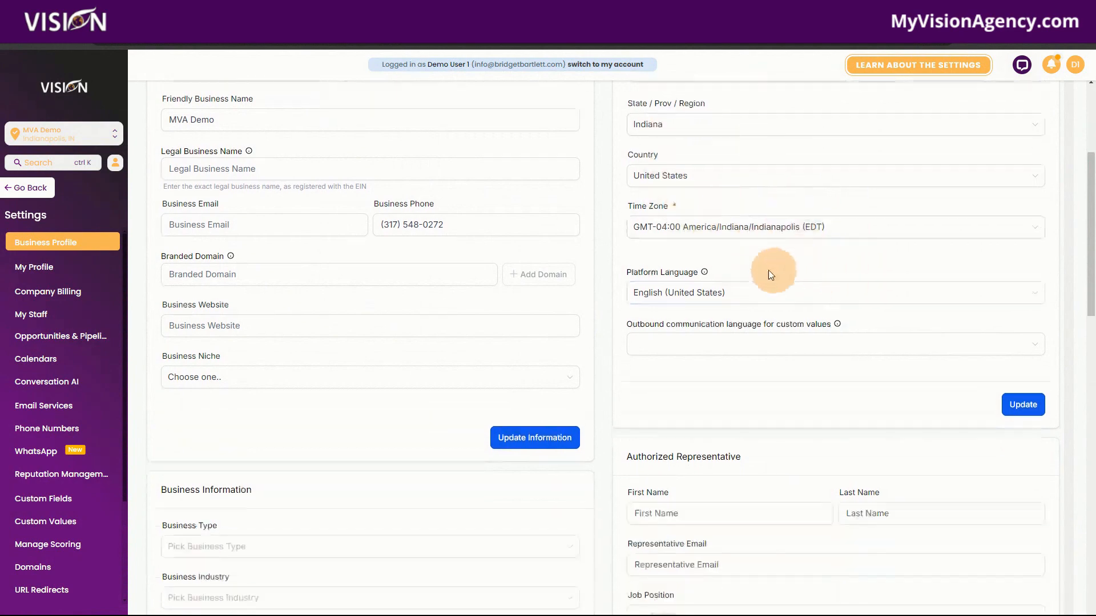
click(269, 228)
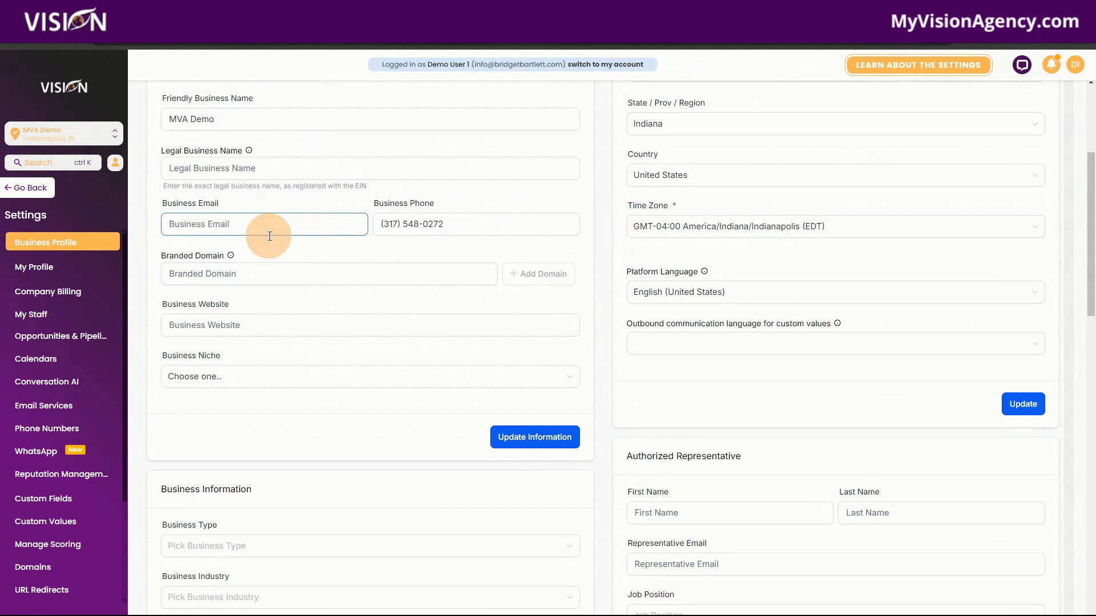
scroll(331, 399, up, 3)
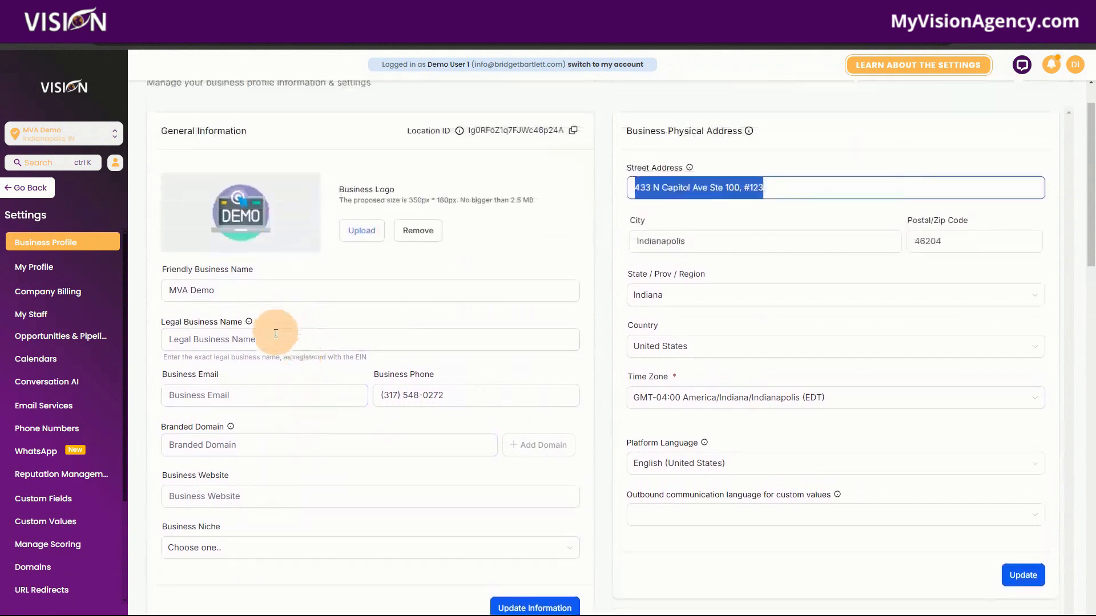
click(276, 336)
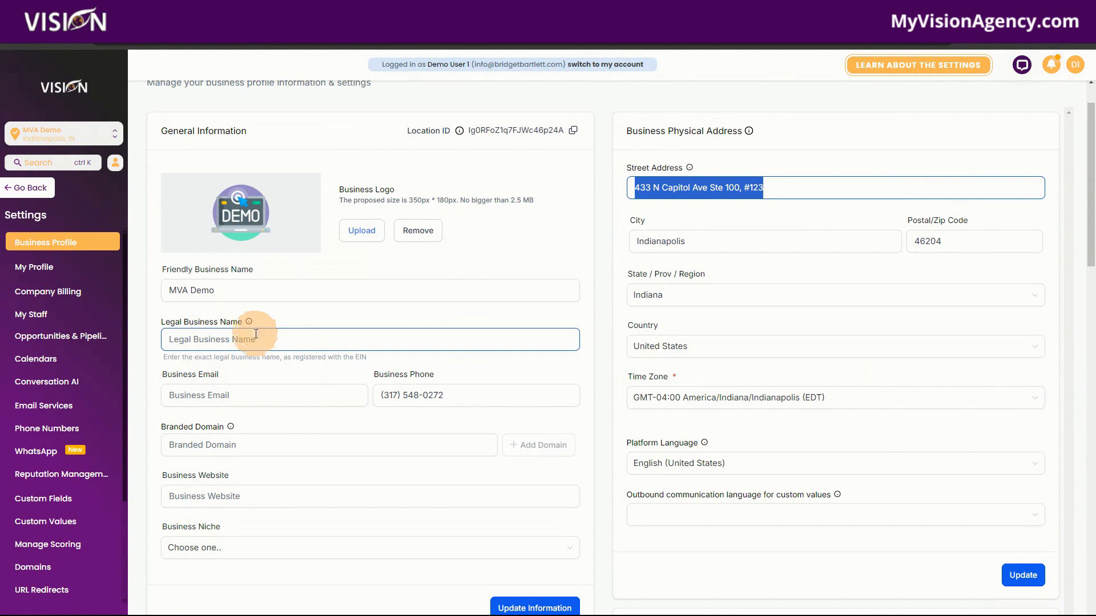
click(234, 395)
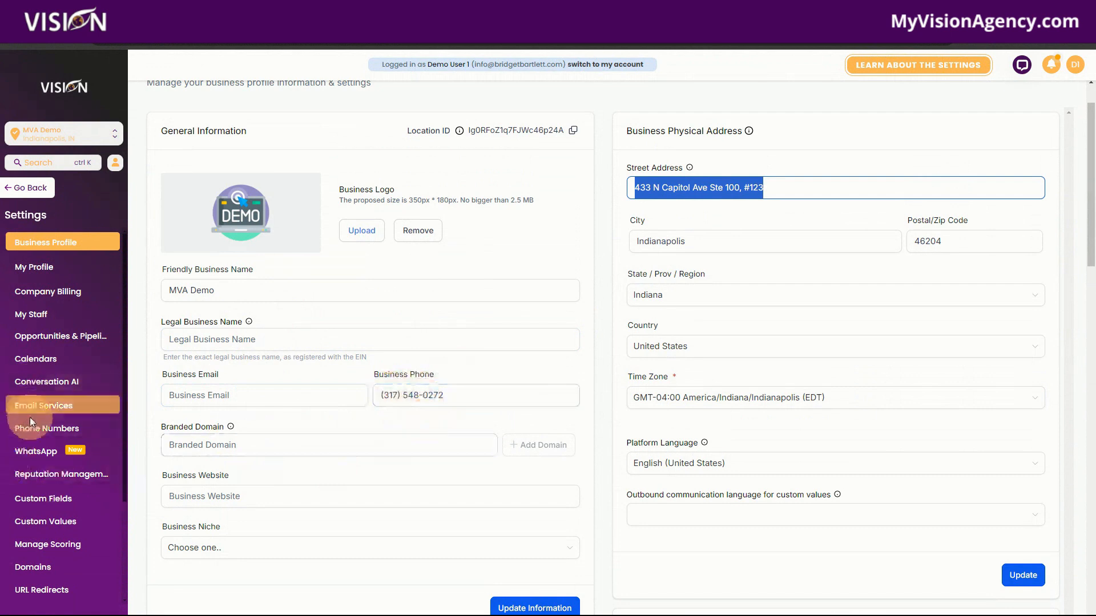
scroll(392, 474, down, 1)
scroll(394, 474, down, 1)
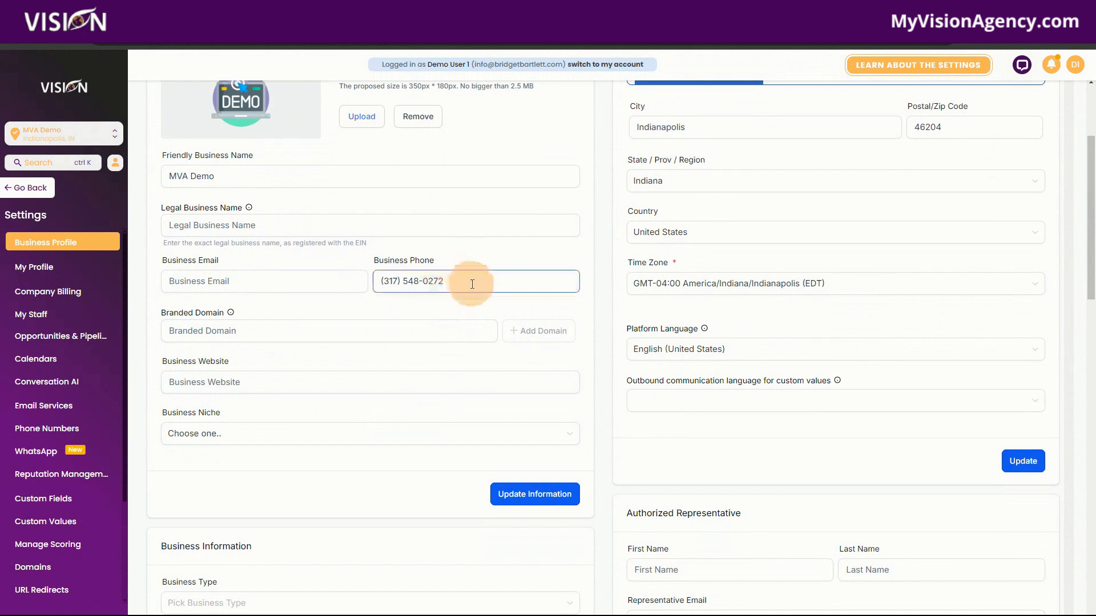
drag(468, 280, 338, 279)
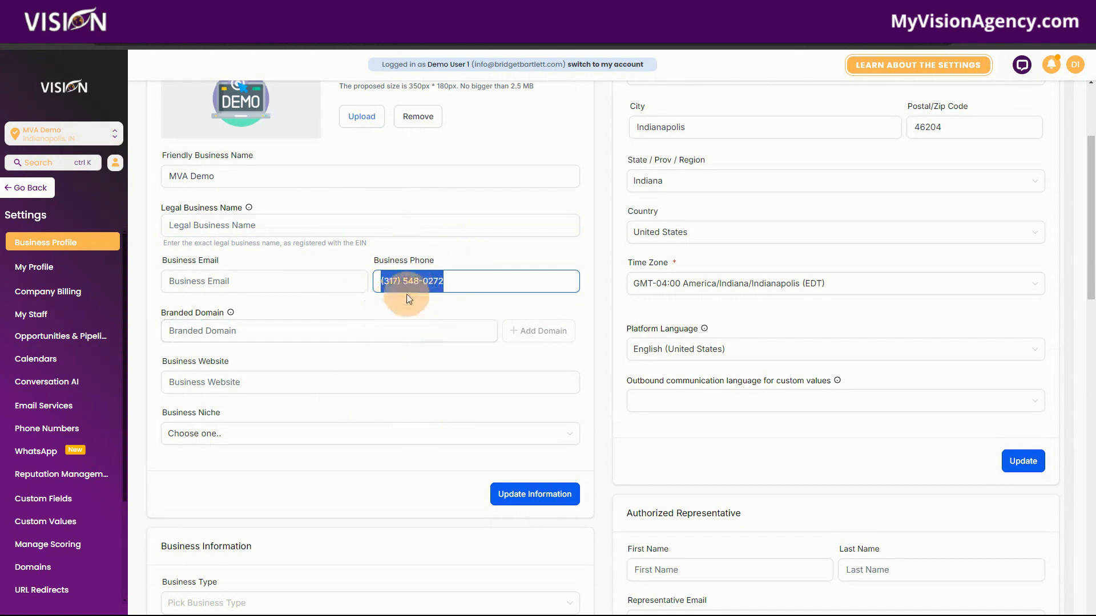
Highlight the whole number in the Business Phone field
click(404, 273)
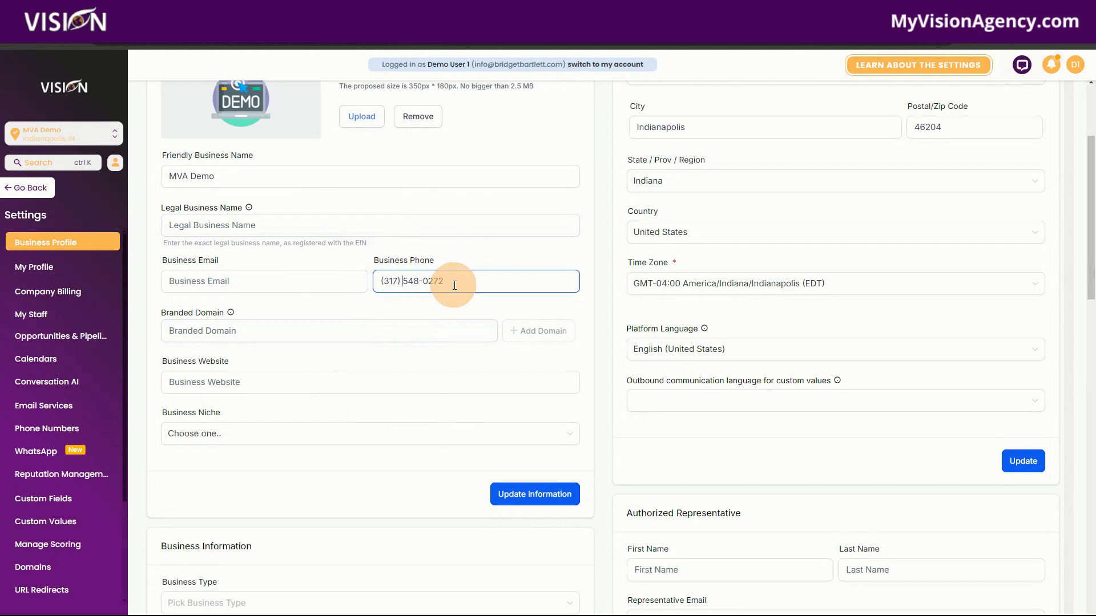
drag(454, 285, 372, 286)
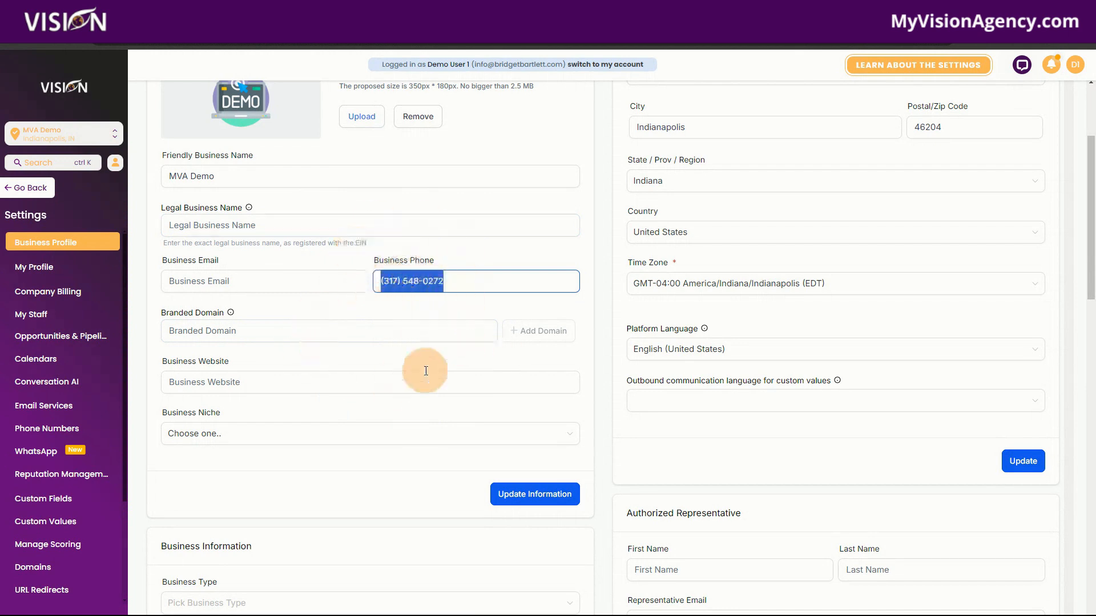
Try app.test.com as the Branded Domain, open and close its domain connection dialog, and clear the field
click(205, 335)
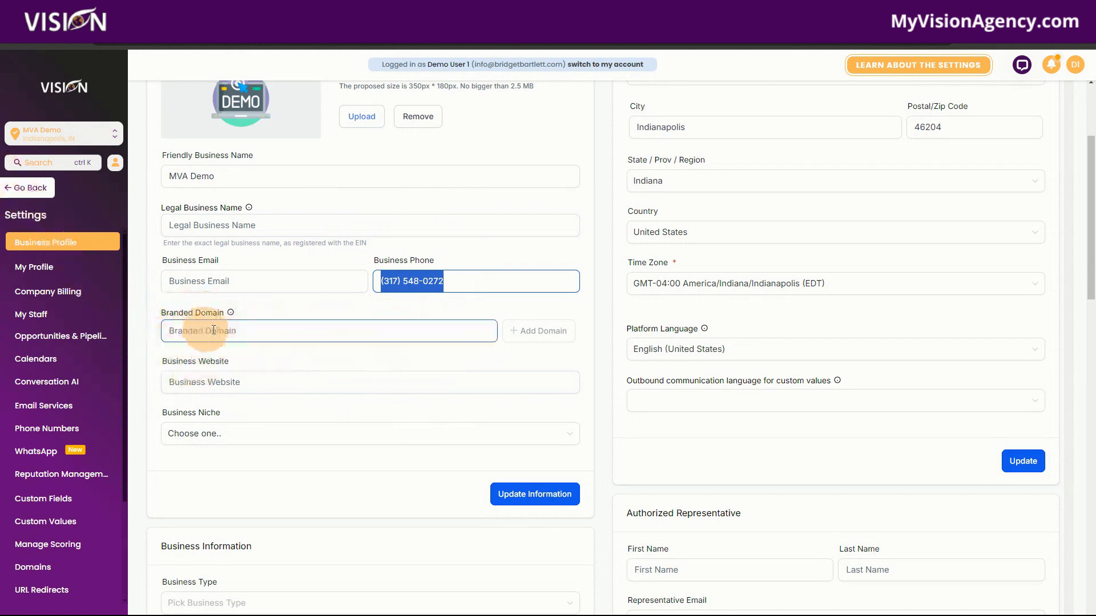
click(265, 336)
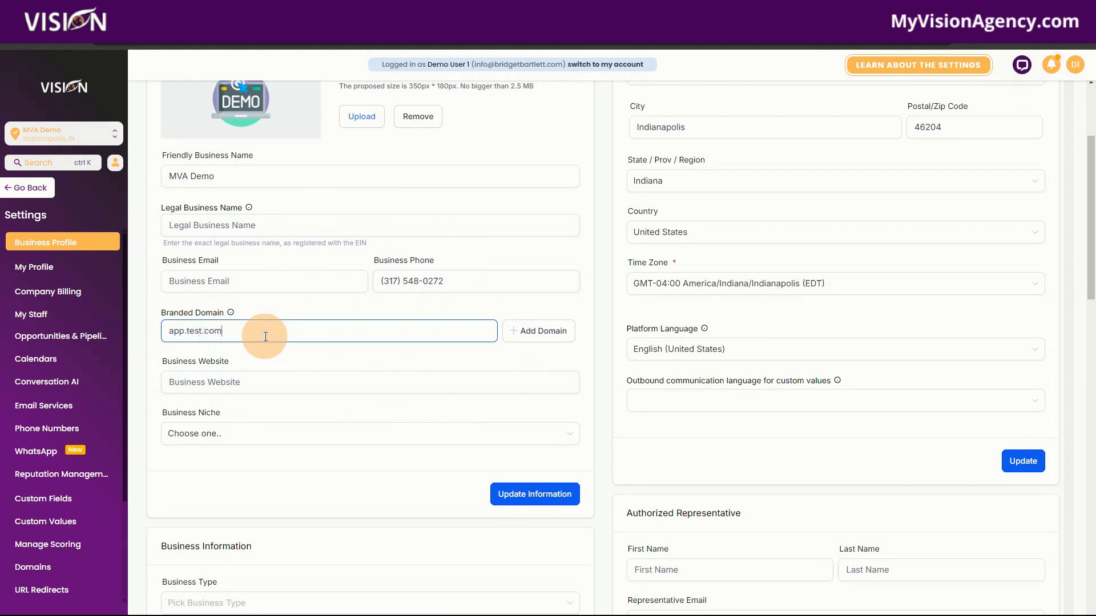
click(546, 331)
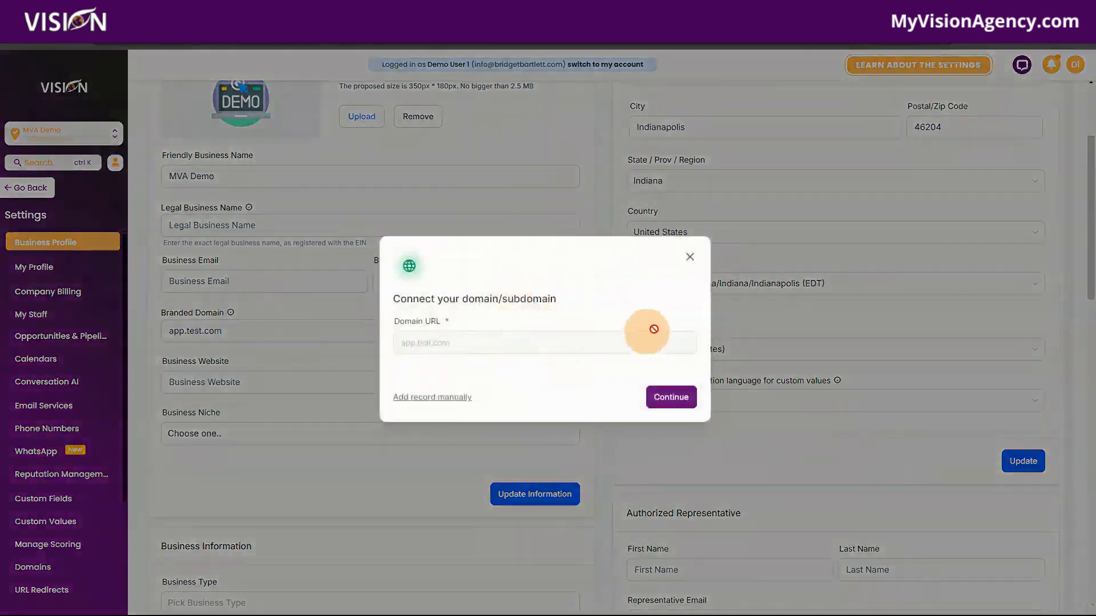
click(688, 260)
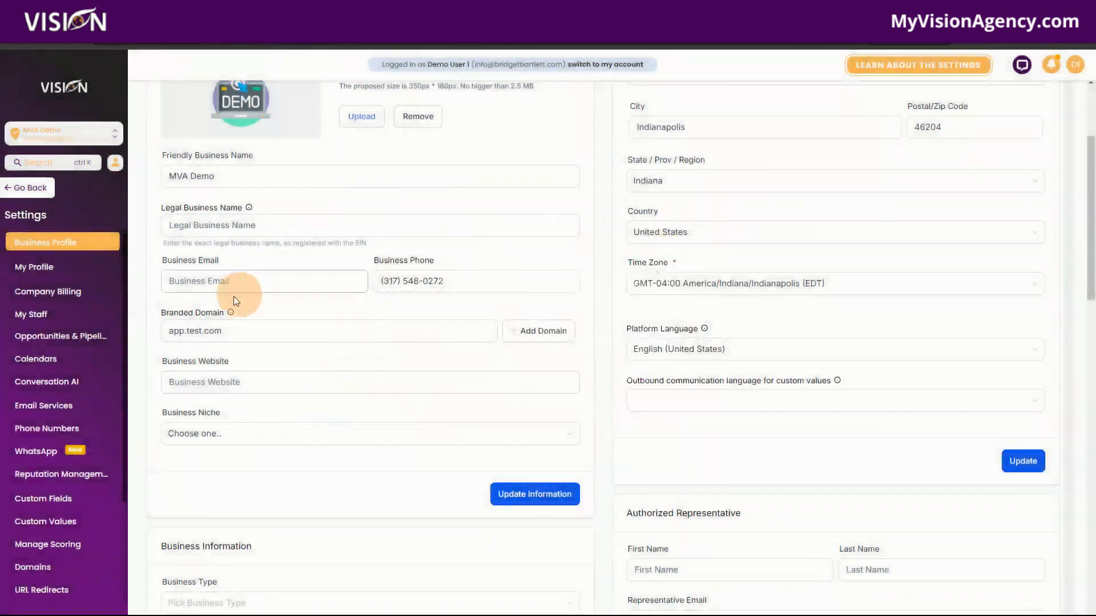
drag(244, 334, 171, 338)
key(BackSpace)
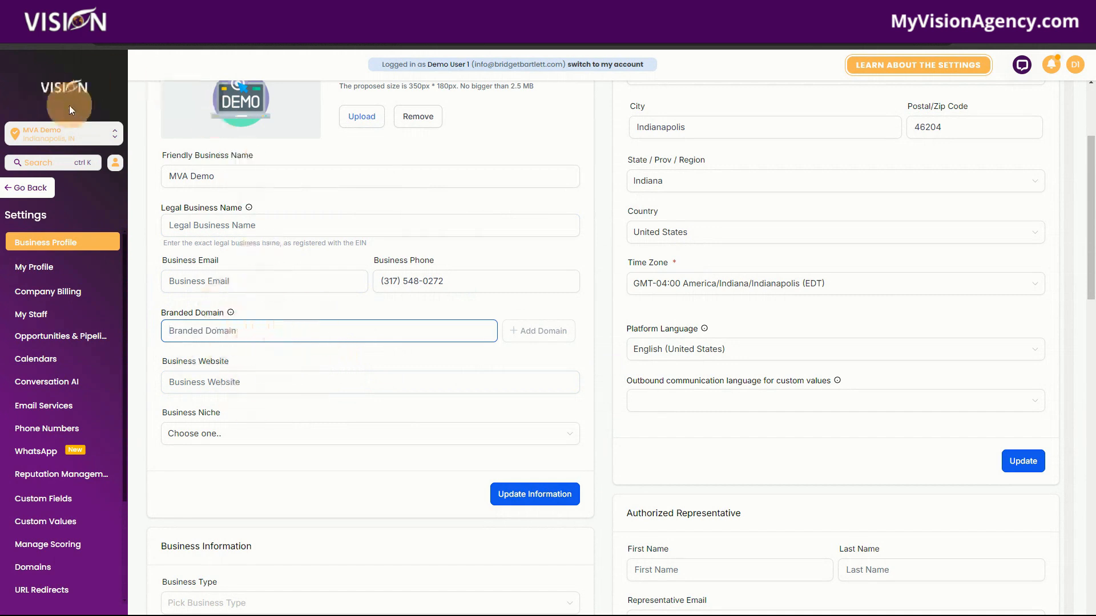
Check the Business Website field and the available Business Niche options
click(206, 379)
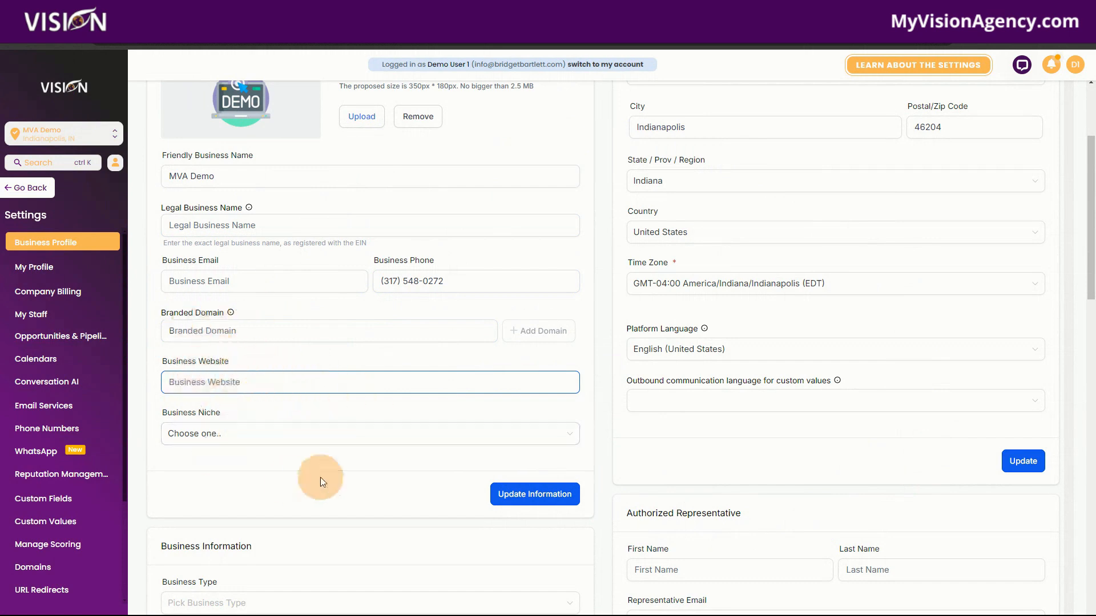
click(251, 439)
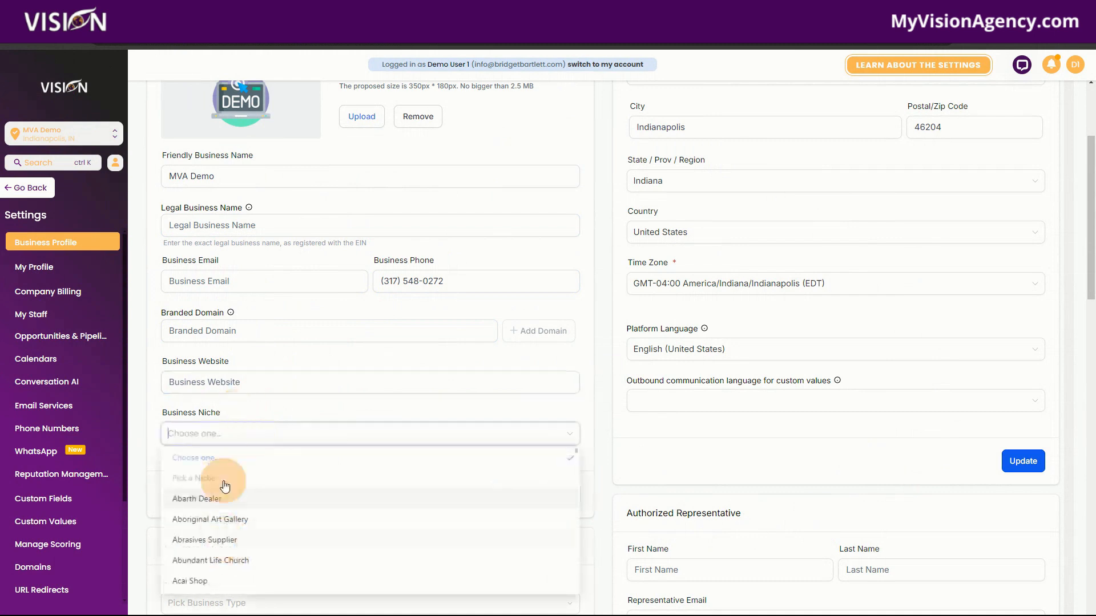
Examine the Platform Language setting and the options for the outbound communication language for custom values
scroll(820, 416, down, 2)
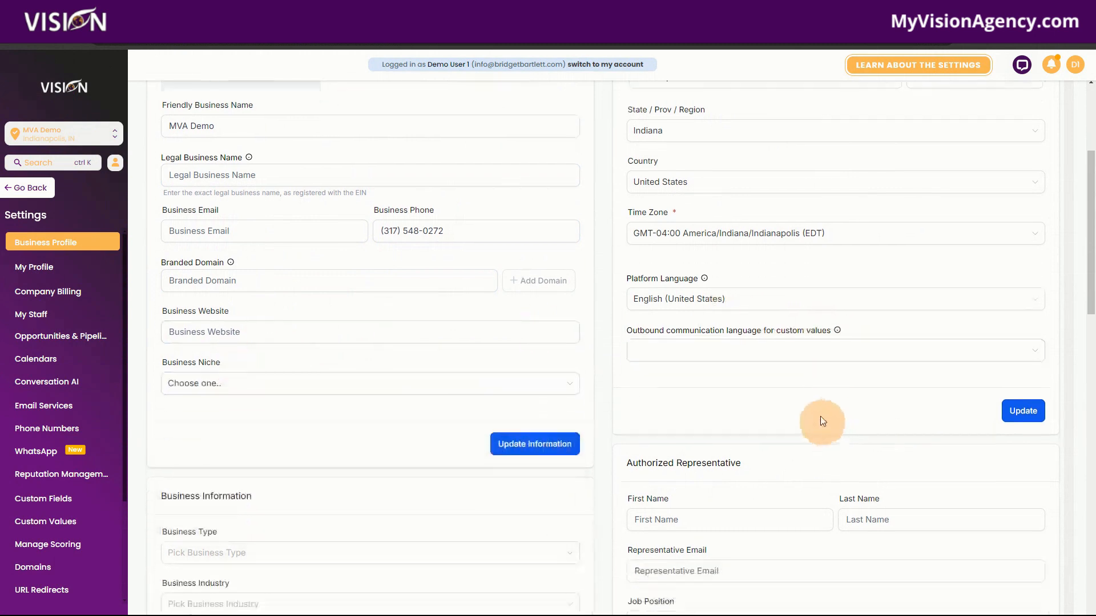
click(684, 234)
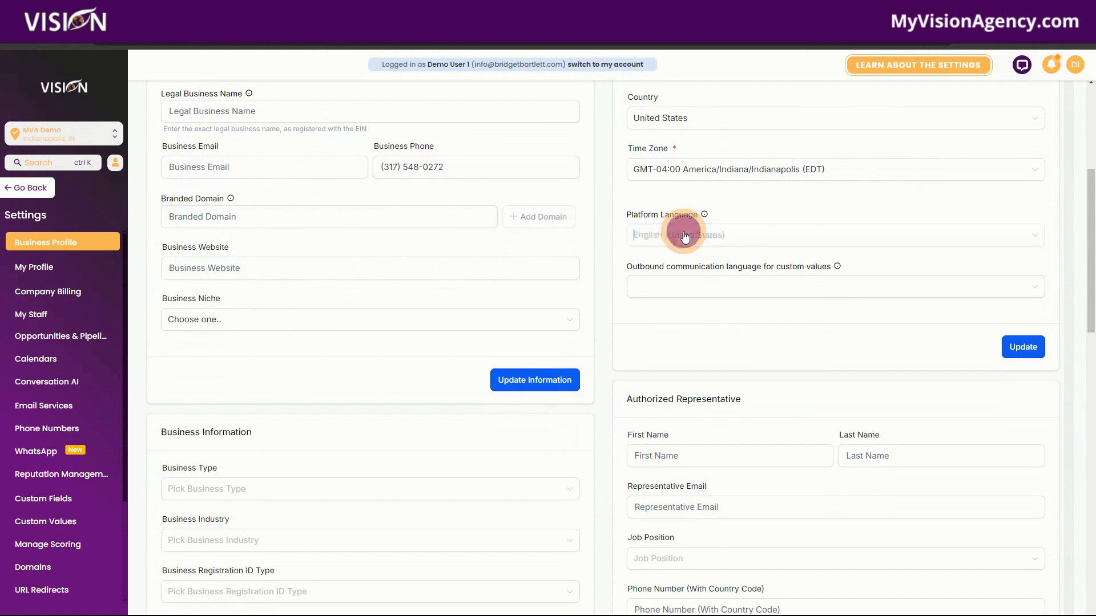
click(757, 197)
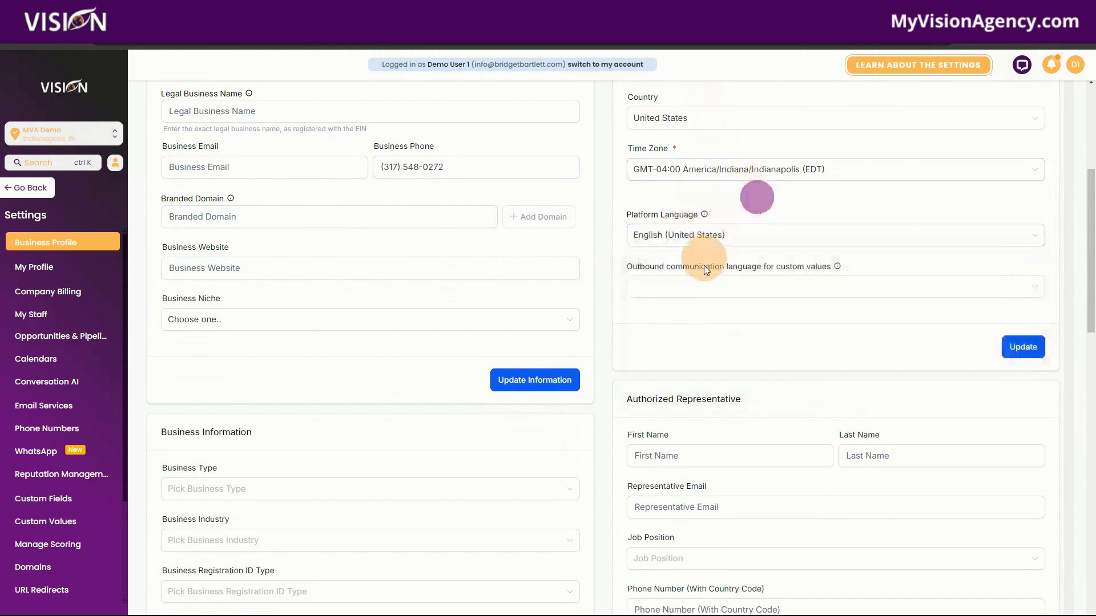
click(689, 294)
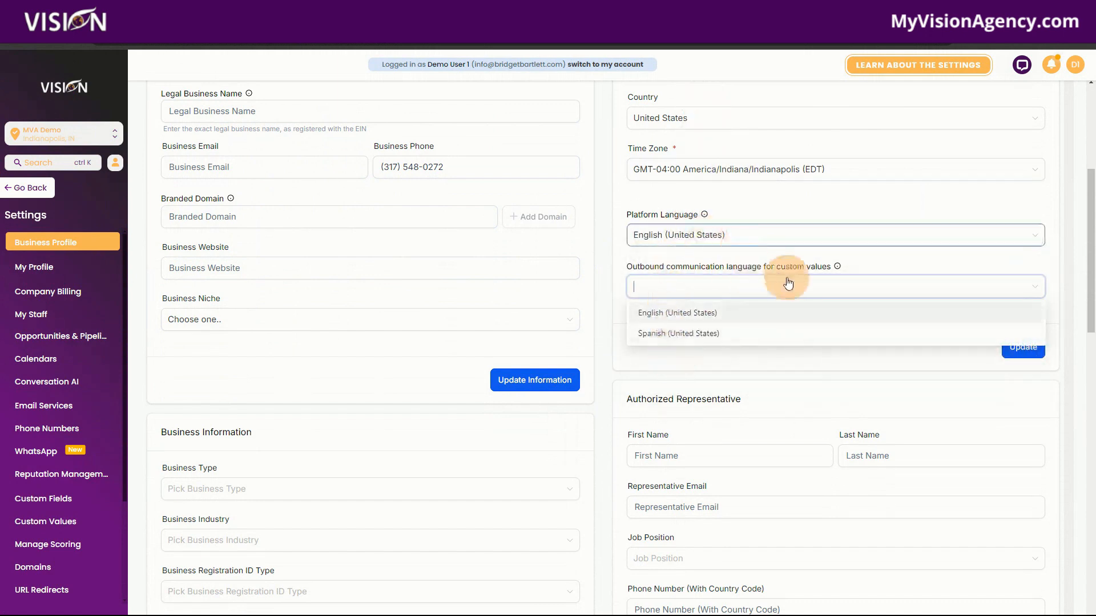
click(798, 260)
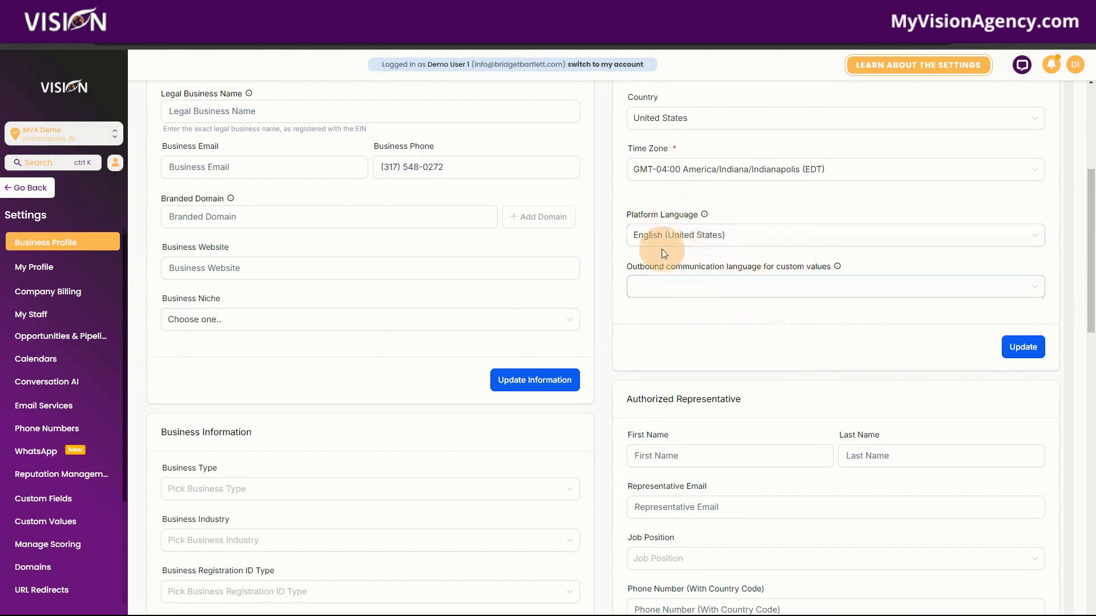
click(708, 290)
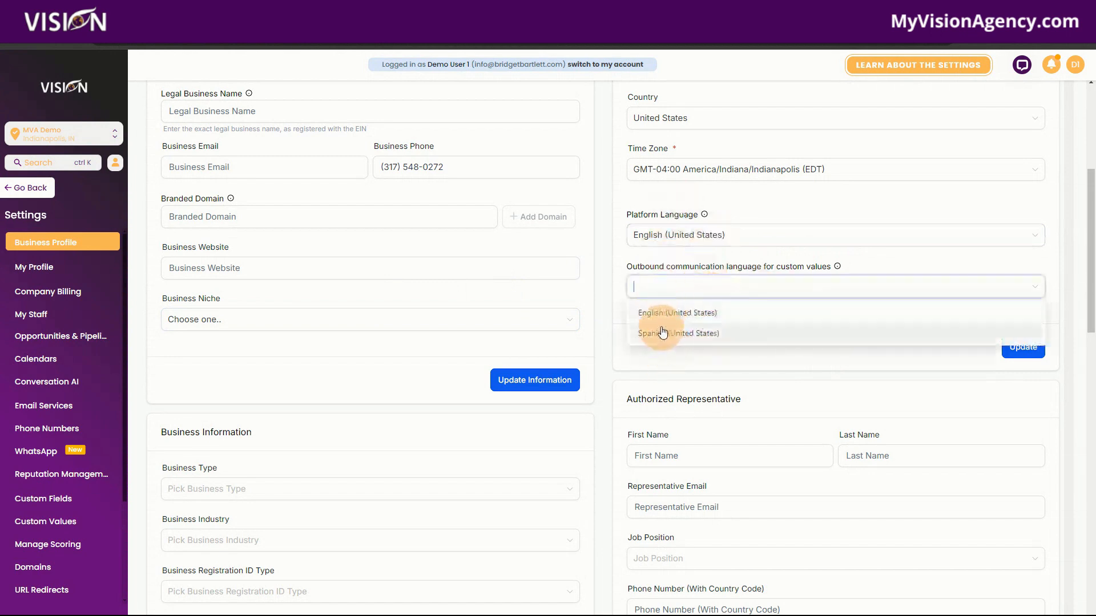
click(681, 263)
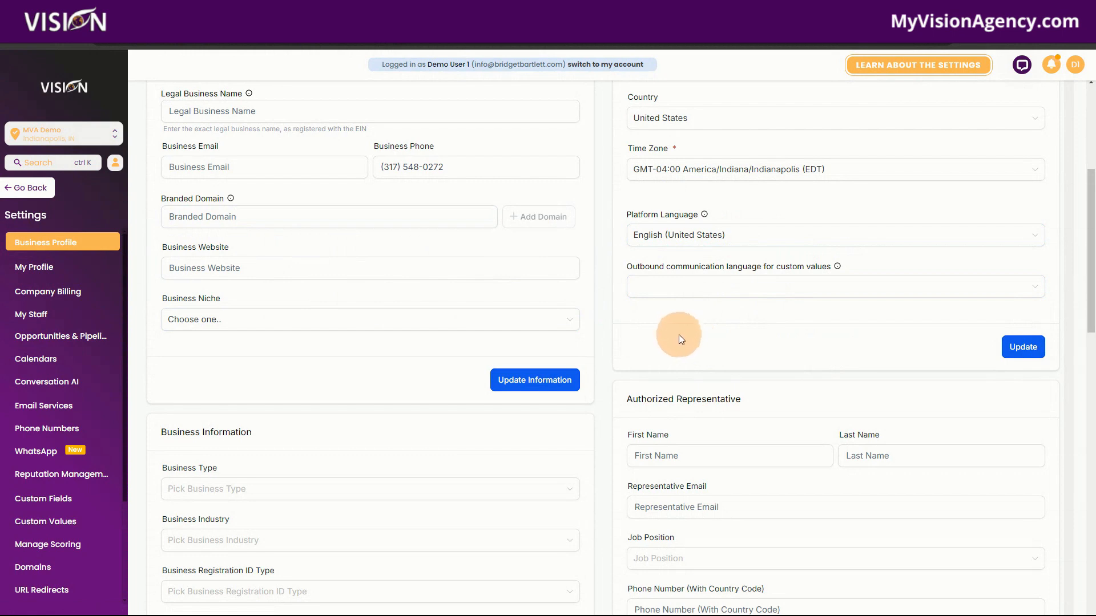
click(692, 237)
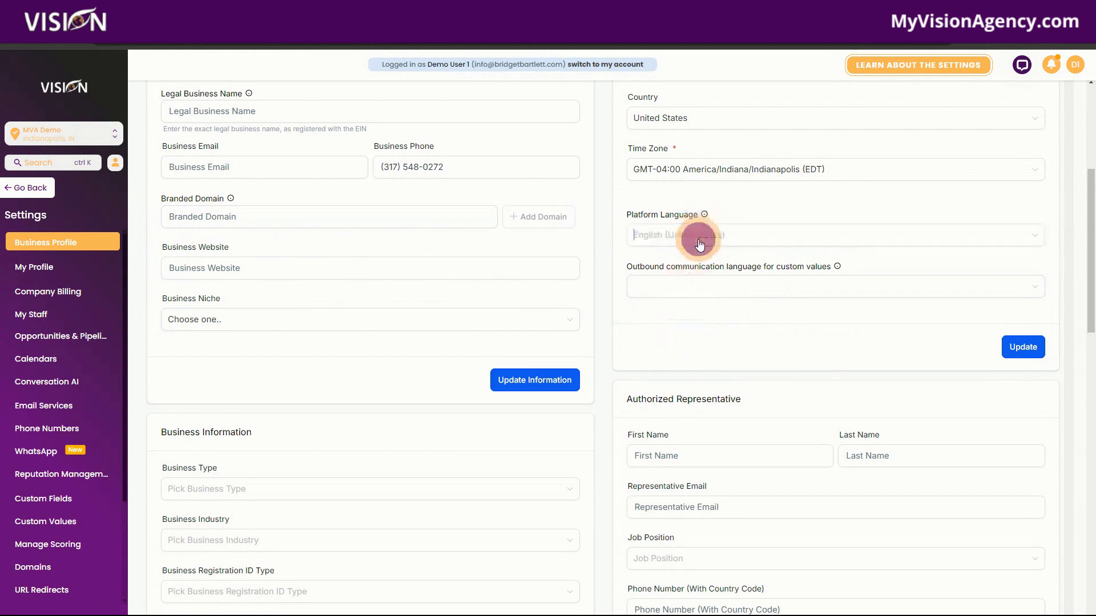
click(697, 210)
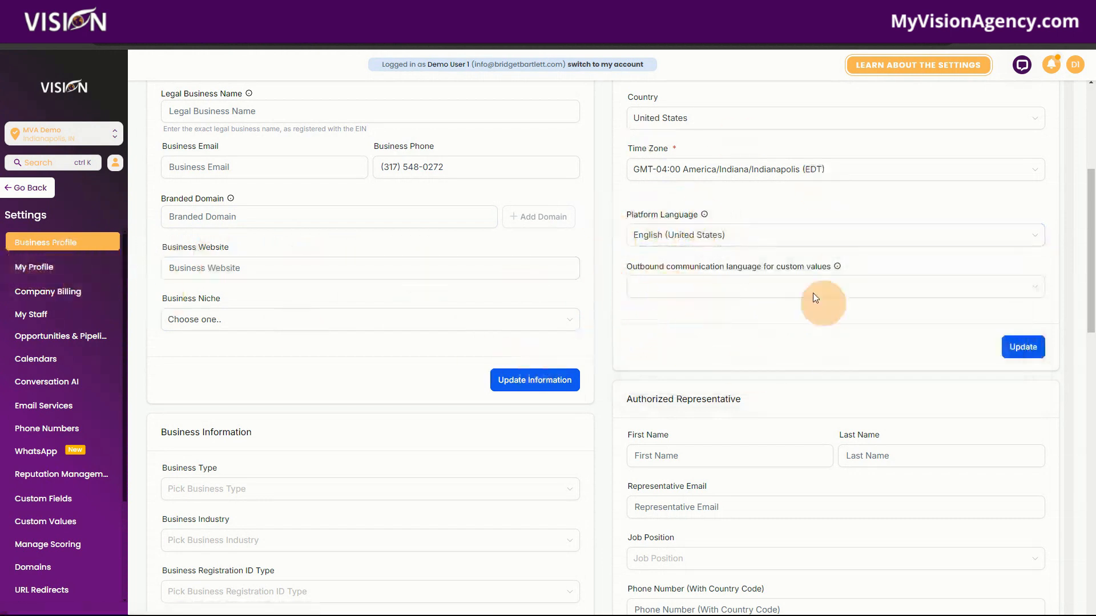
Examine the Business Type options under Business Information and the Authorized Representative fields
scroll(459, 463, down, 2)
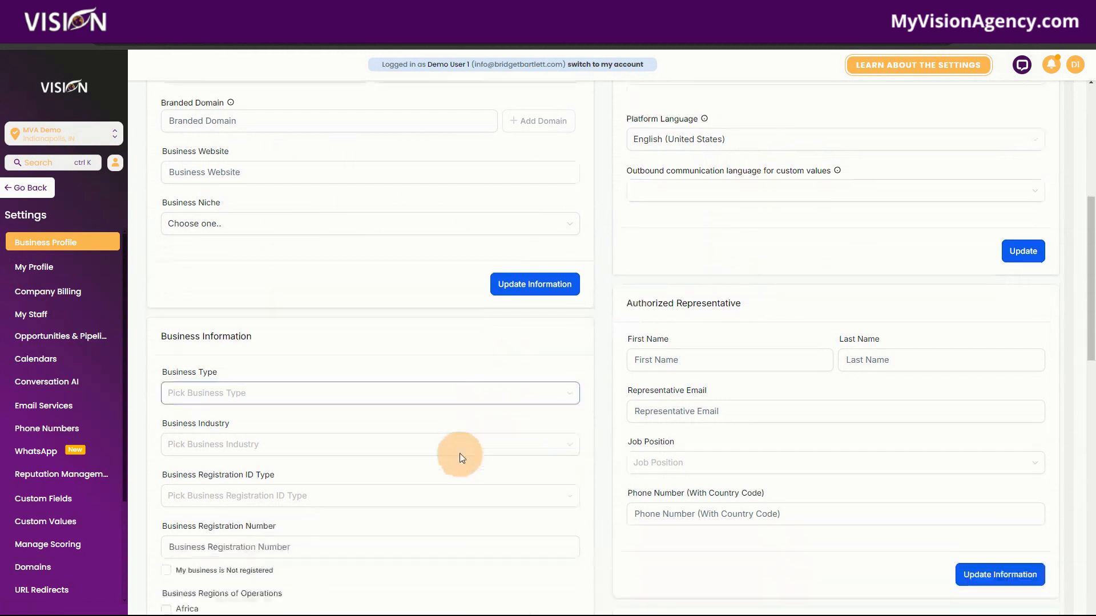
scroll(462, 458, down, 1)
click(267, 318)
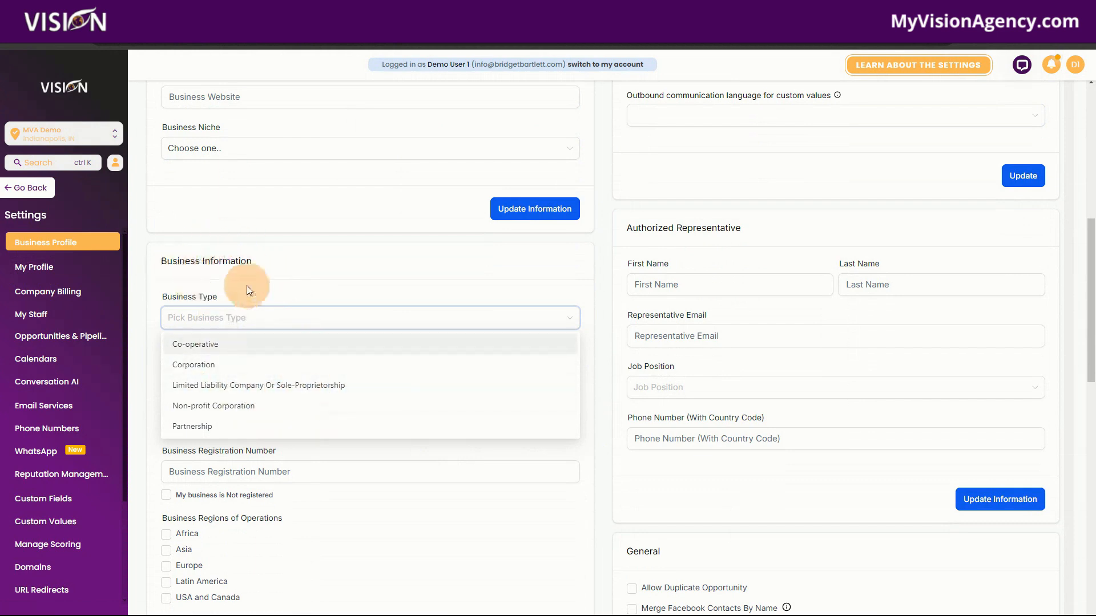
click(252, 262)
click(699, 274)
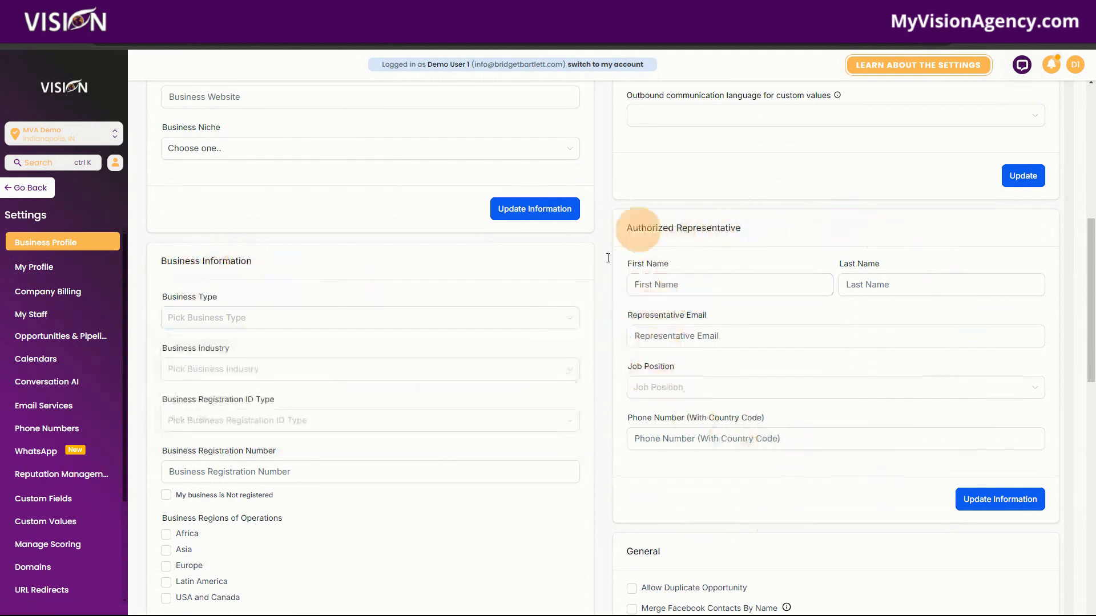
Examine the Business Industry and Business Registration ID Type options, plus the registration number and regions of operations
scroll(470, 481, down, 2)
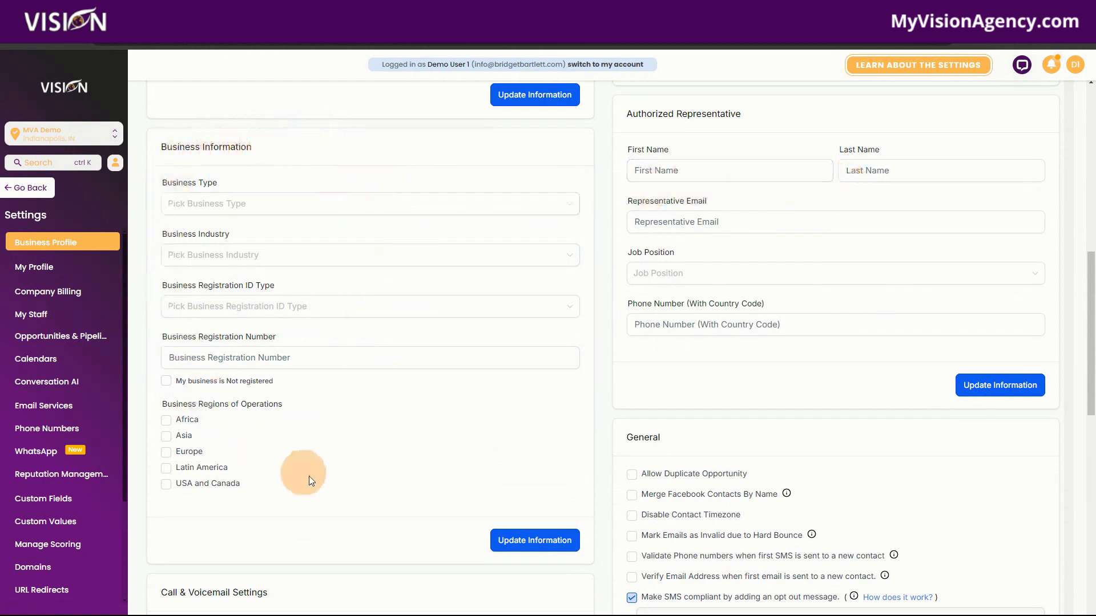
click(228, 255)
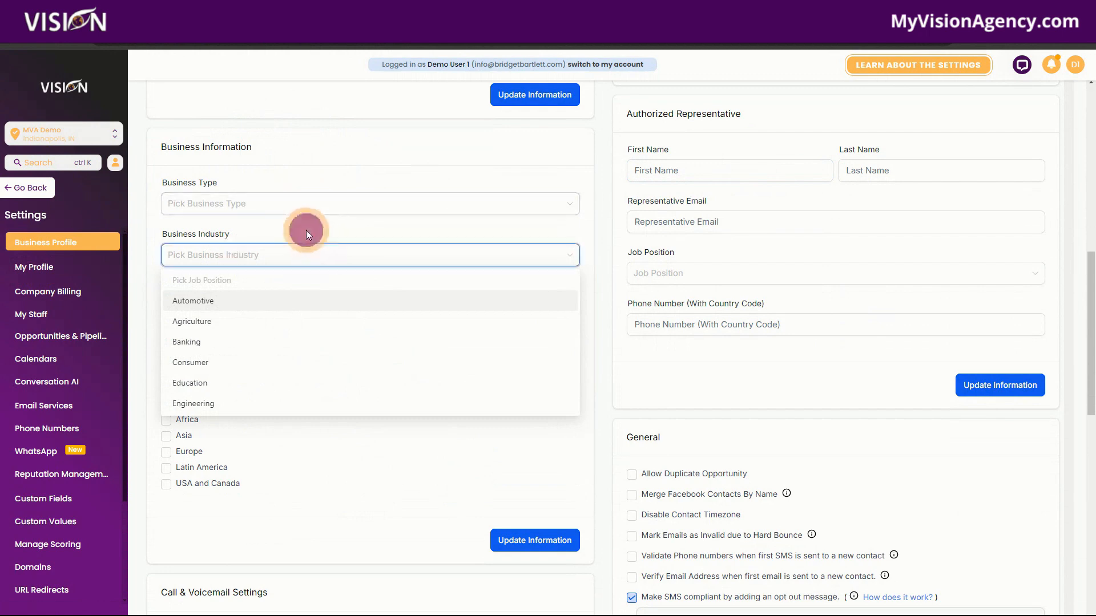
click(306, 230)
click(233, 312)
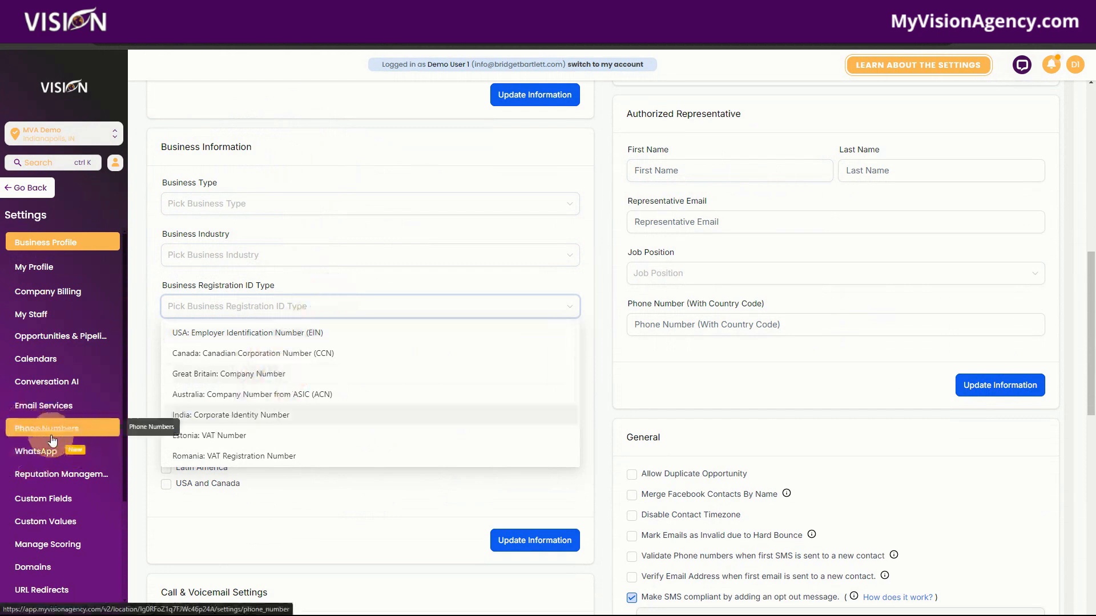
click(413, 279)
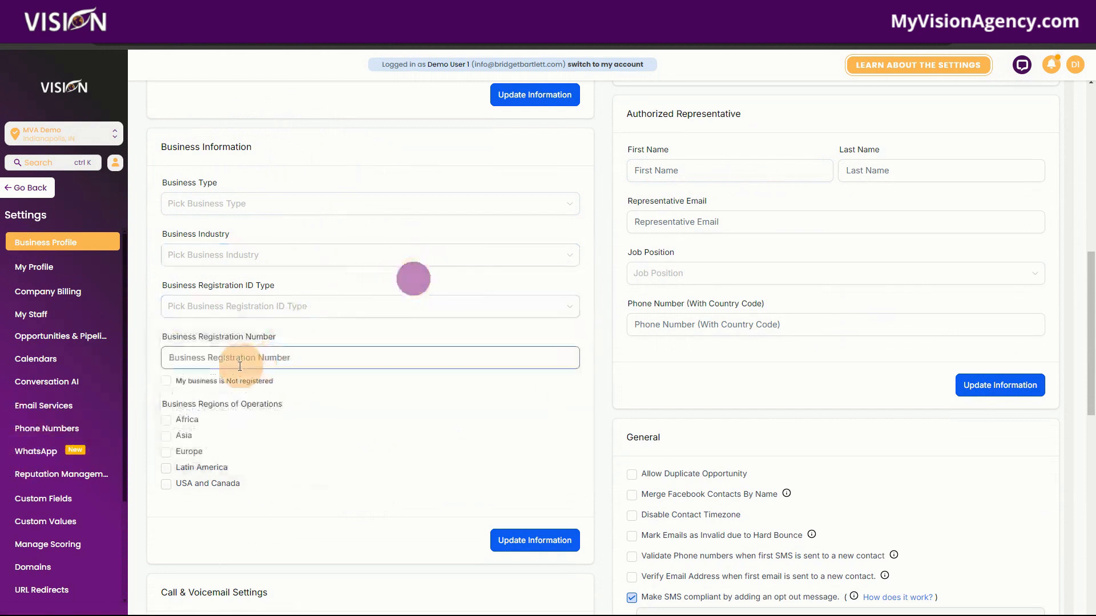
click(320, 335)
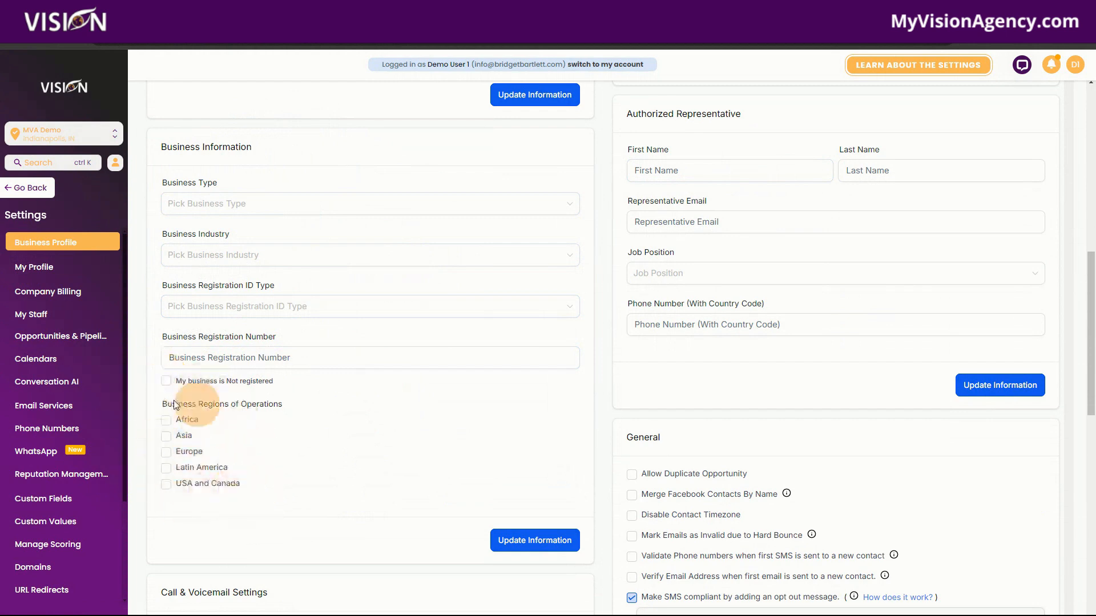
Review the General options, reading the explanations for merging Facebook contacts by name and marking hard-bounced emails as invalid
scroll(867, 468, down, 4)
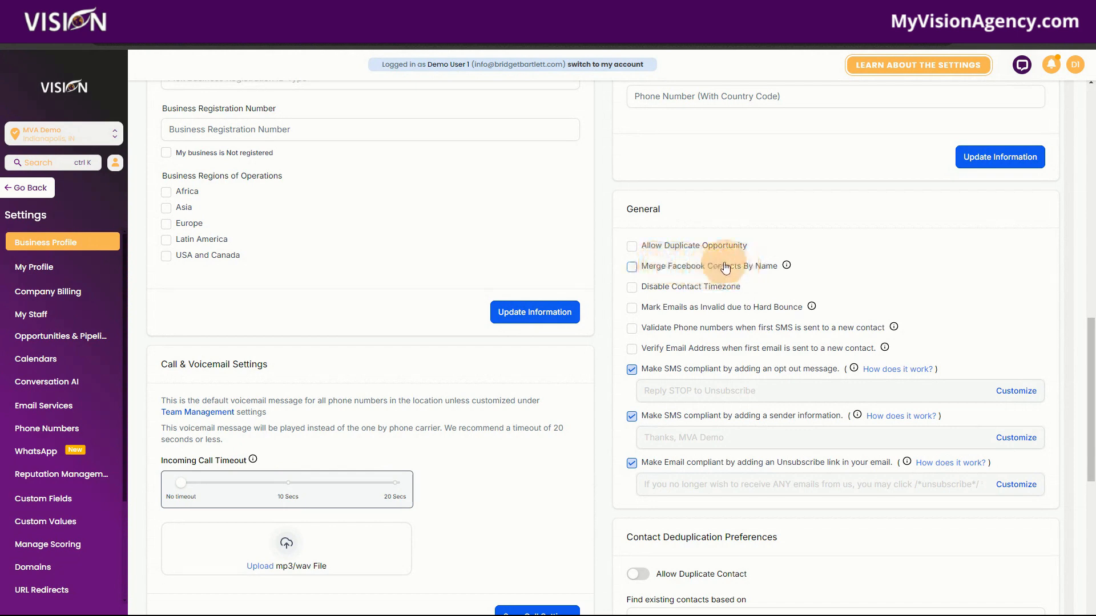
mouse_move(788, 266)
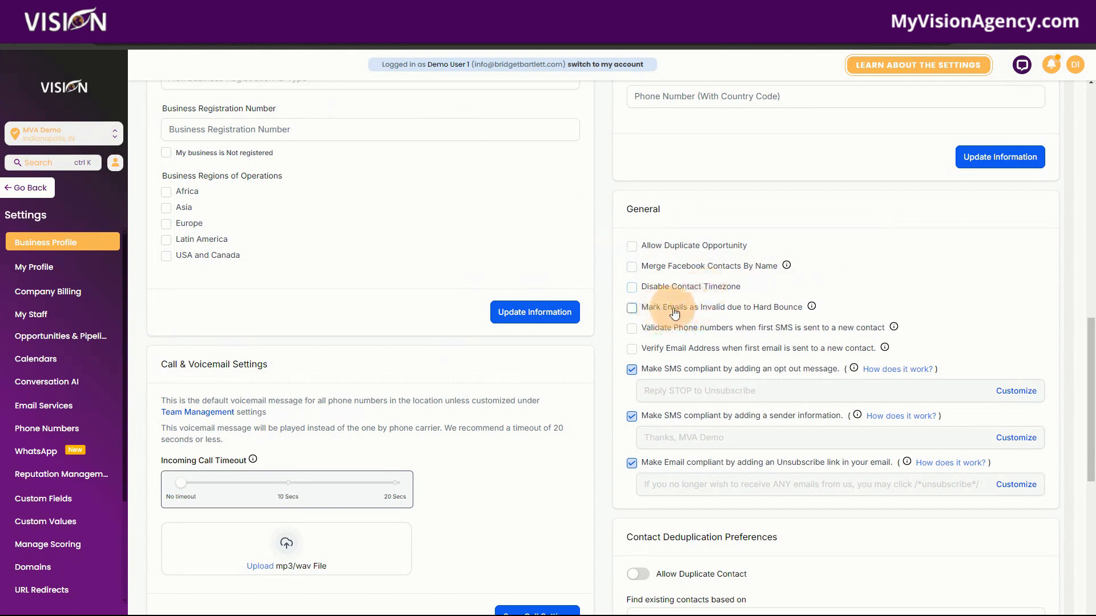
mouse_move(812, 308)
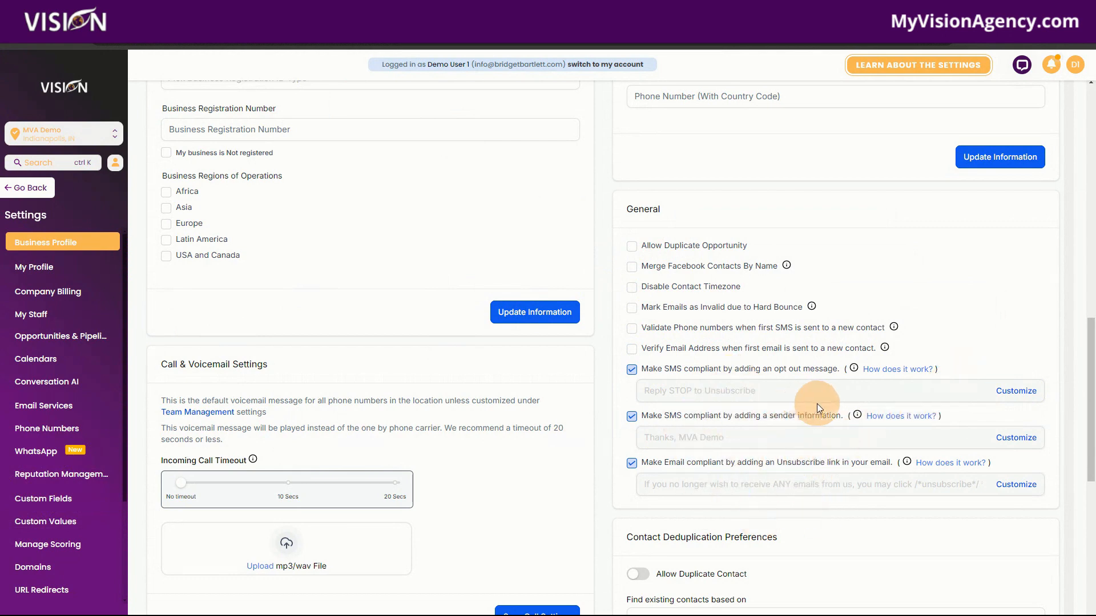
Inspect the customization dialogs for the SMS opt-out message and the sender information without saving any changes
click(1028, 392)
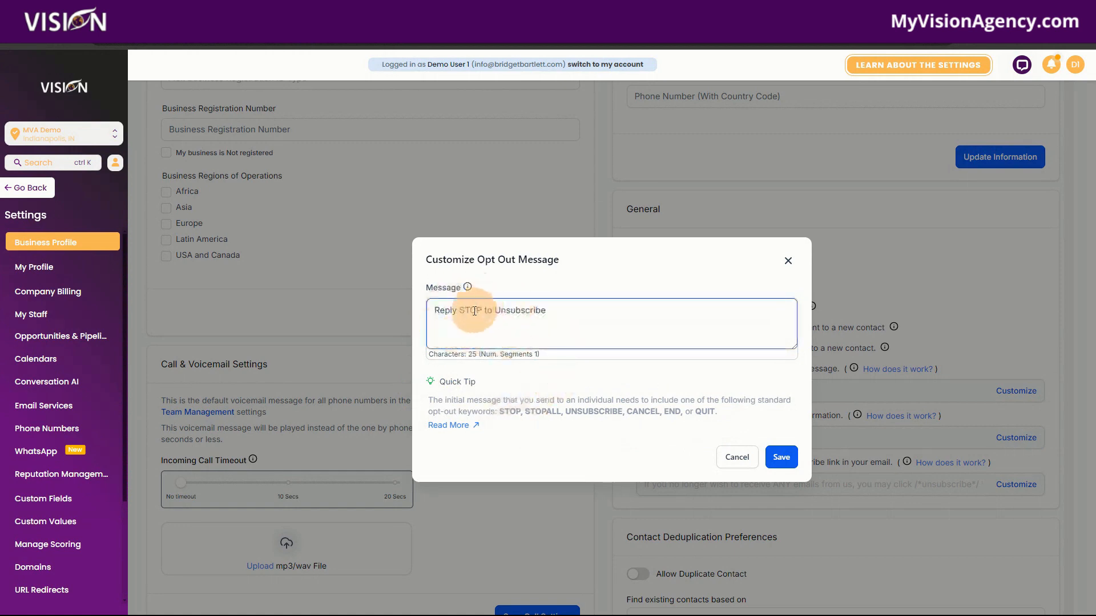
drag(435, 311, 557, 308)
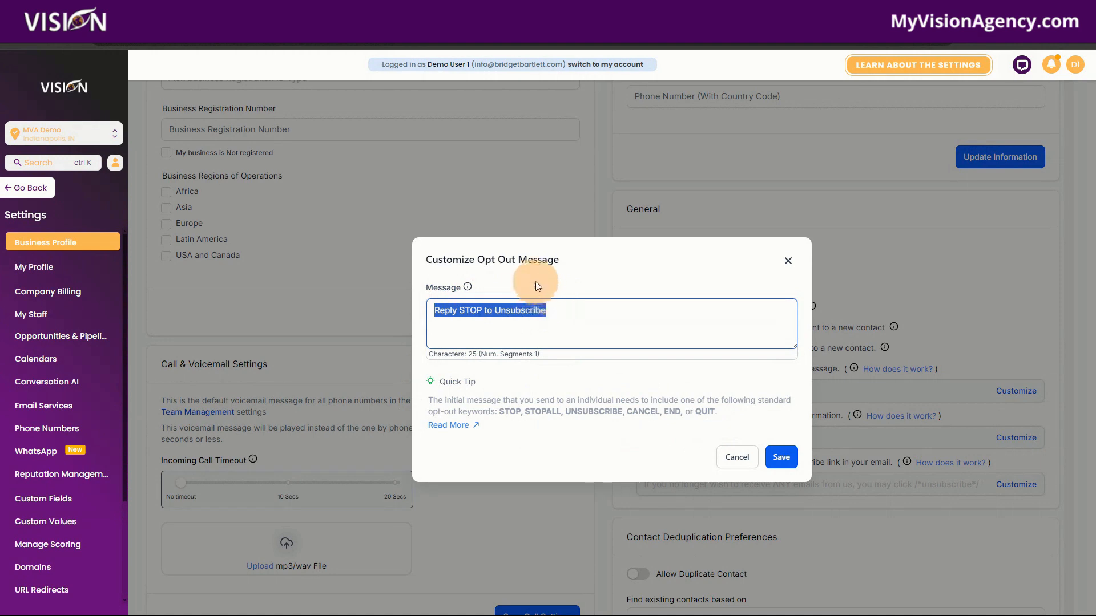
click(788, 262)
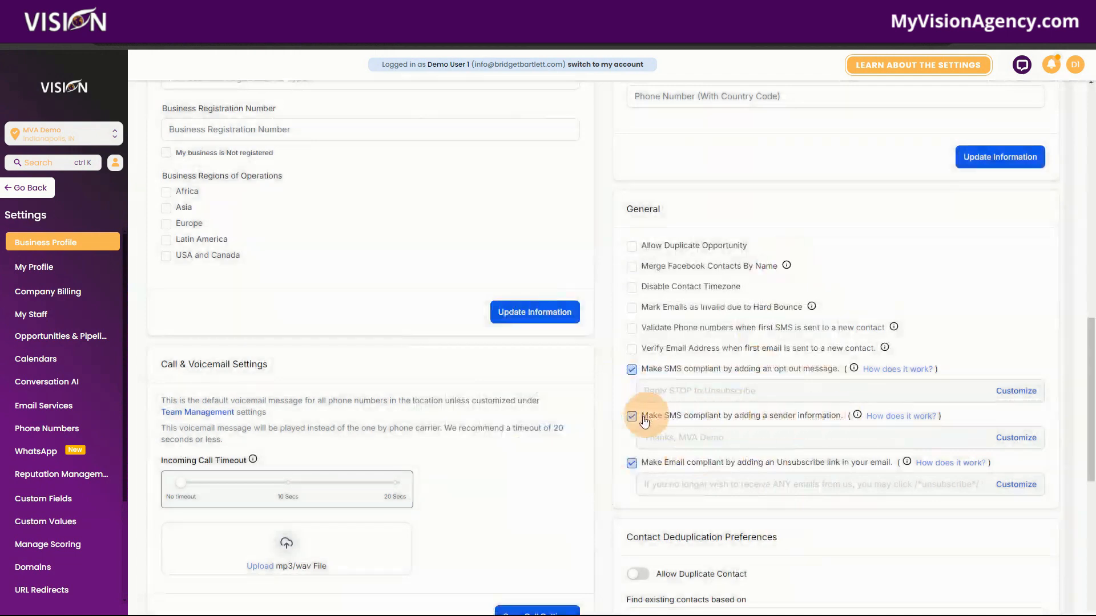
click(1018, 443)
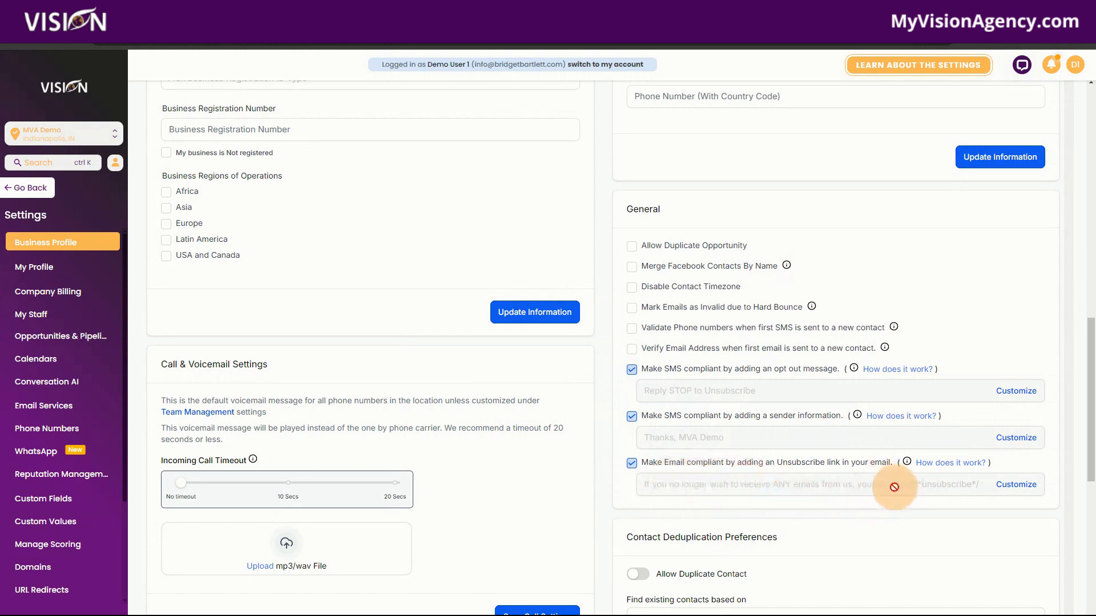
Review the Call & Voicemail Settings, including the Incoming Call Timeout slider and the voicemail file upload
scroll(856, 502, down, 3)
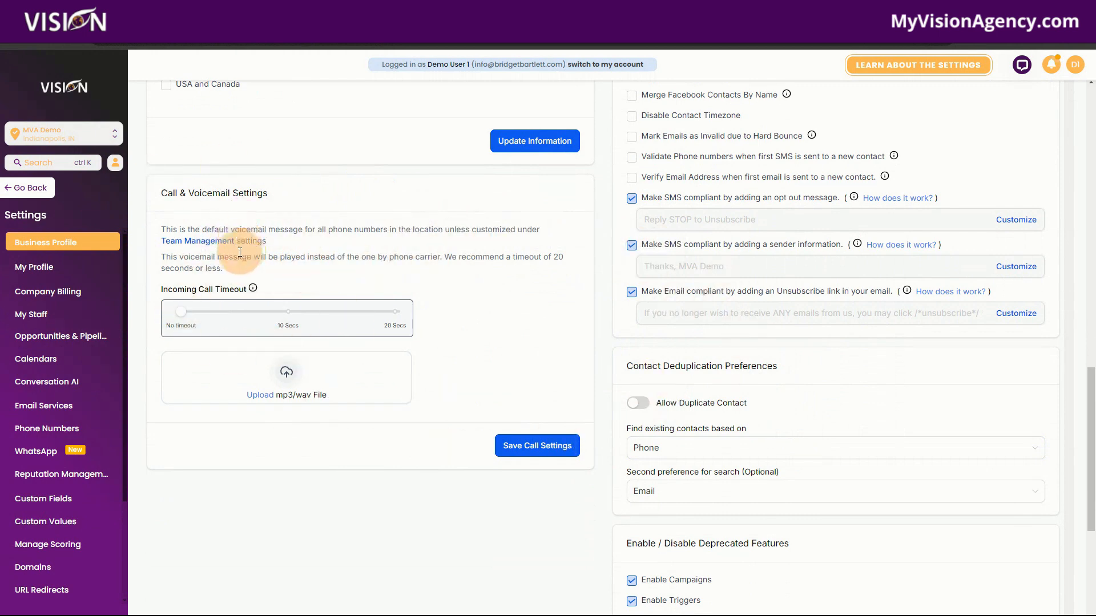
mouse_move(180, 312)
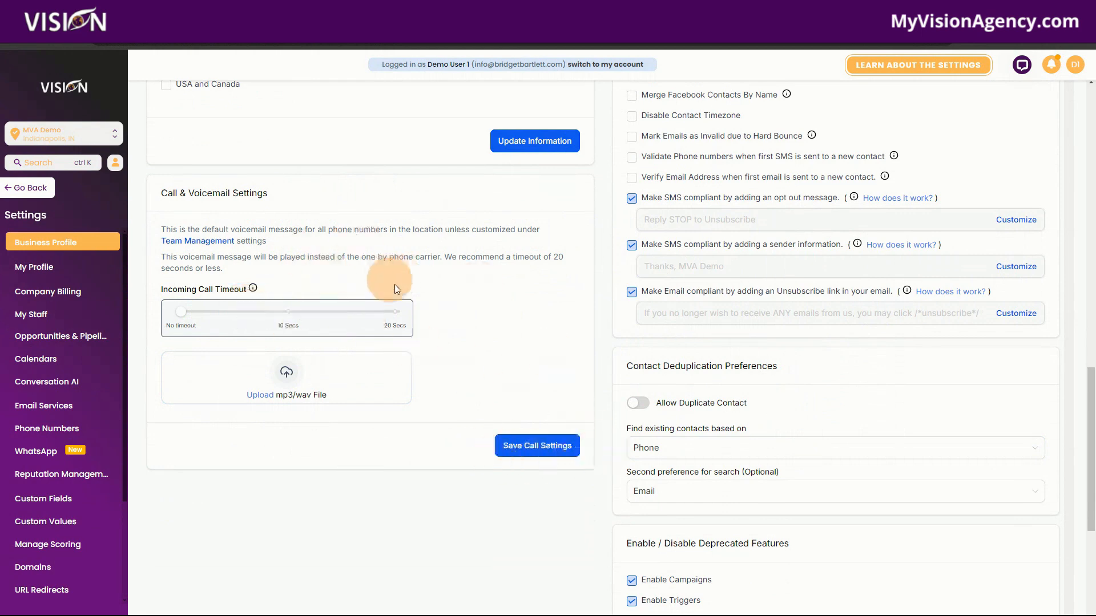
Look over the Contact Deduplication Preferences, then switch Allow Duplicate Contact on and back off
scroll(855, 426, down, 2)
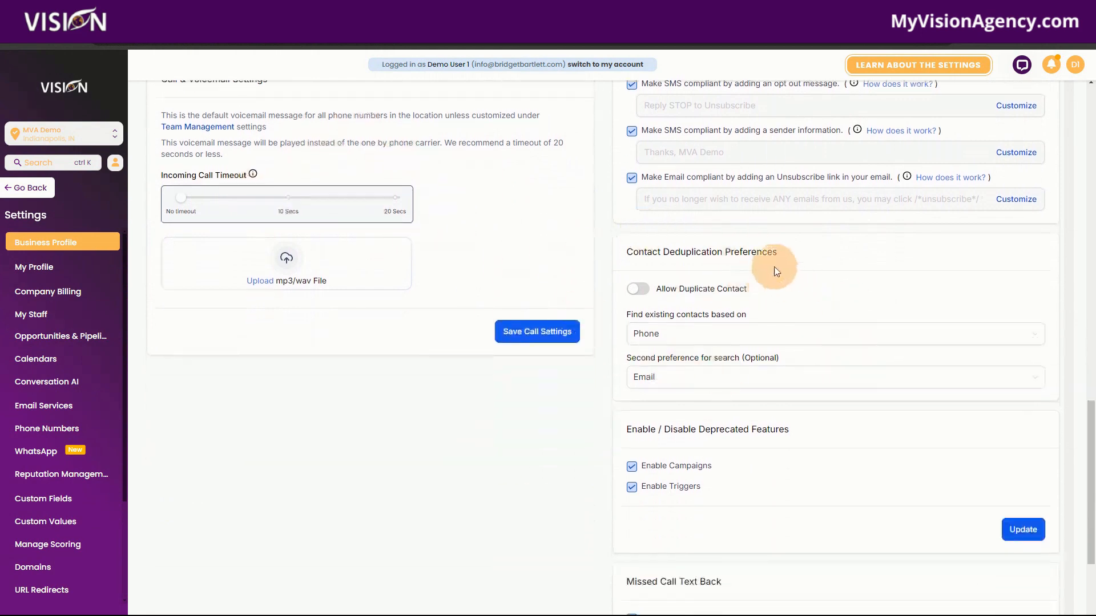
click(695, 337)
click(762, 294)
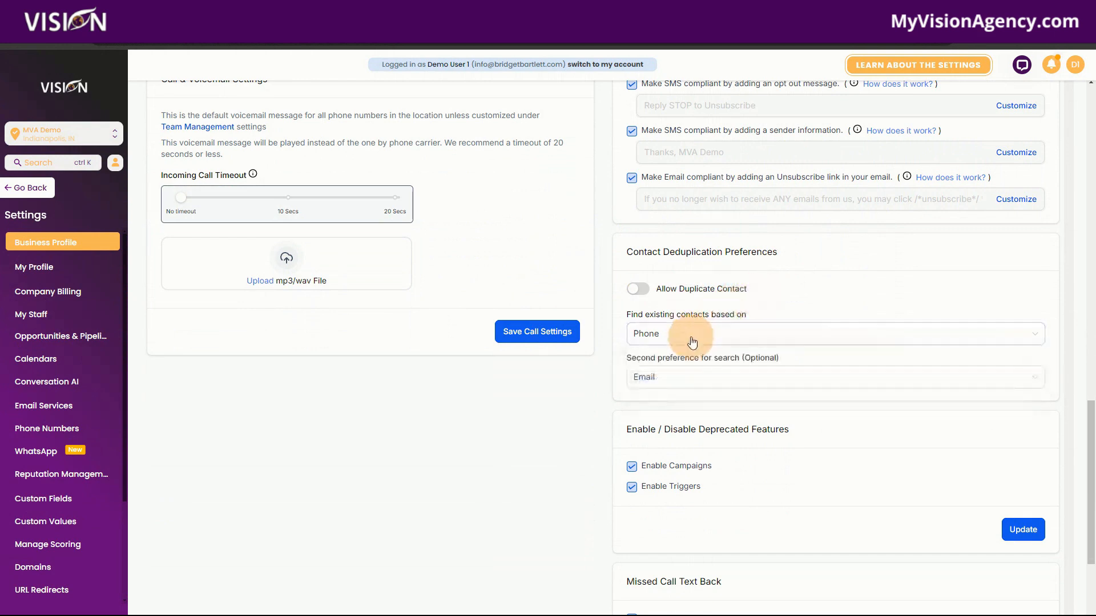
click(642, 290)
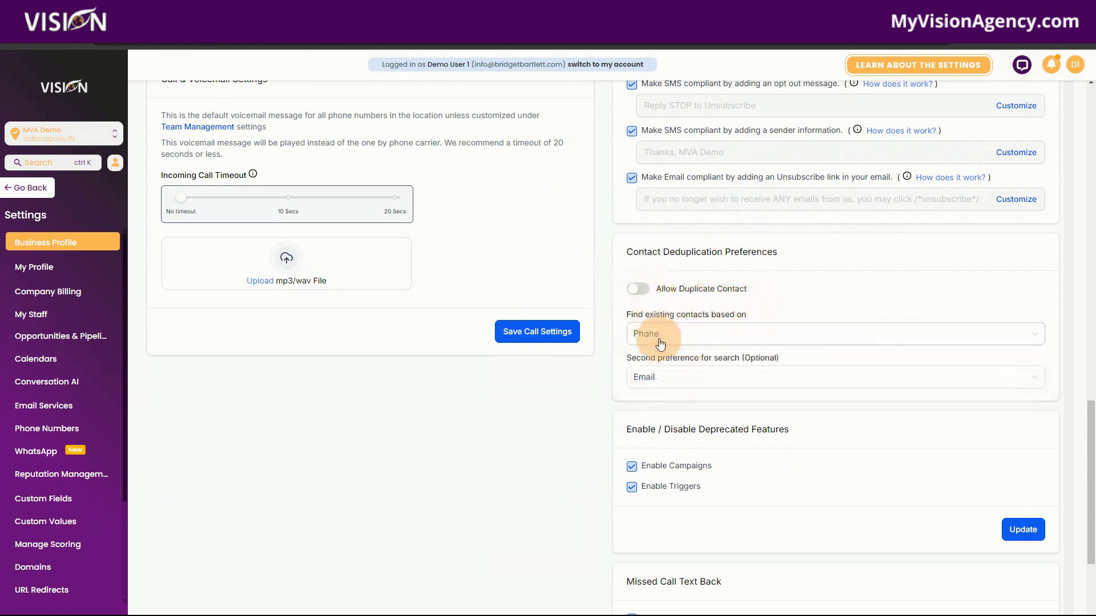
click(642, 290)
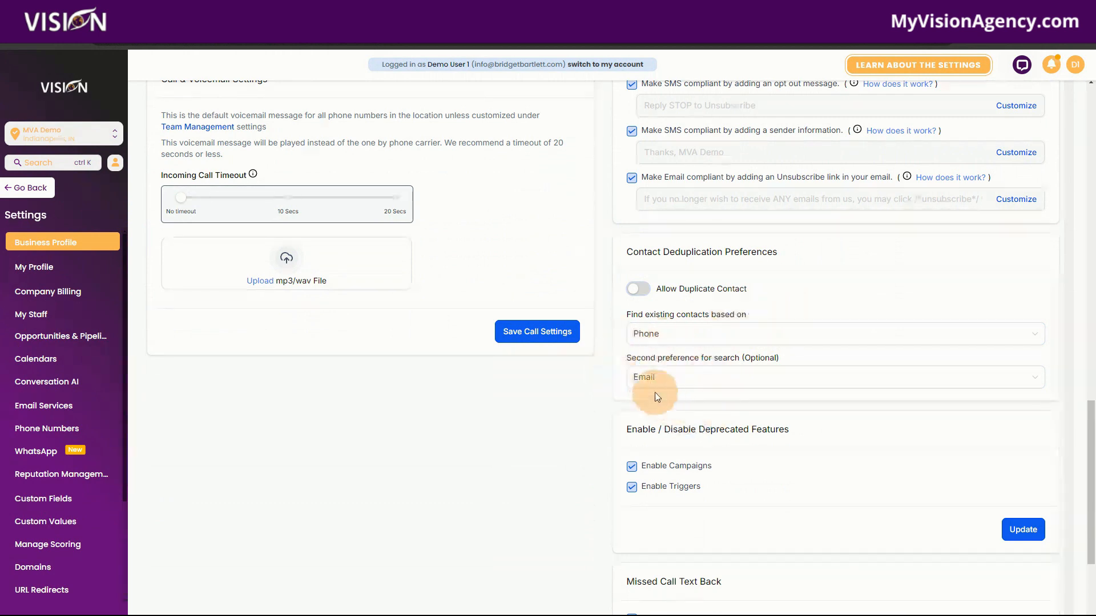
Set contact deduplication to find existing contacts by Email, with None as the second search preference
click(658, 335)
click(654, 360)
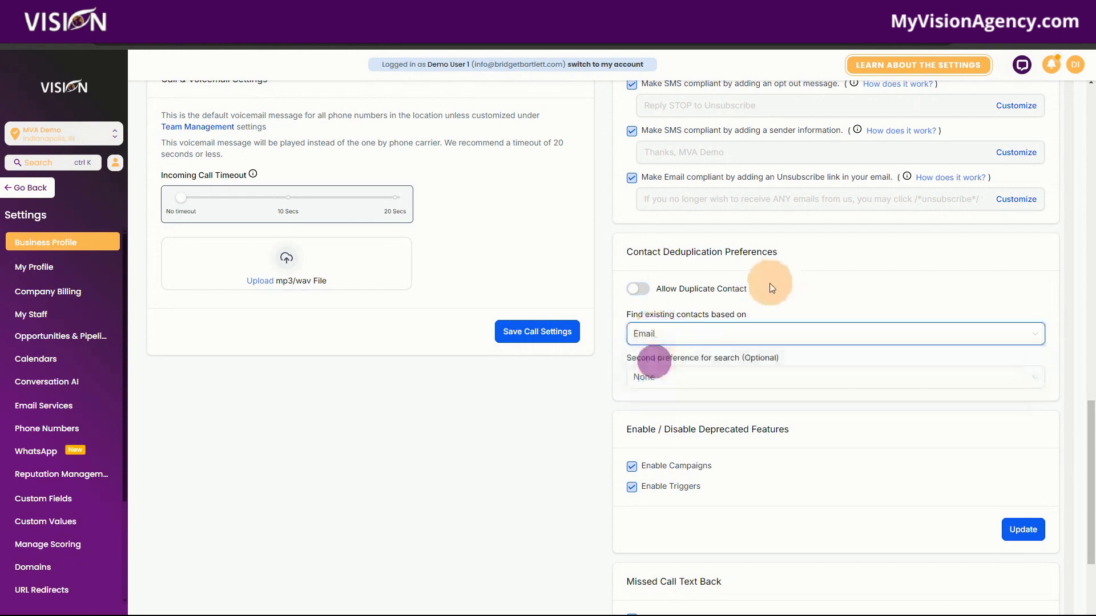
click(682, 378)
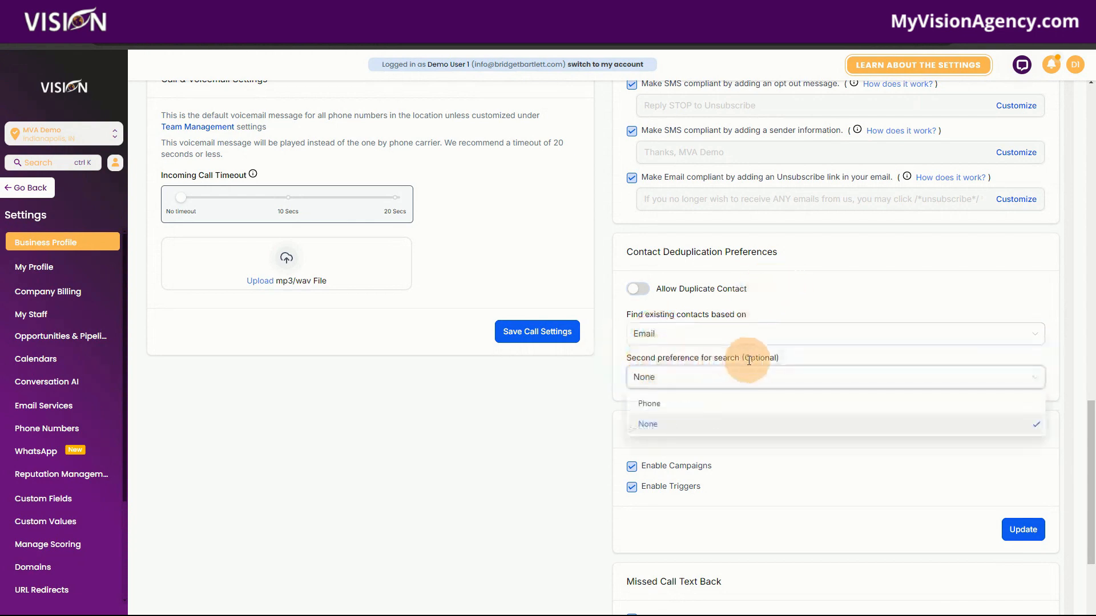
click(656, 403)
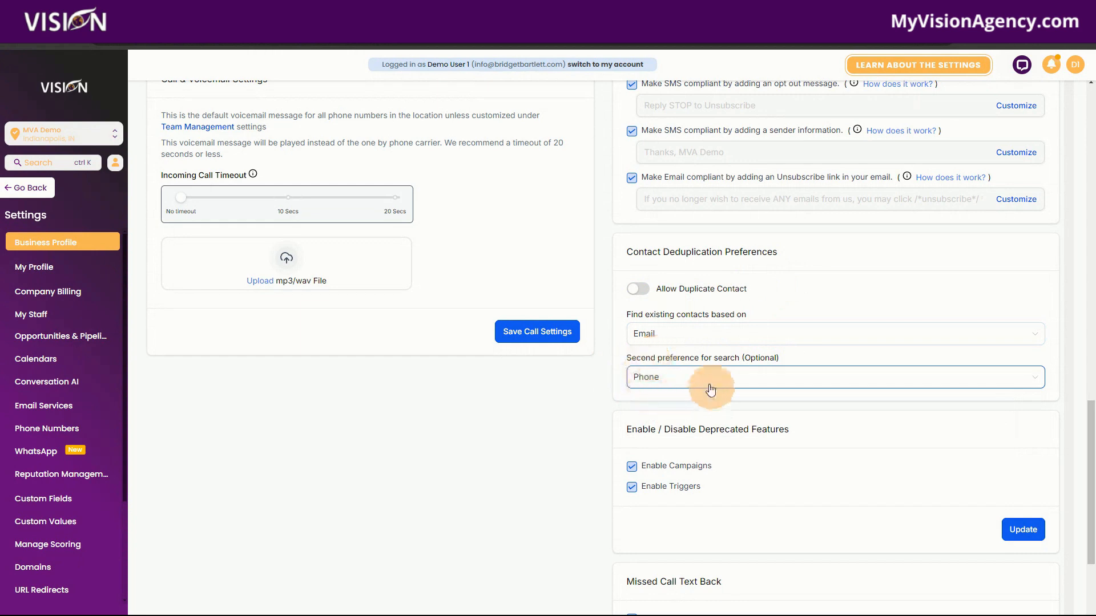
click(665, 379)
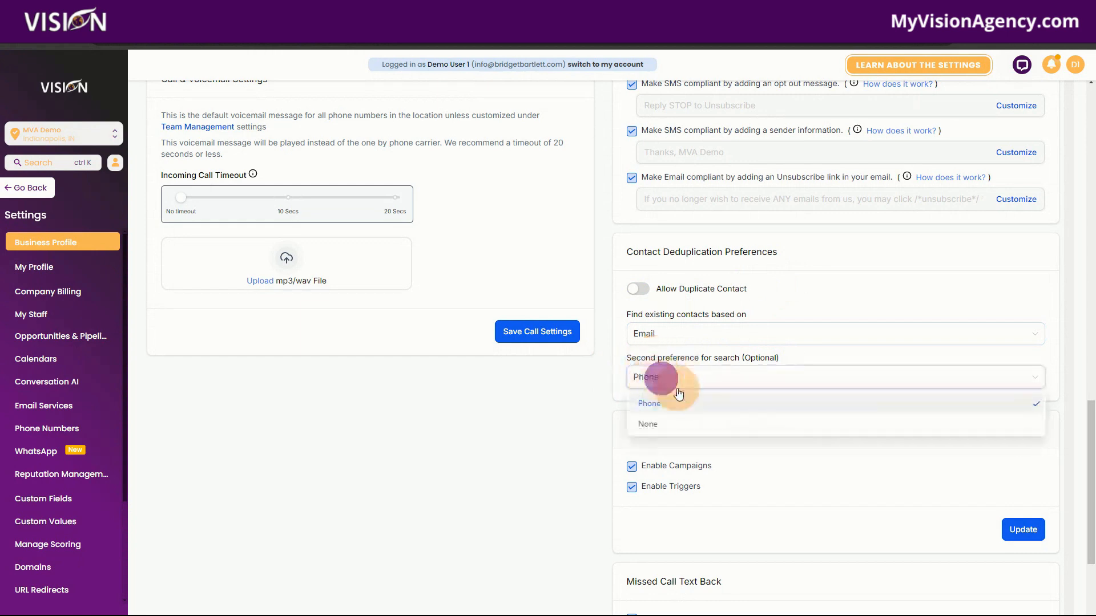
click(648, 424)
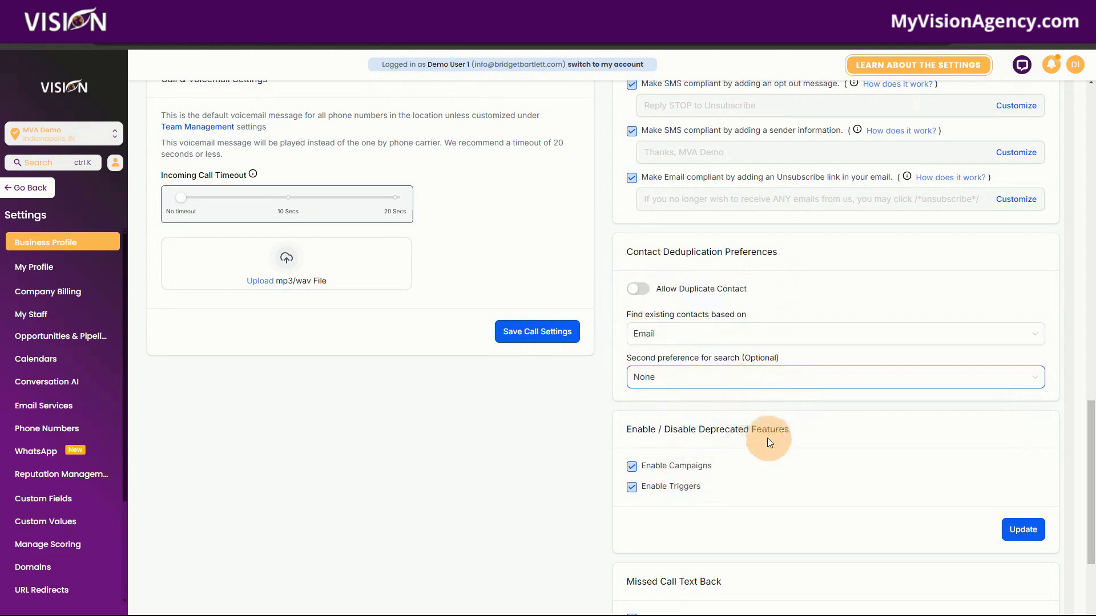
Disable both the Campaigns and Triggers deprecated features
scroll(748, 468, down, 2)
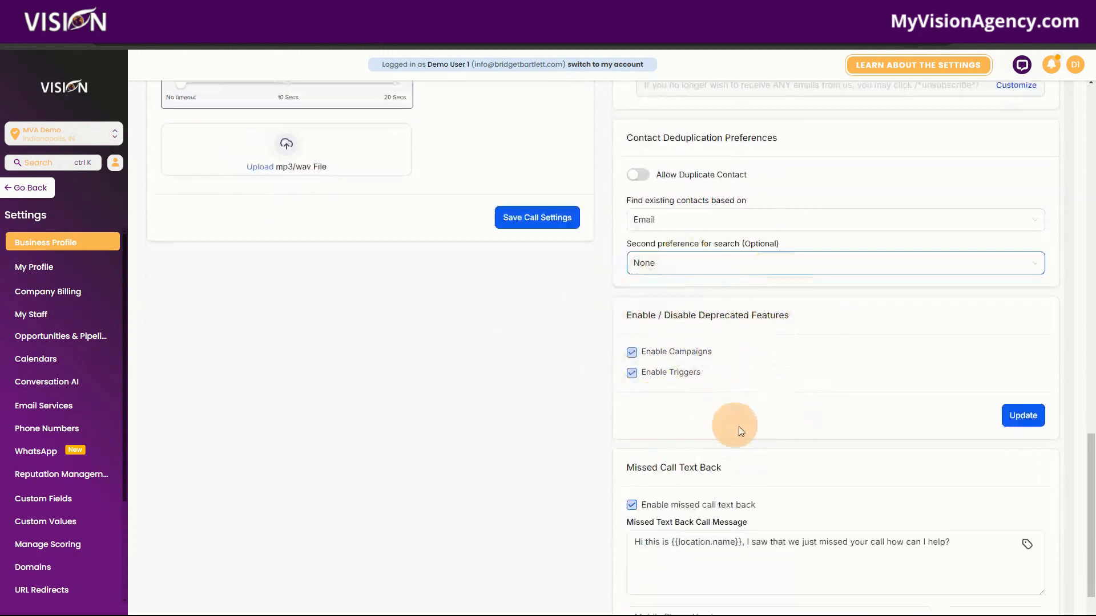
click(632, 352)
click(631, 373)
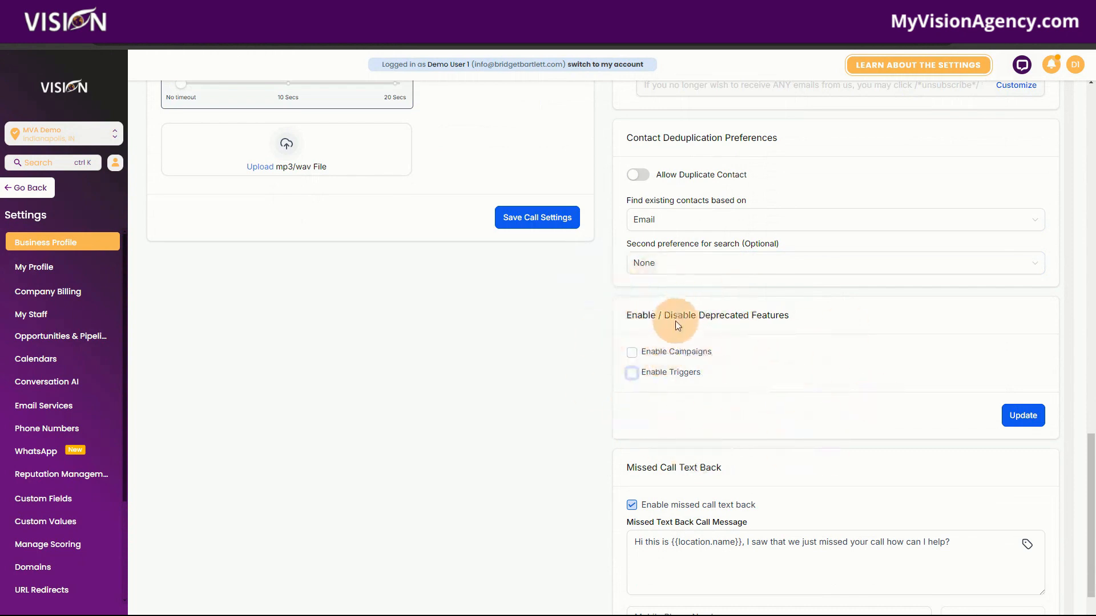
Switch missed call text back off and on again
scroll(851, 400, down, 2)
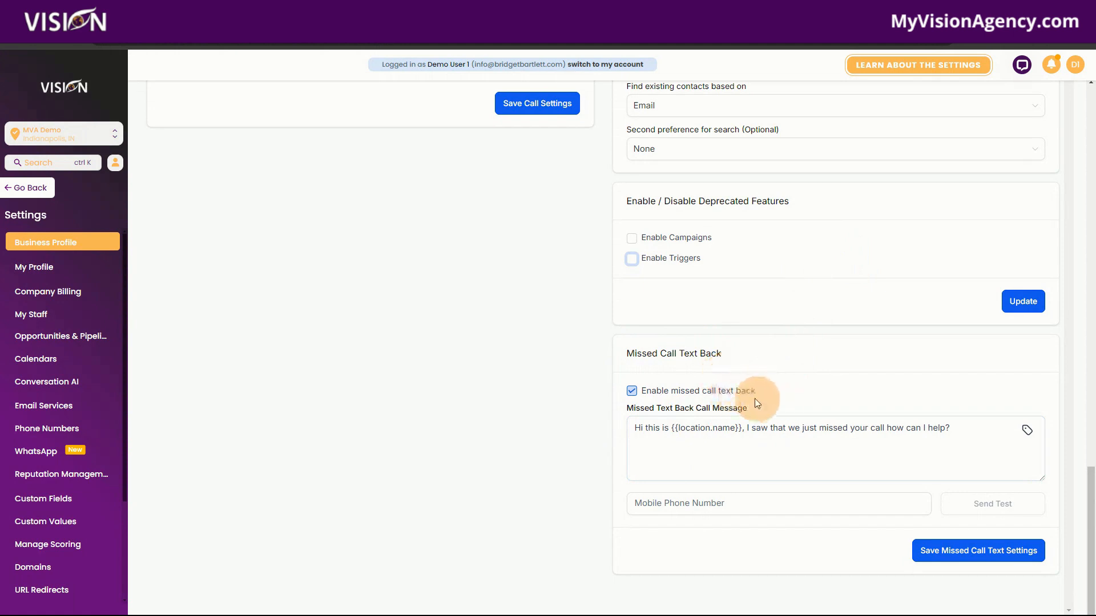
click(631, 392)
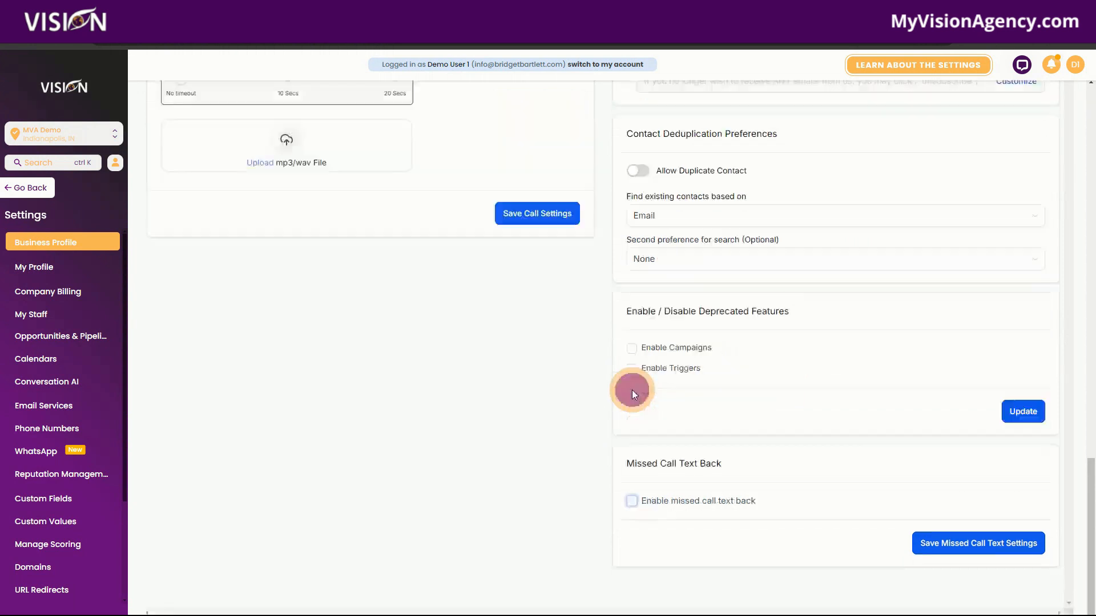
click(631, 501)
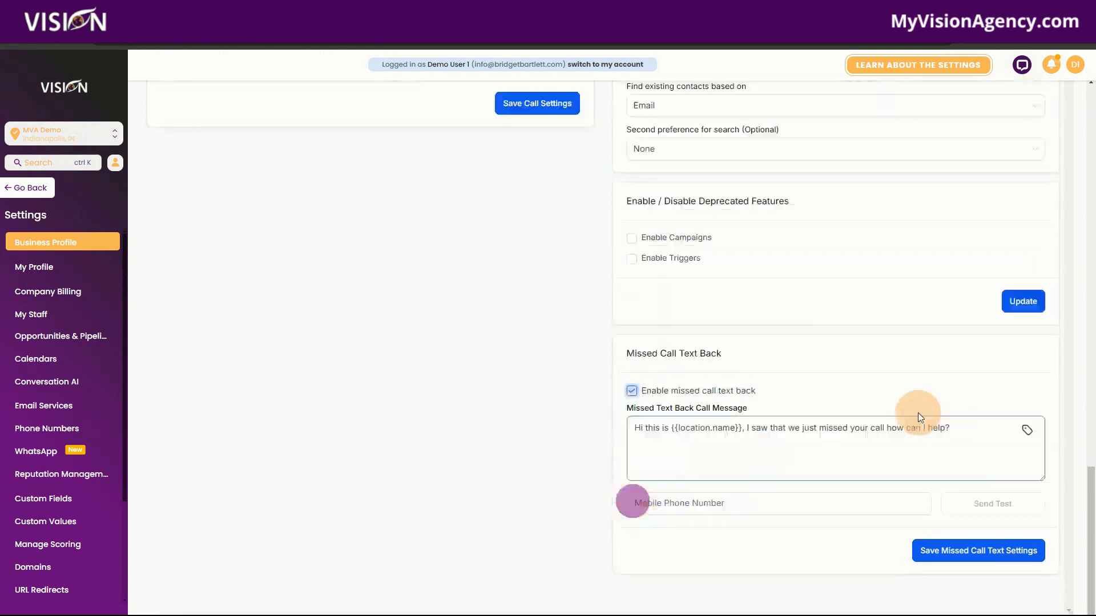
Read through the Missed Text Back Call Message, highlighting its full wording without editing it
click(642, 429)
drag(650, 428, 918, 433)
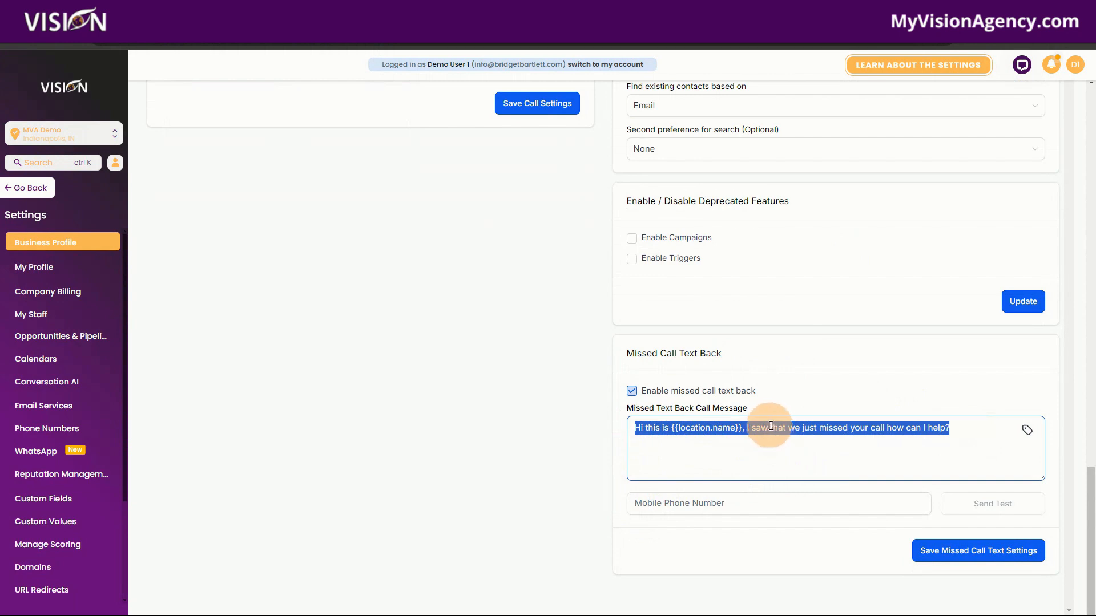
click(844, 434)
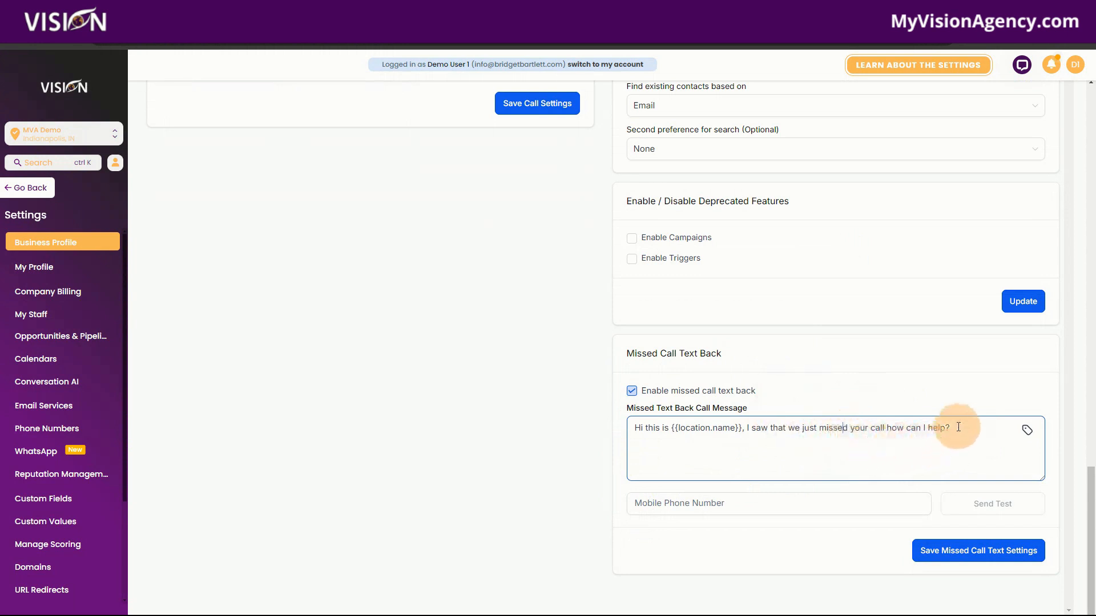
drag(956, 429, 627, 423)
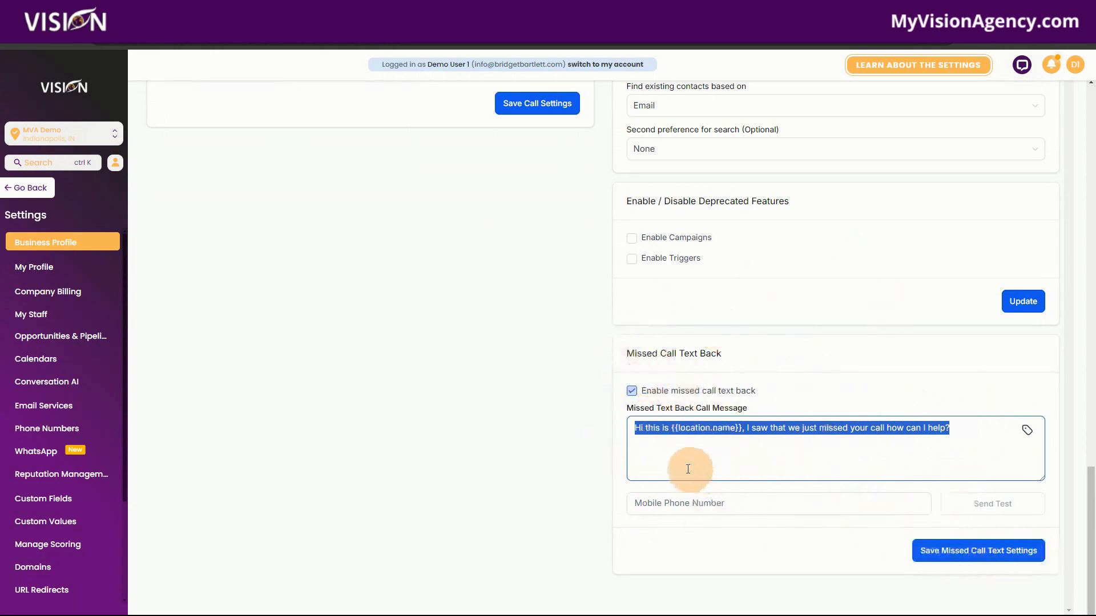
Open the My Profile settings and inspect the Calendar and Platform Language choices in the personal data without selecting any
scroll(551, 429, up, 6)
scroll(502, 411, down, 1)
scroll(354, 354, up, 4)
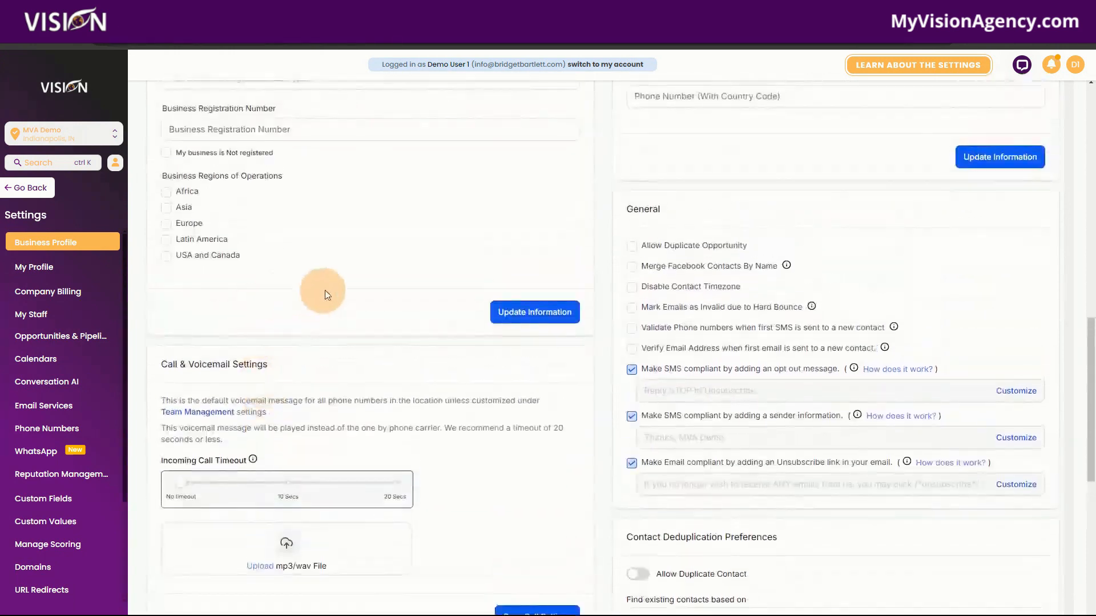
click(58, 274)
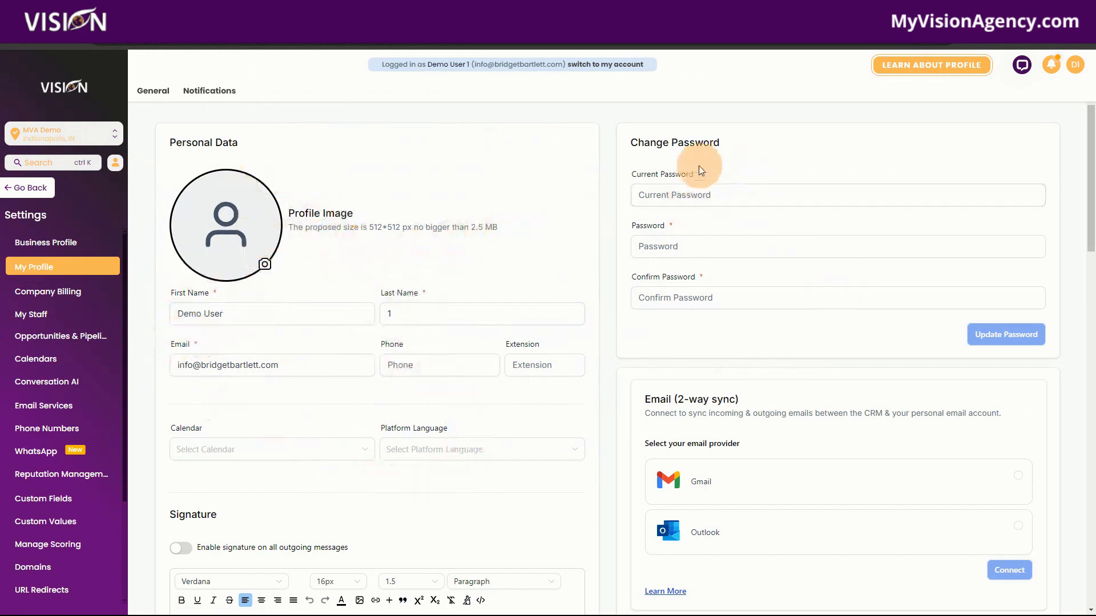
scroll(521, 460, down, 2)
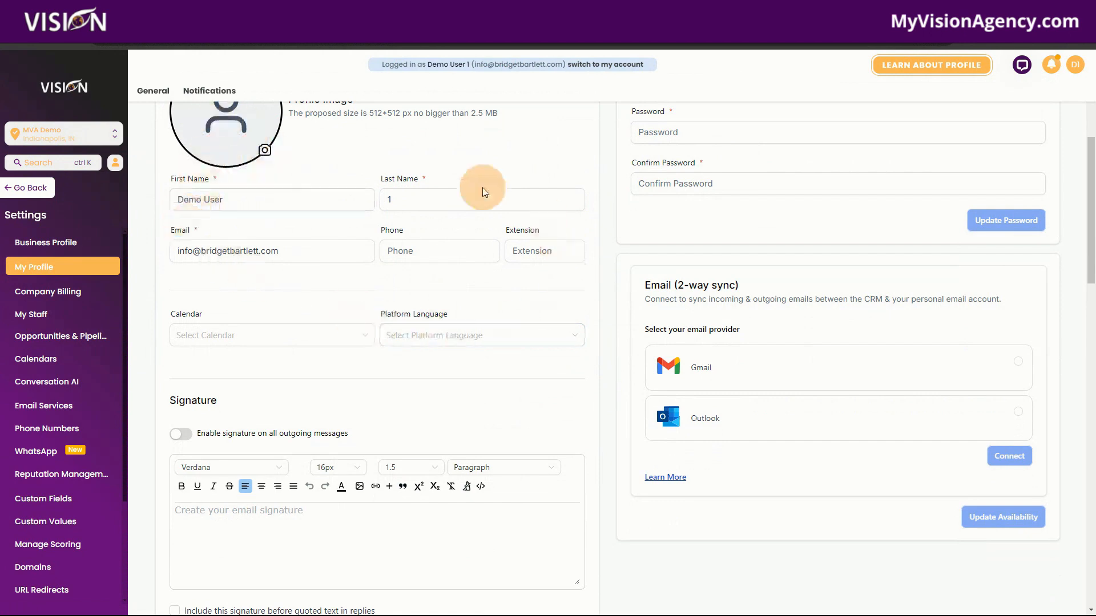
click(259, 338)
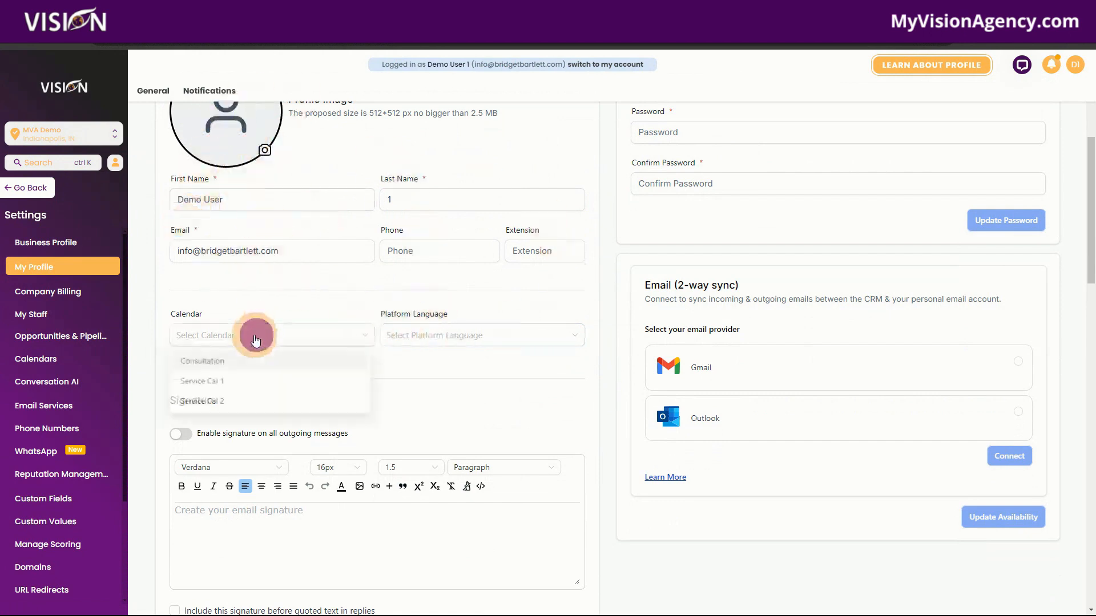
click(341, 286)
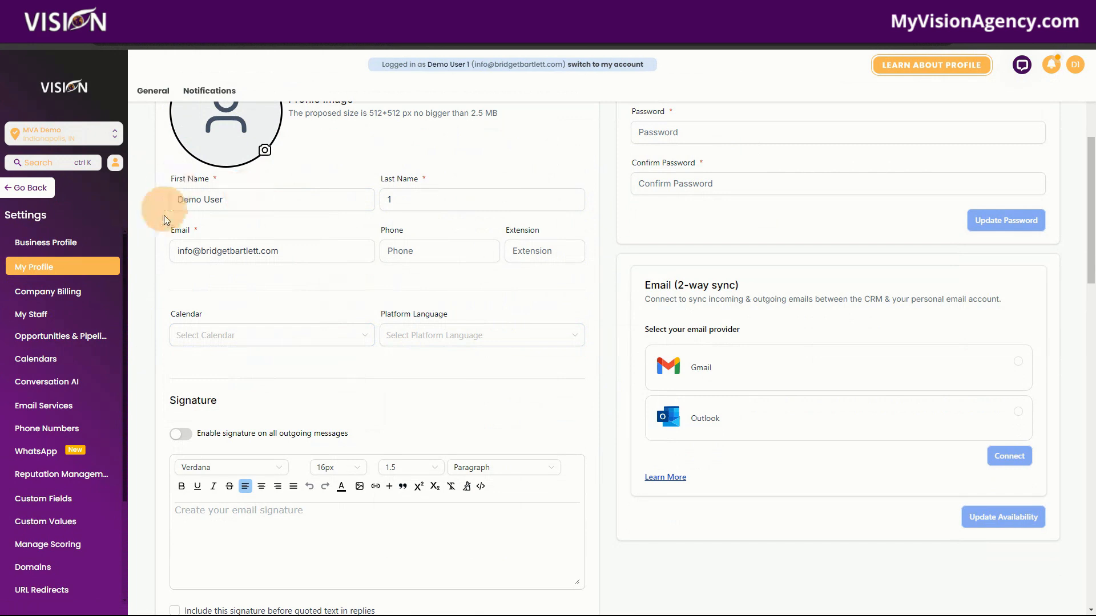
click(468, 341)
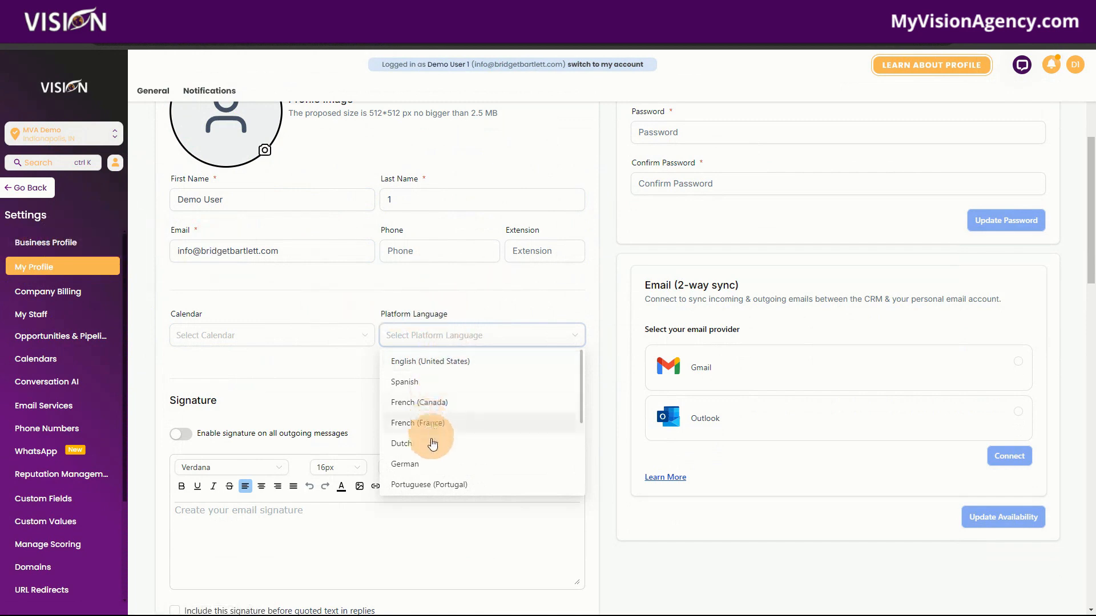
click(446, 297)
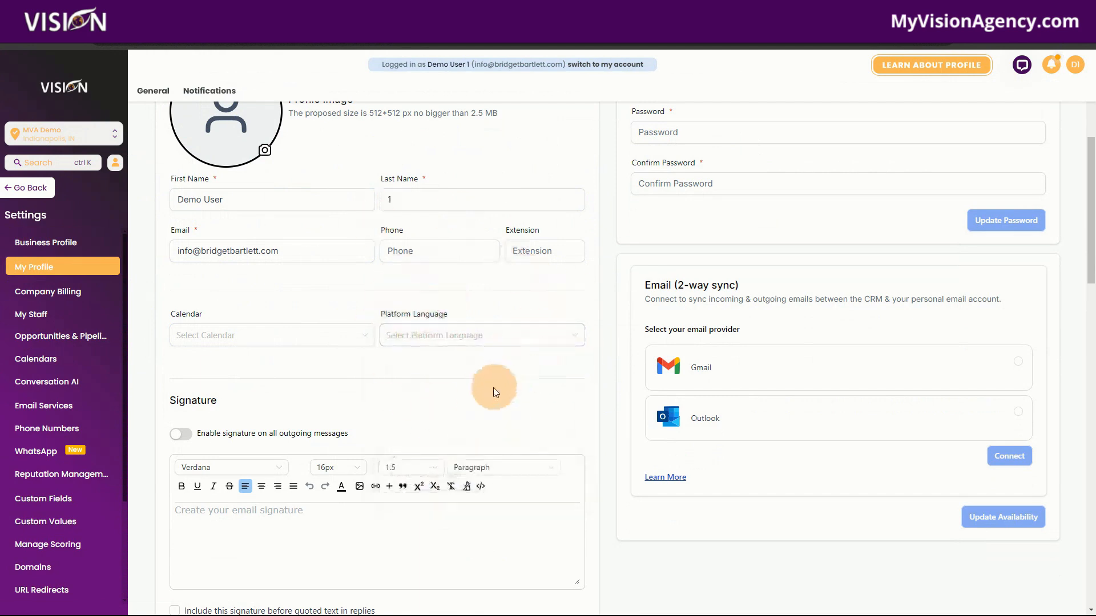
Review the email signature editor, the password change fields and the two-way email sync providers
scroll(557, 403, down, 2)
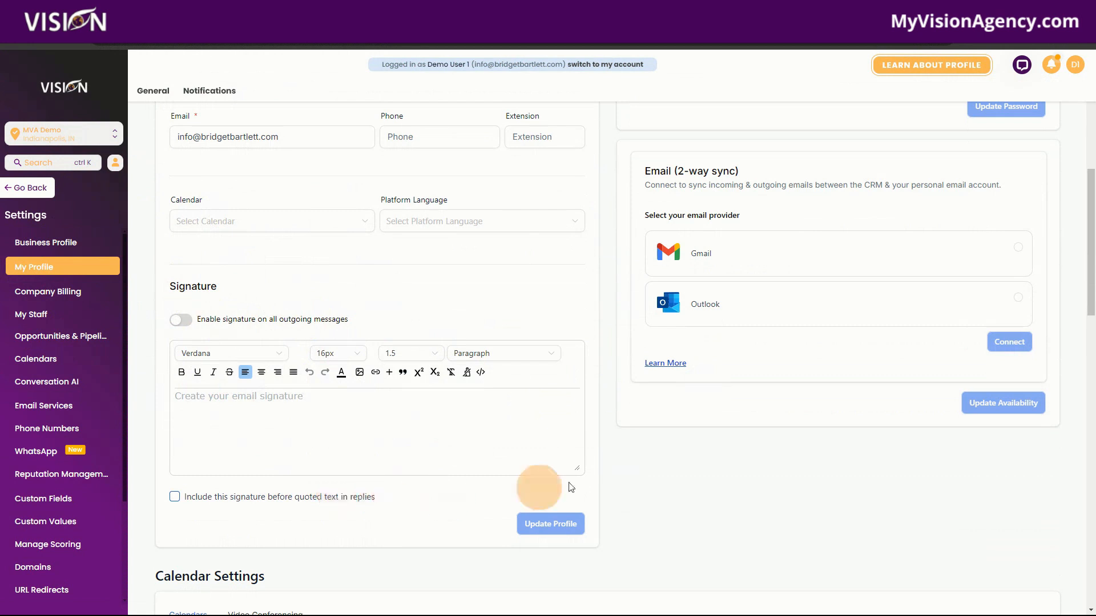
scroll(805, 366, up, 3)
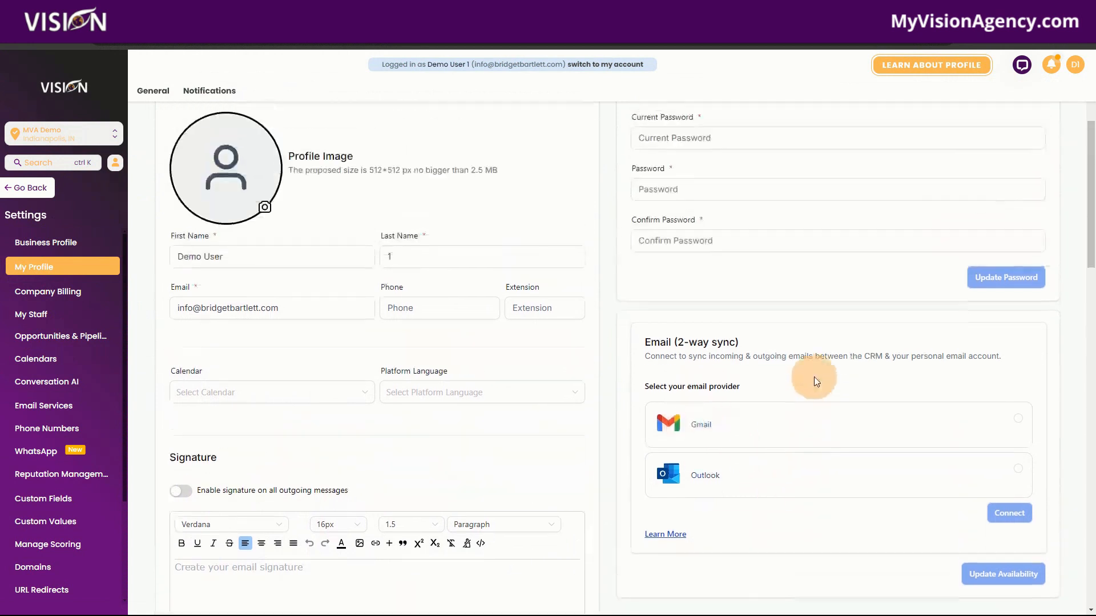
scroll(814, 377, down, 1)
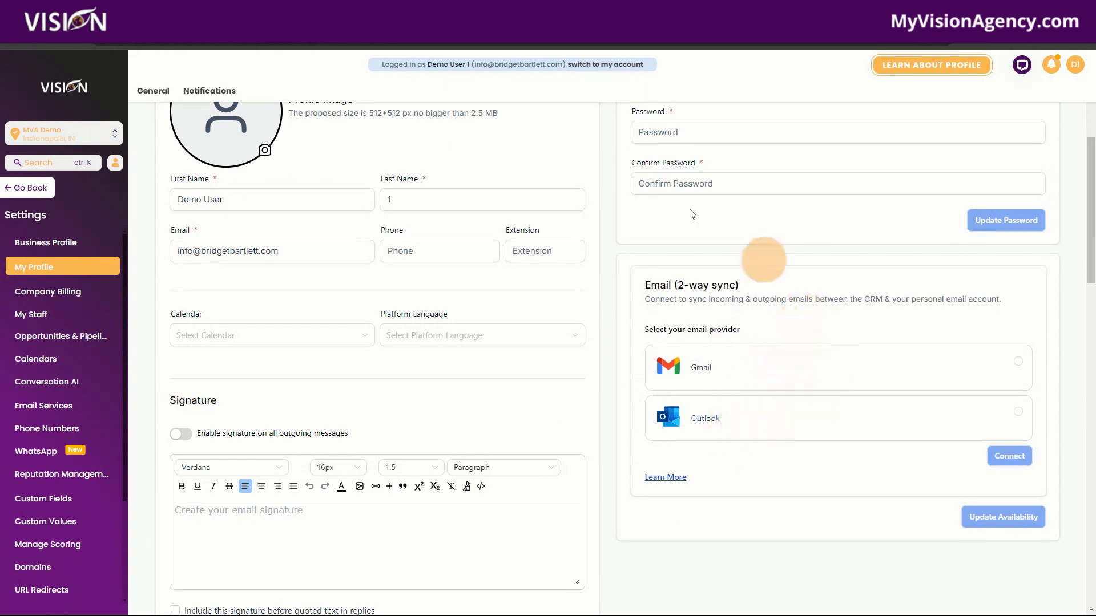
Examine the profile's Calendar Settings, covering connected calendars, video conferencing, the linked calendar and conflict calendars
scroll(796, 461, down, 6)
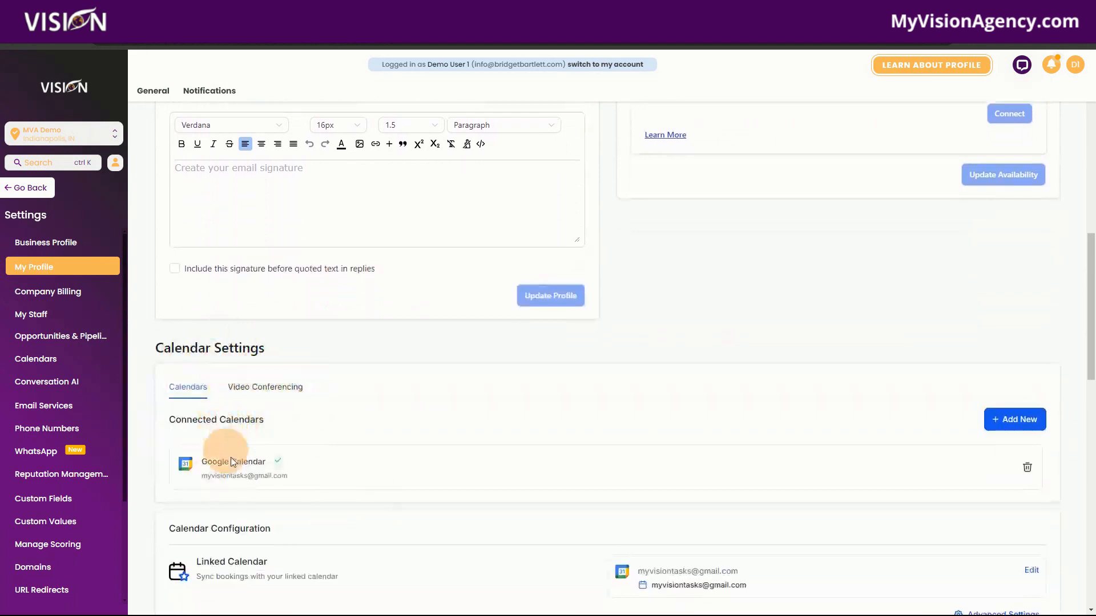
scroll(386, 477, down, 1)
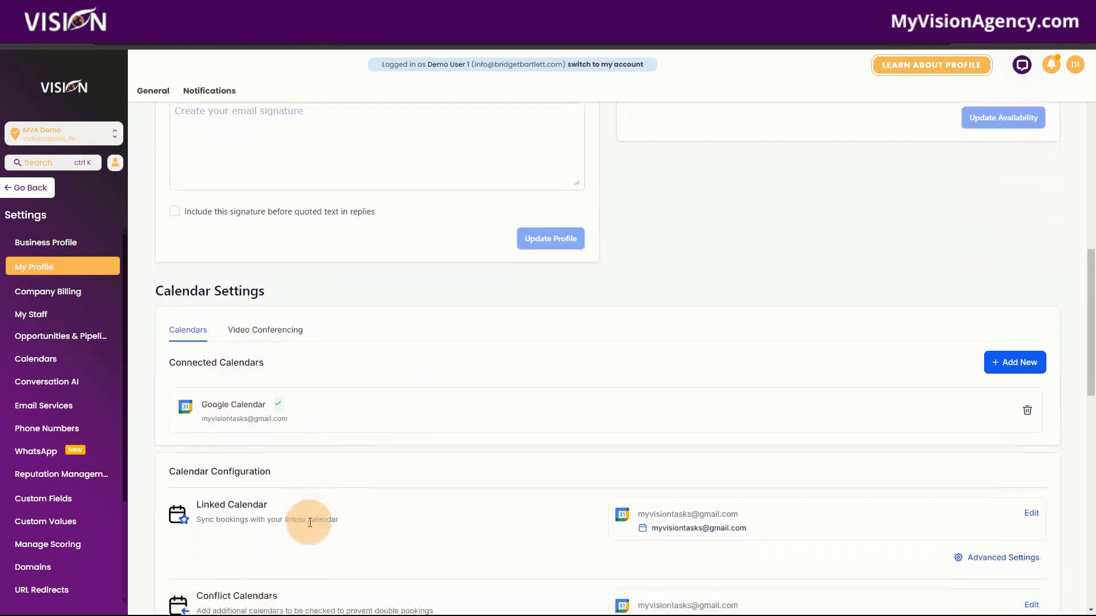
click(285, 331)
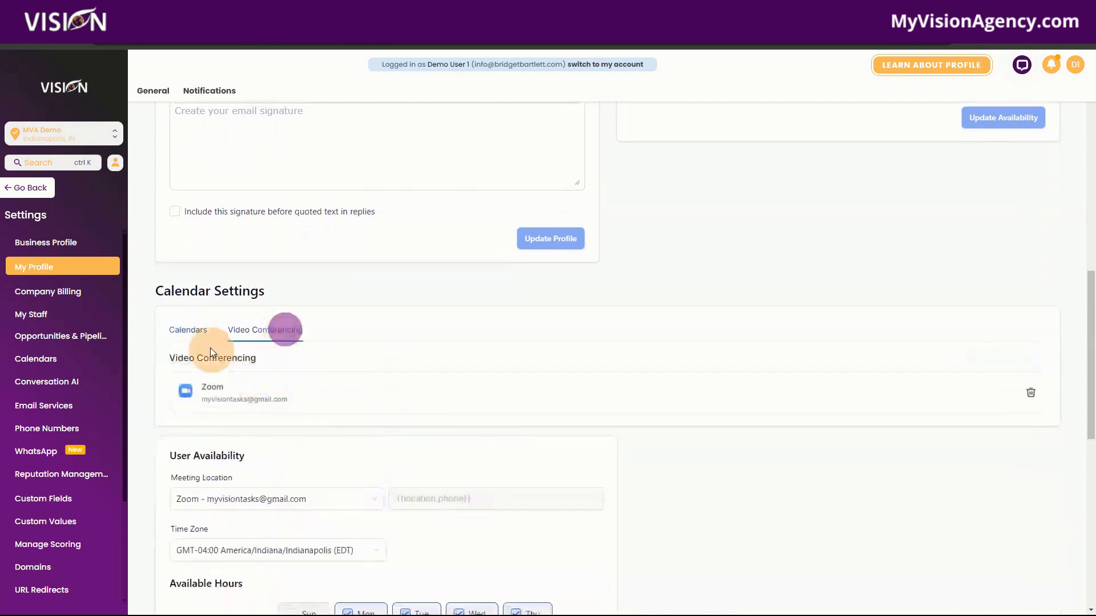
click(188, 330)
scroll(449, 521, down, 3)
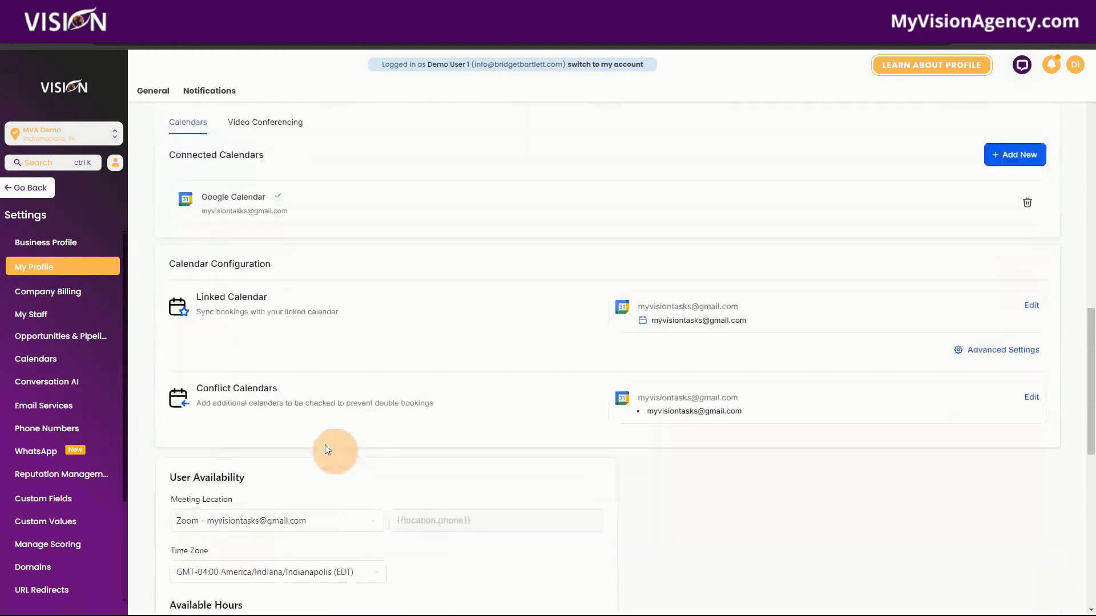
scroll(327, 450, down, 1)
scroll(669, 498, down, 2)
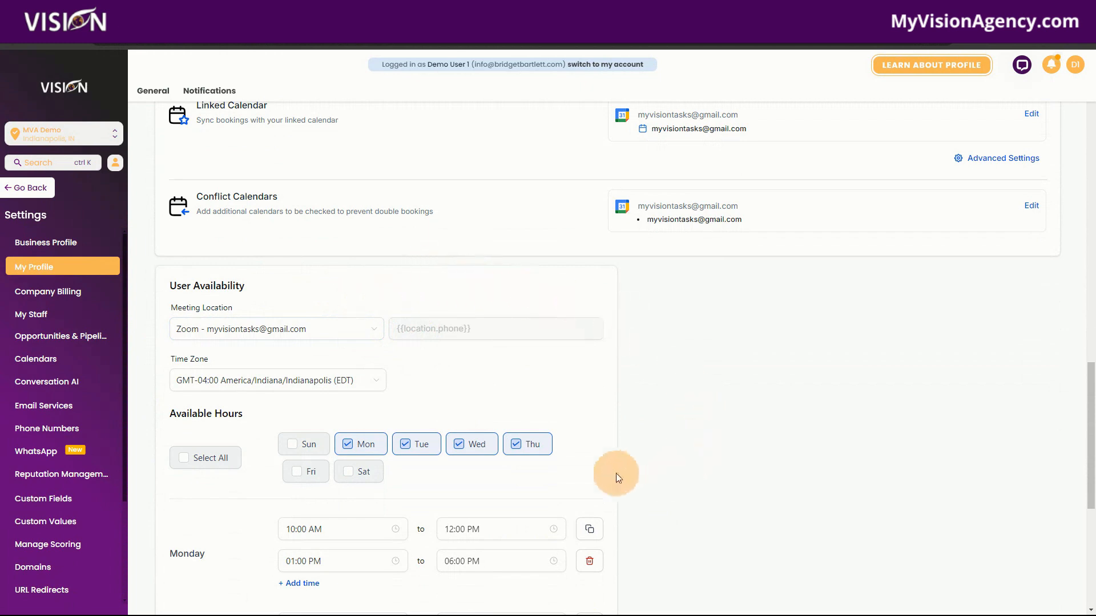
scroll(489, 403, up, 5)
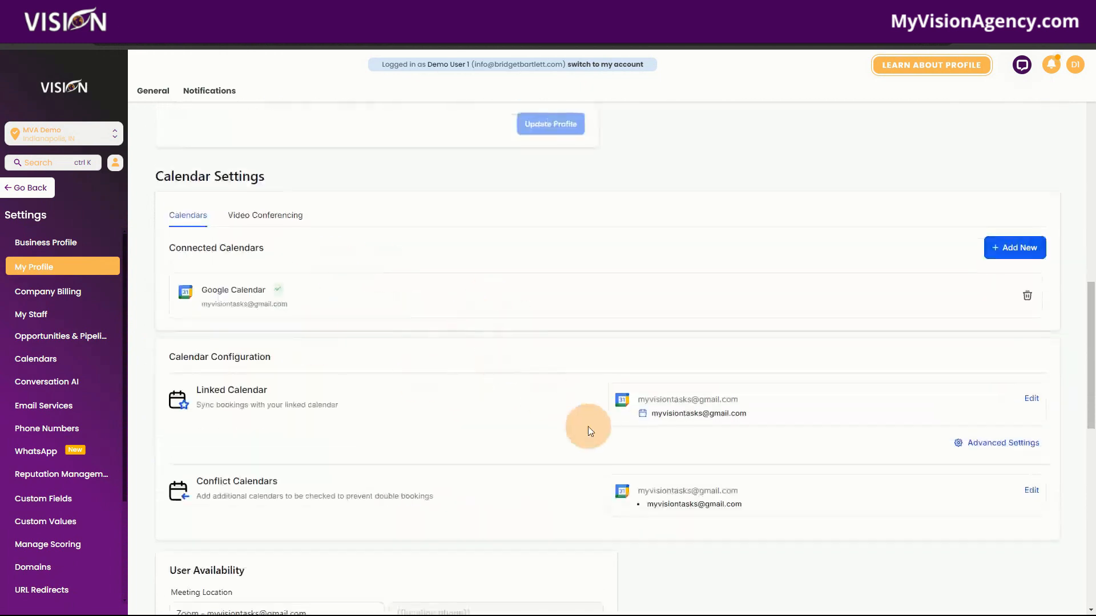
Review the User Availability section, including the time zone, the available days and the daily hours from Monday to Thursday
scroll(590, 429, down, 6)
scroll(731, 475, down, 3)
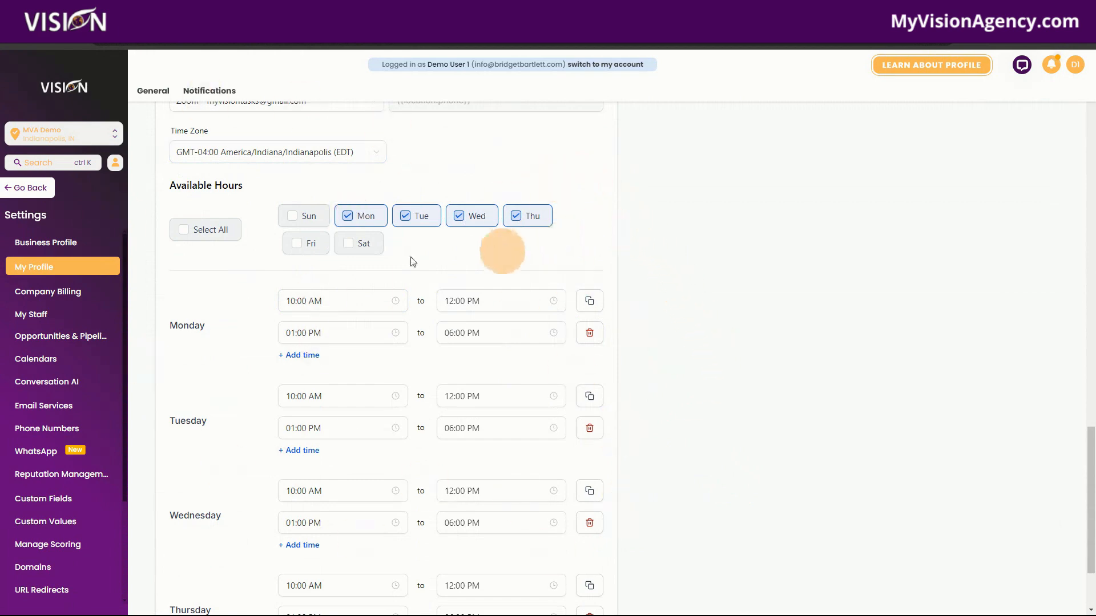
scroll(760, 506, down, 1)
scroll(758, 502, down, 2)
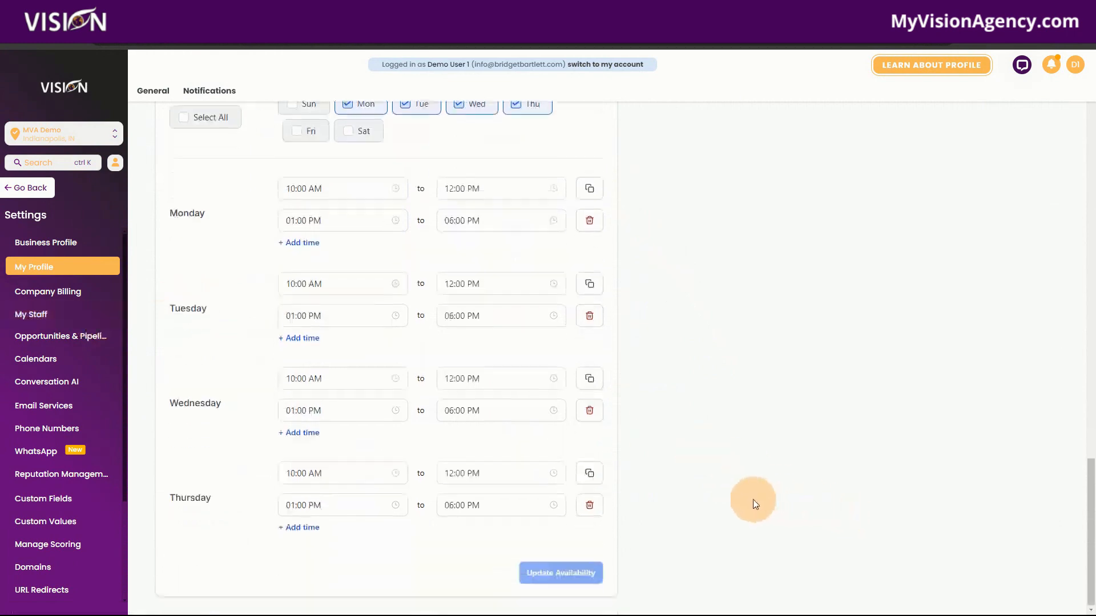
Revisit the upper My Profile sections, switch to Business Profile, and return to the personal data in My Profile
scroll(748, 502, up, 12)
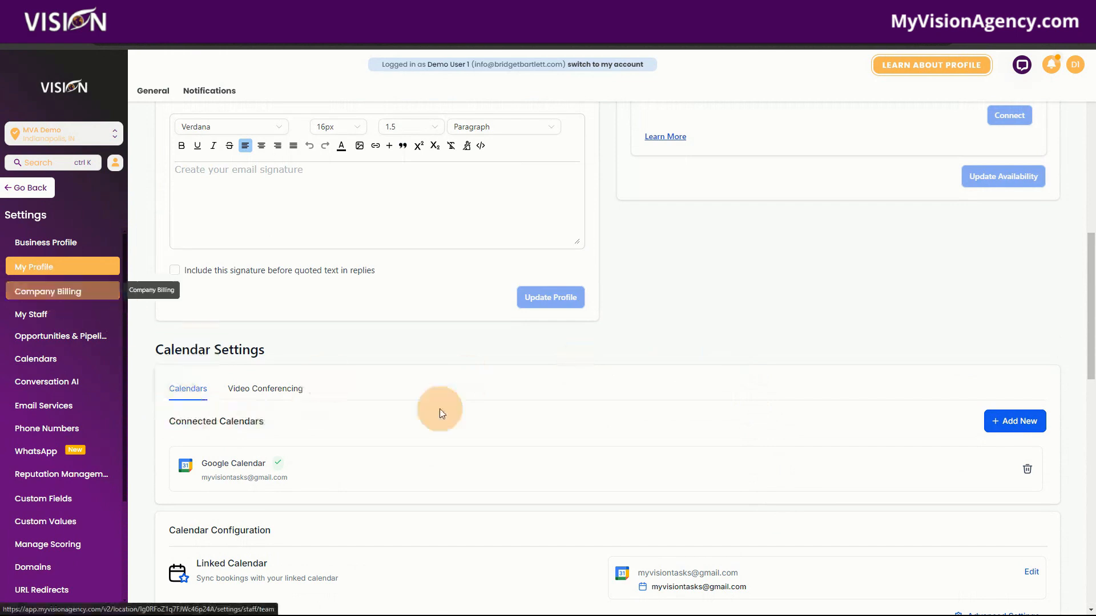
scroll(652, 442, up, 2)
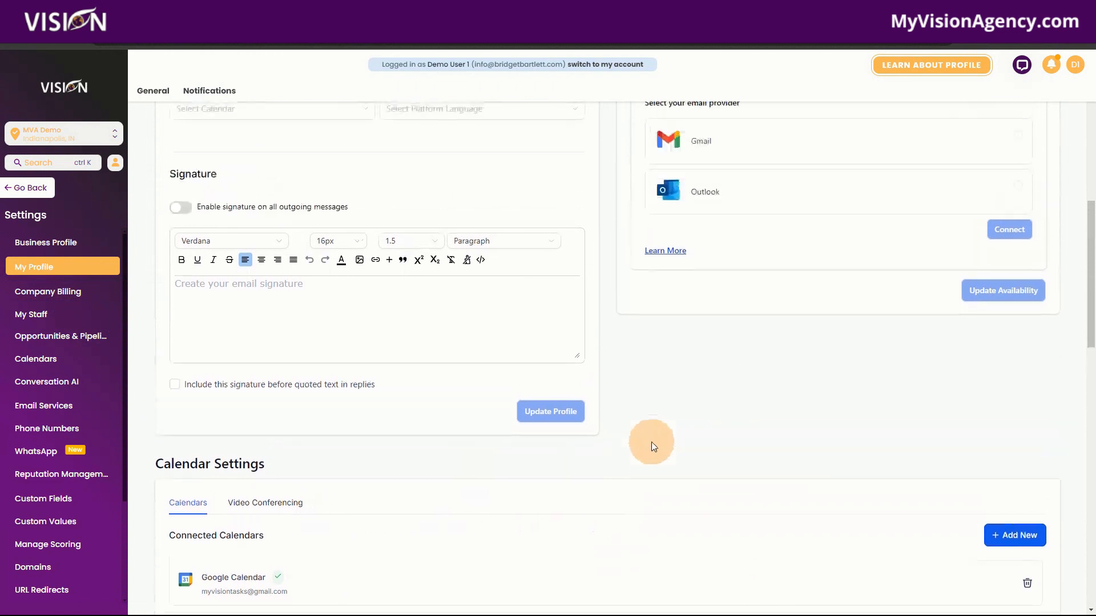
scroll(659, 443, up, 4)
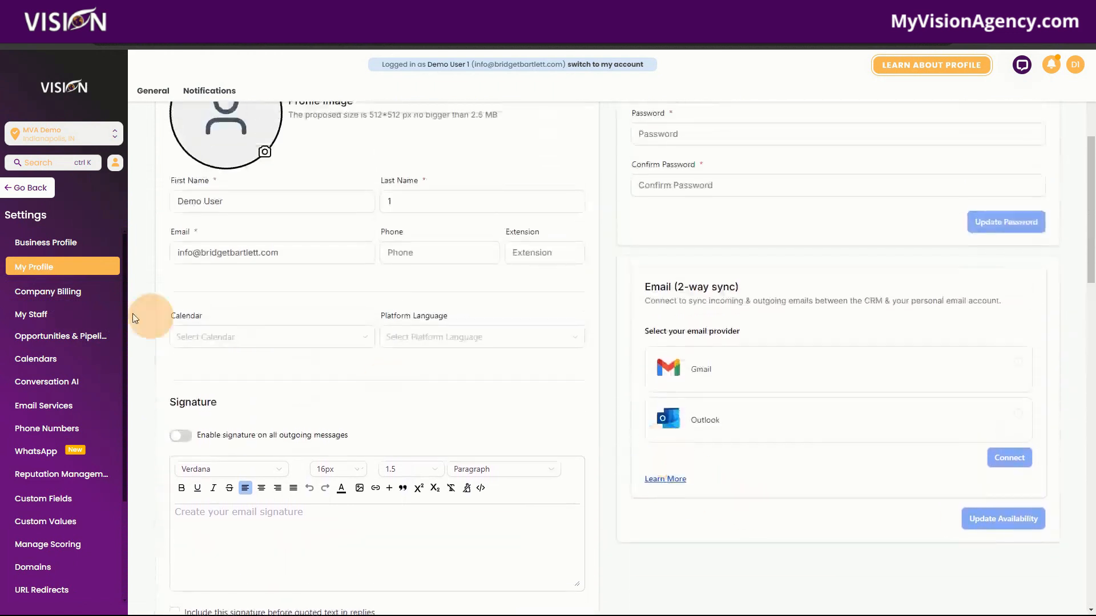
click(68, 242)
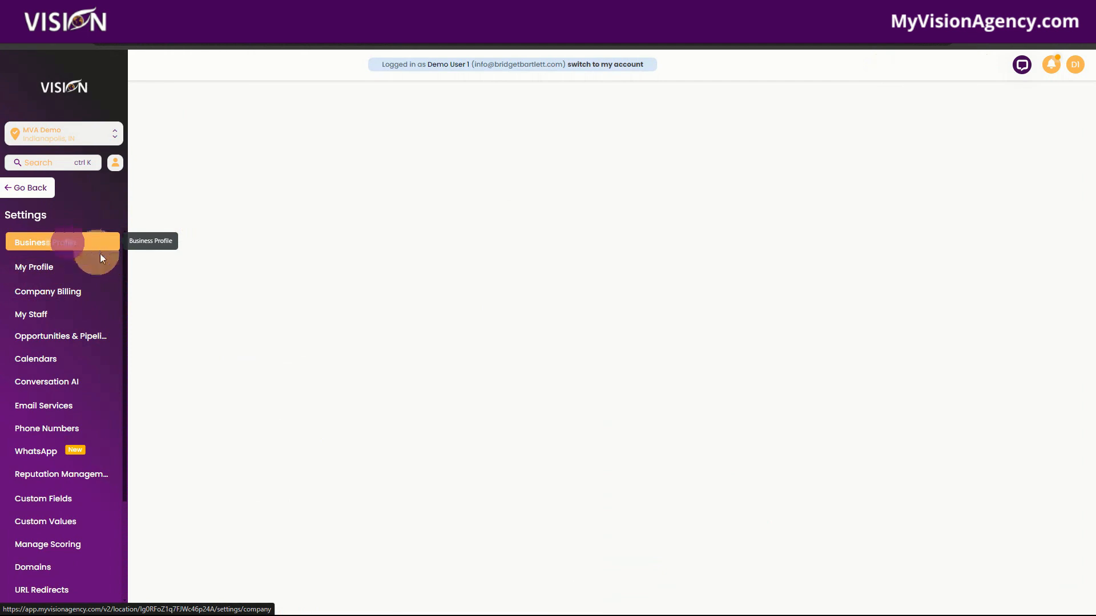
click(69, 271)
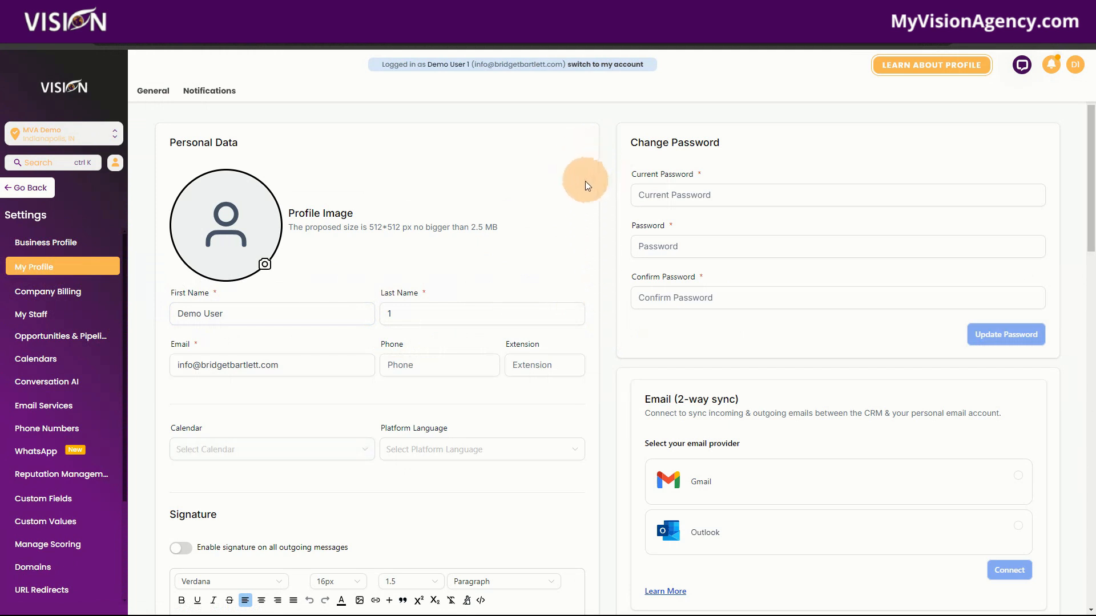
Open Company Billing and inspect the auto recharge amount and low-balance threshold choices for credits without changing them
click(39, 295)
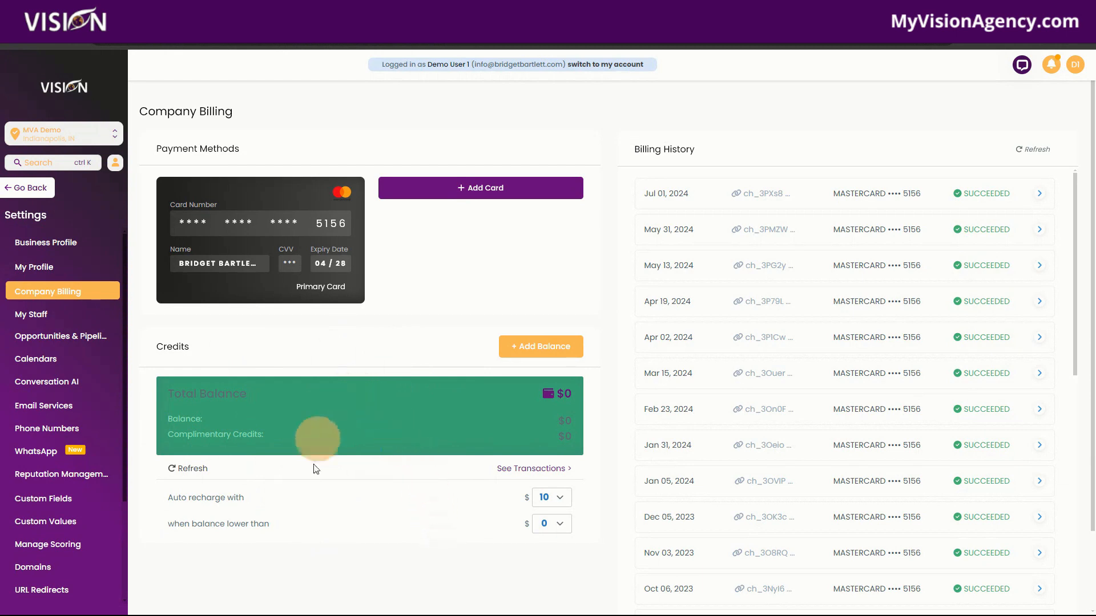
click(558, 500)
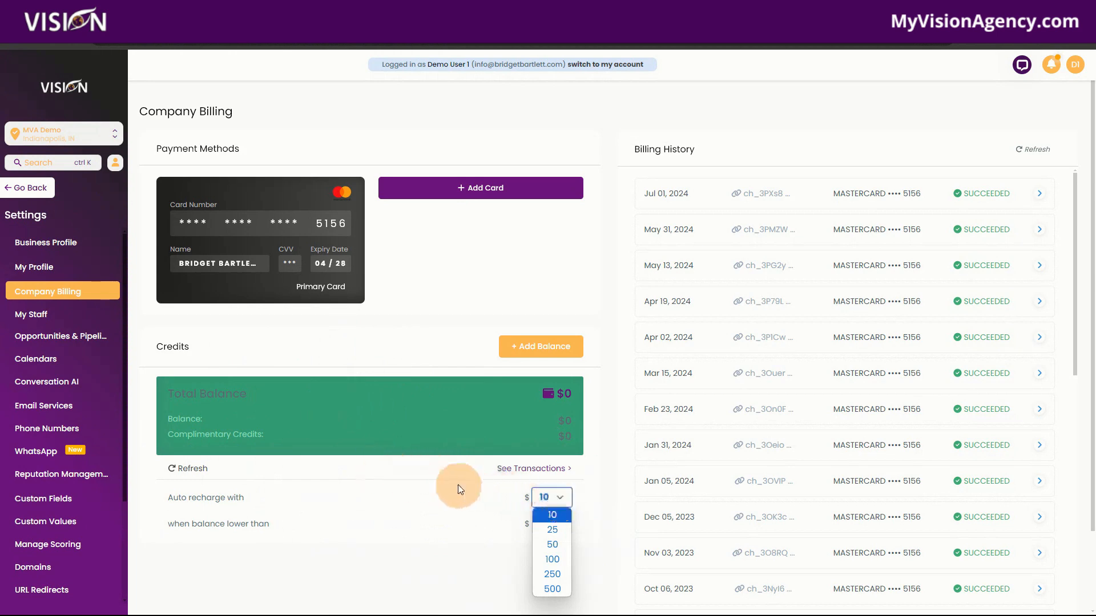
click(423, 532)
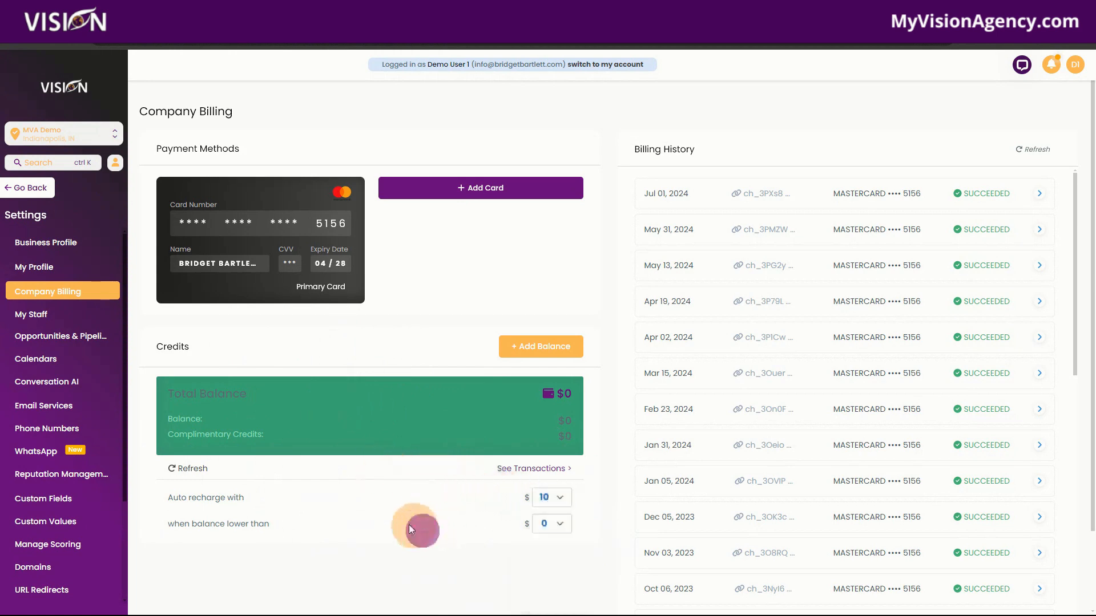
click(556, 525)
click(464, 519)
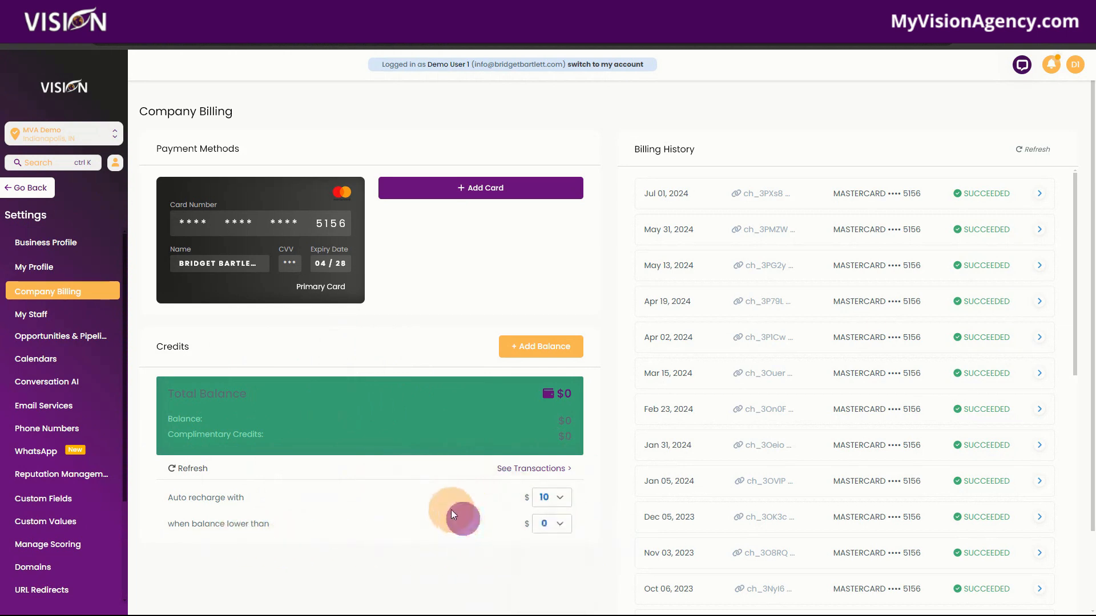
click(554, 498)
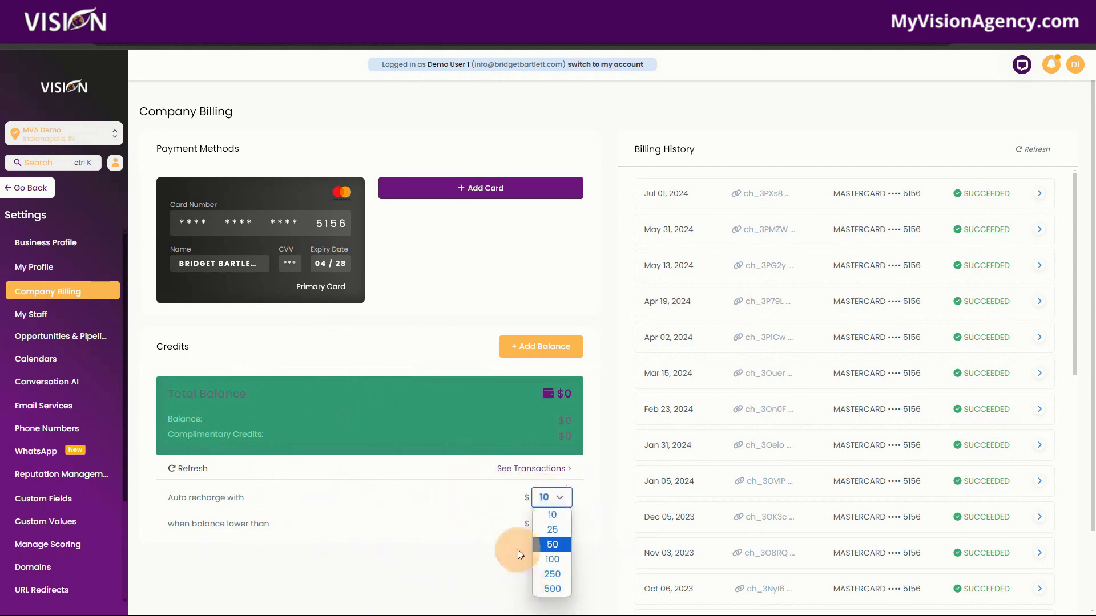
click(447, 480)
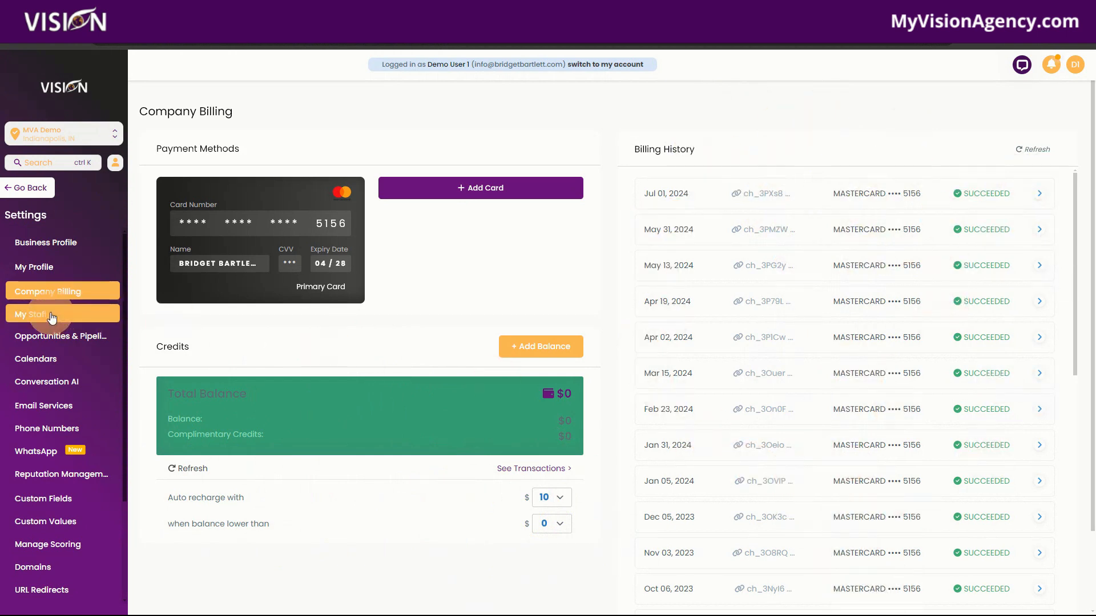
Open My Staff, then switch to Email Services and highlight the dedicated sending domain to examine its subdomain and root domain
click(94, 316)
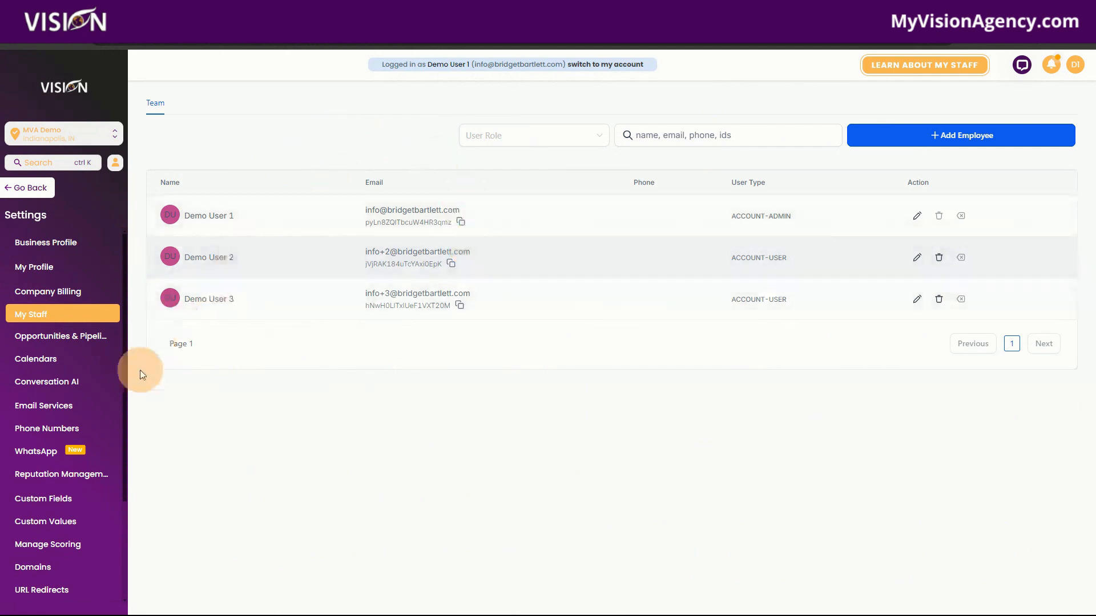
click(94, 405)
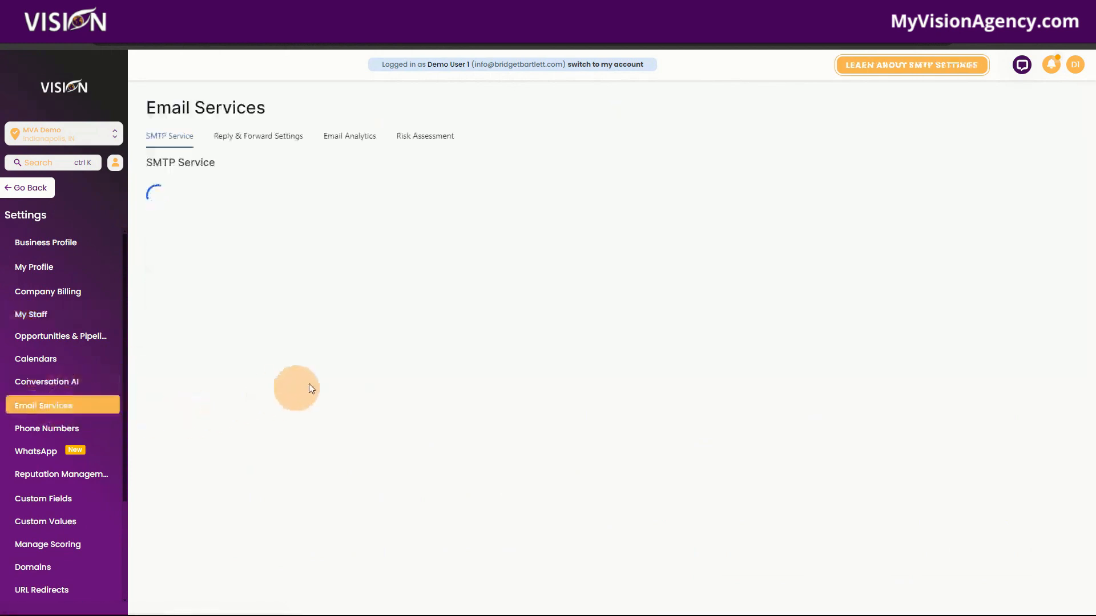
click(974, 226)
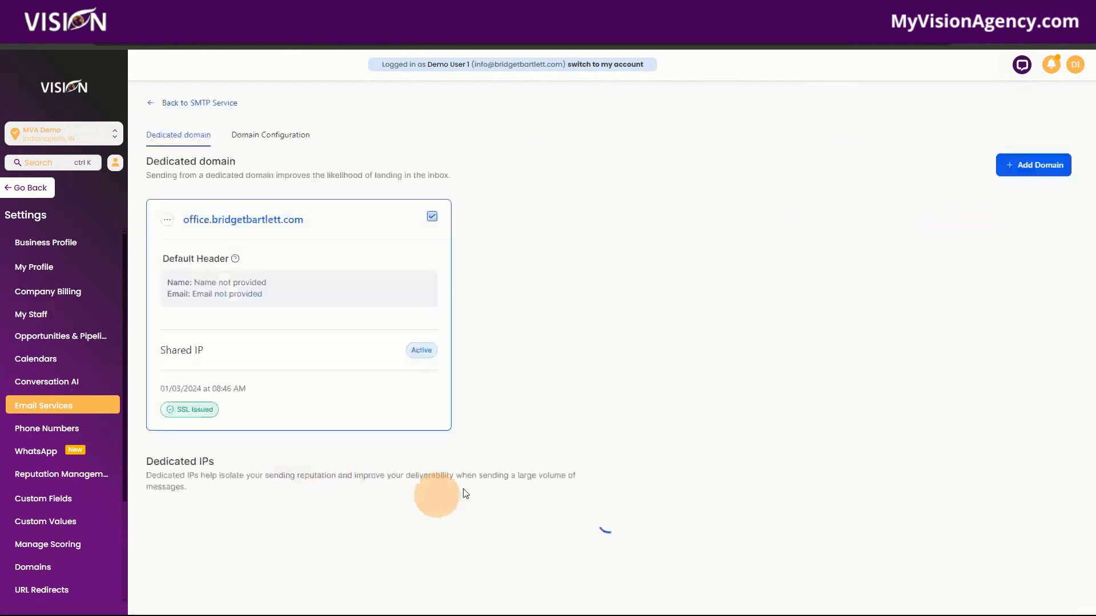
drag(315, 224, 185, 222)
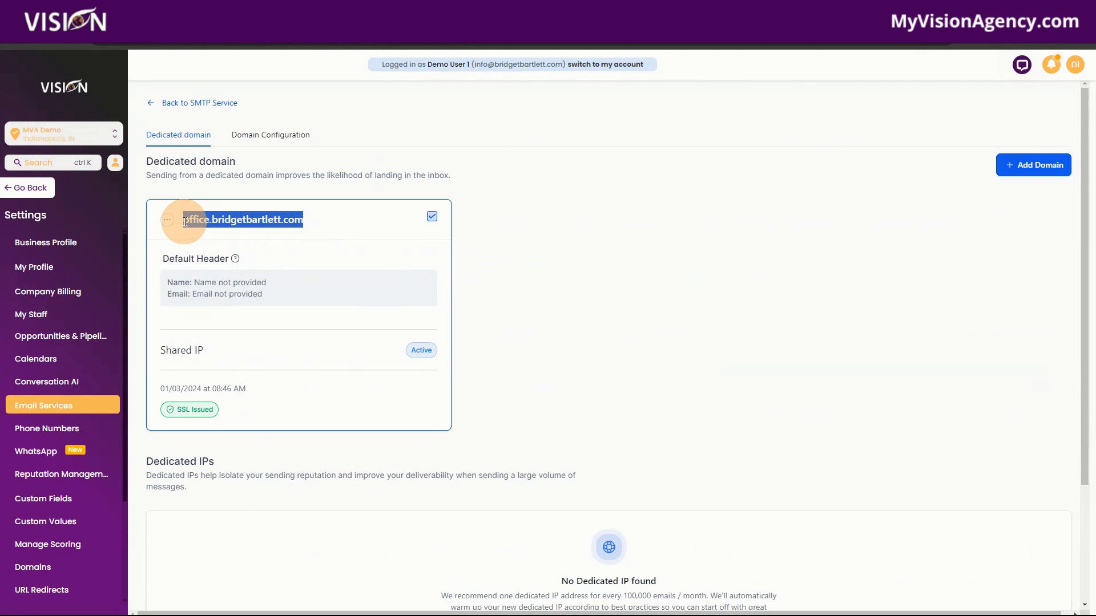
click(324, 225)
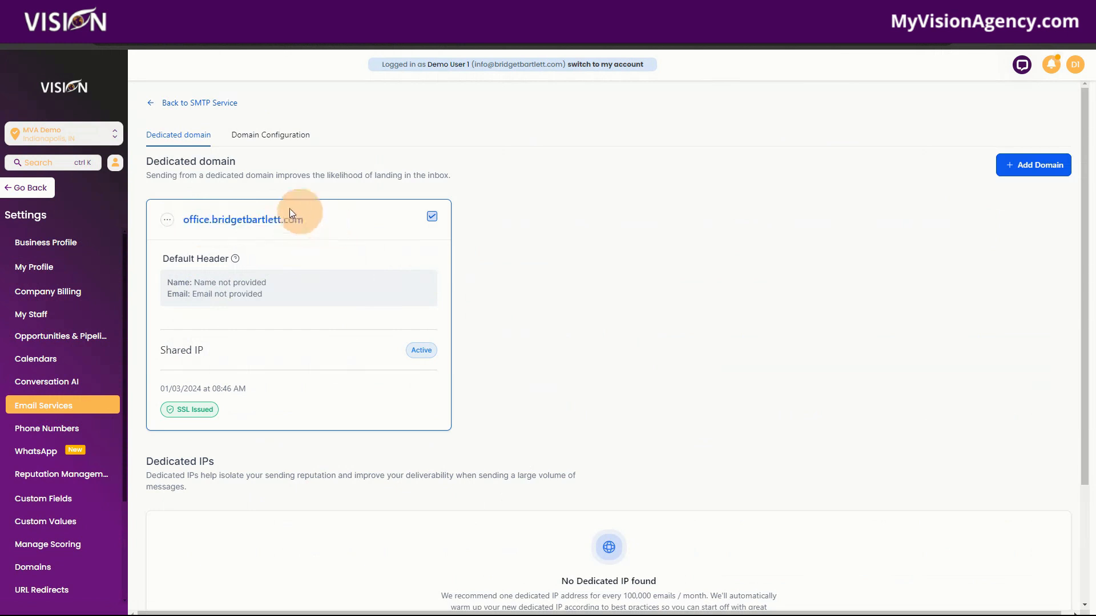
drag(336, 223, 214, 225)
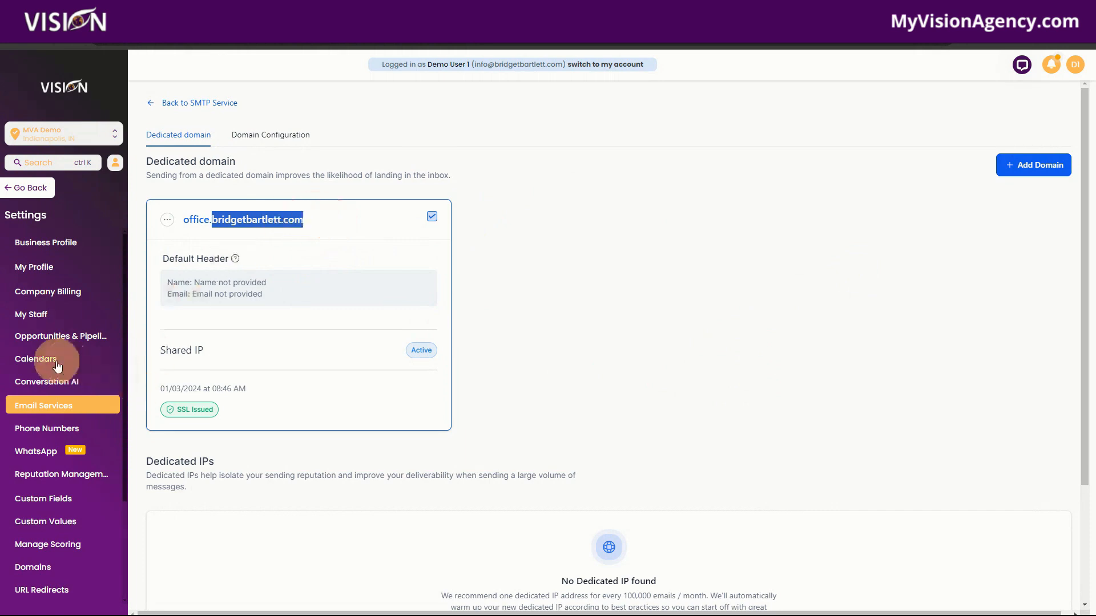
Return to the My Staff list and highlight the domain part of the account admin's email address
click(49, 314)
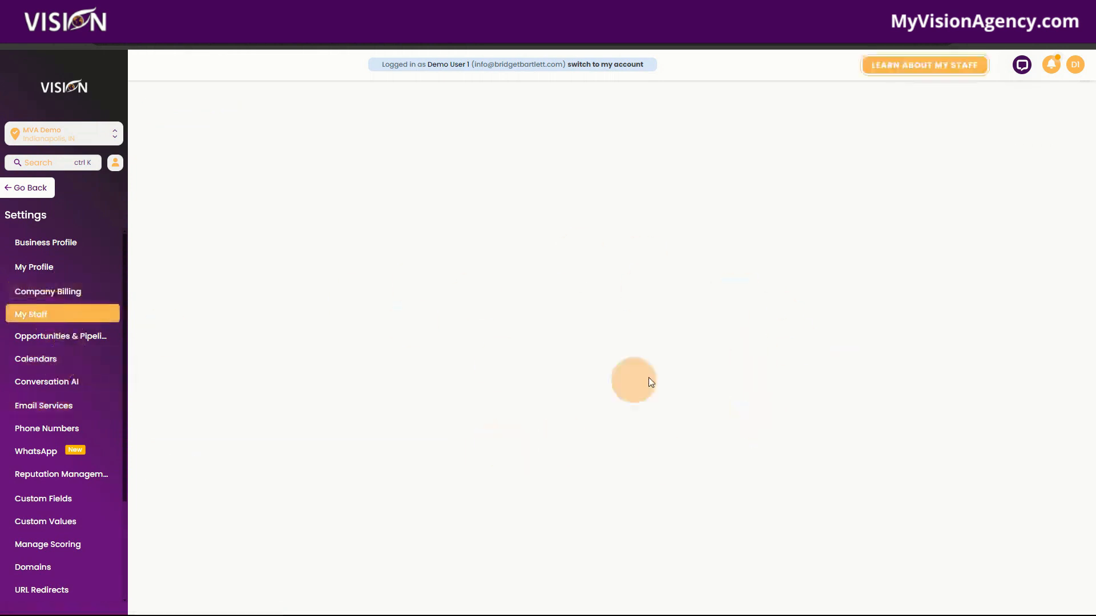
drag(387, 208, 501, 221)
click(334, 122)
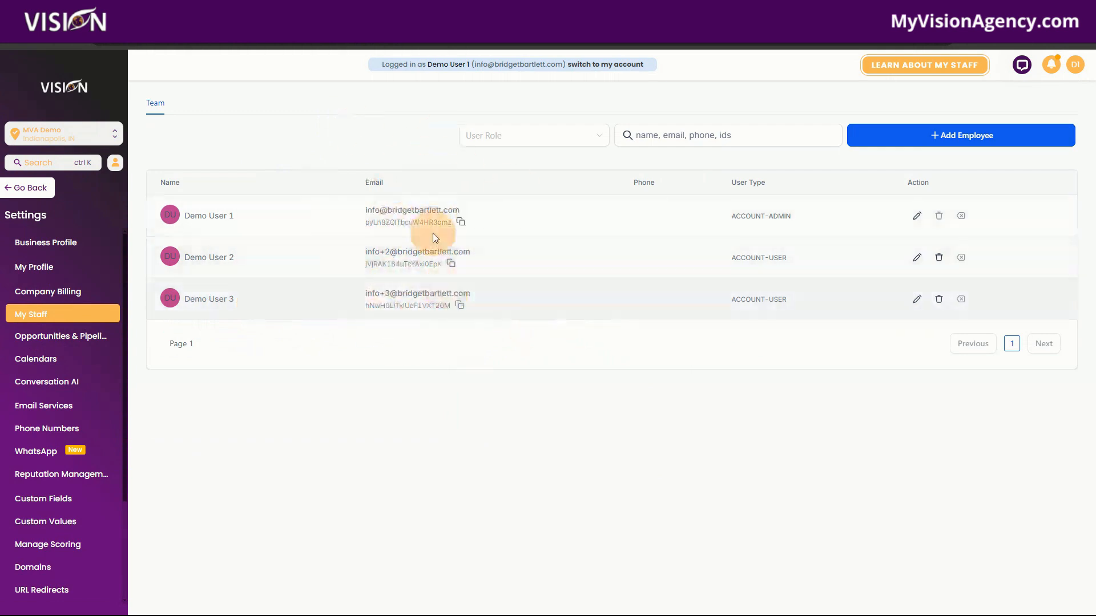
drag(388, 212, 476, 211)
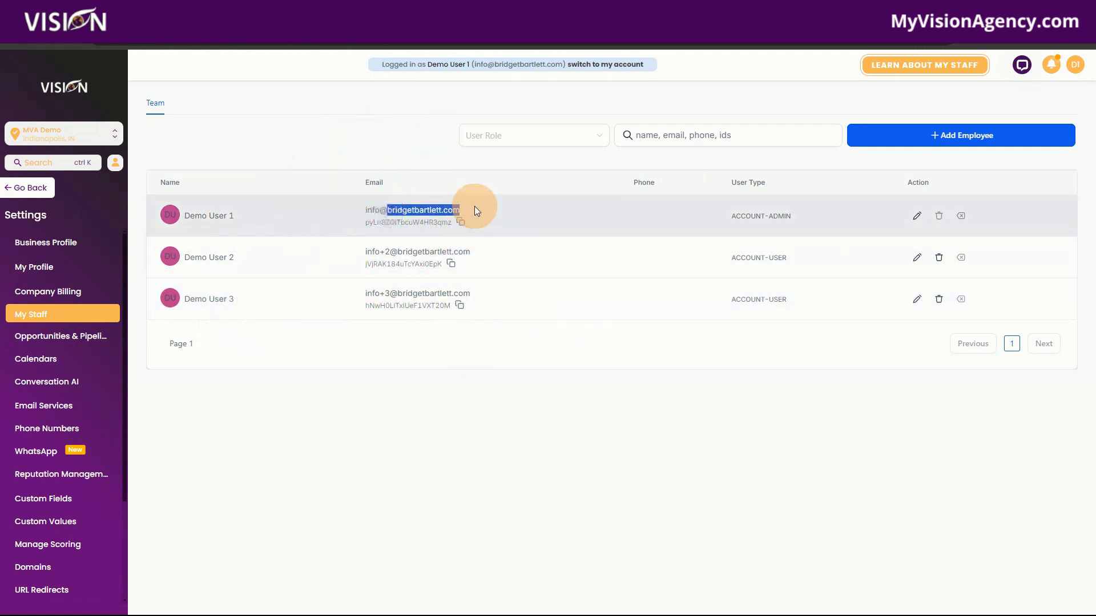
Reopen the dedicated domain in Email Services and highlight its root domain for comparison with the staff email
click(61, 406)
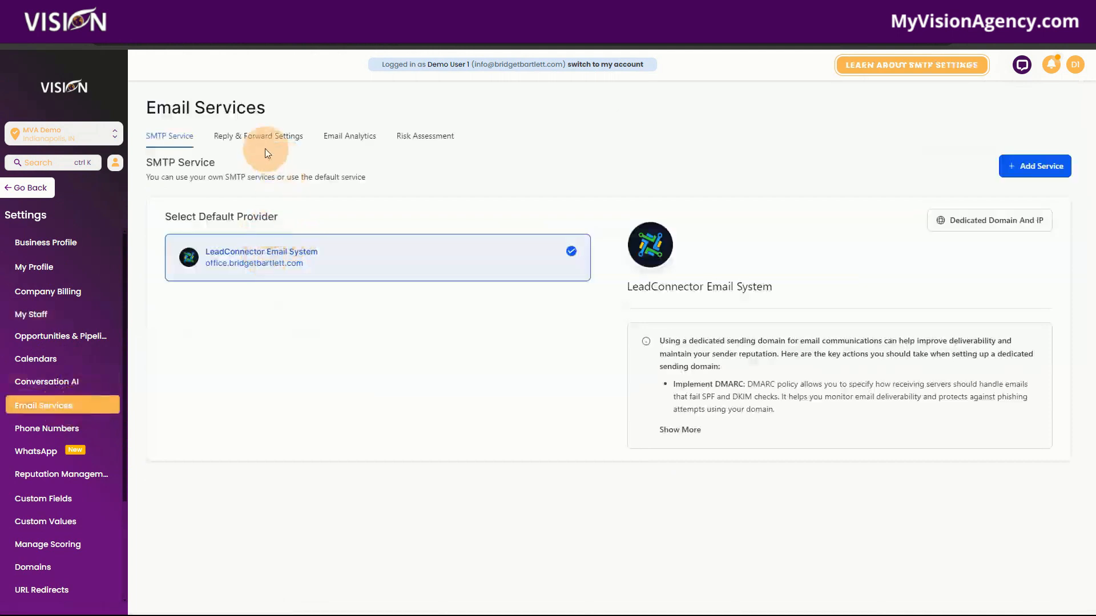
click(963, 220)
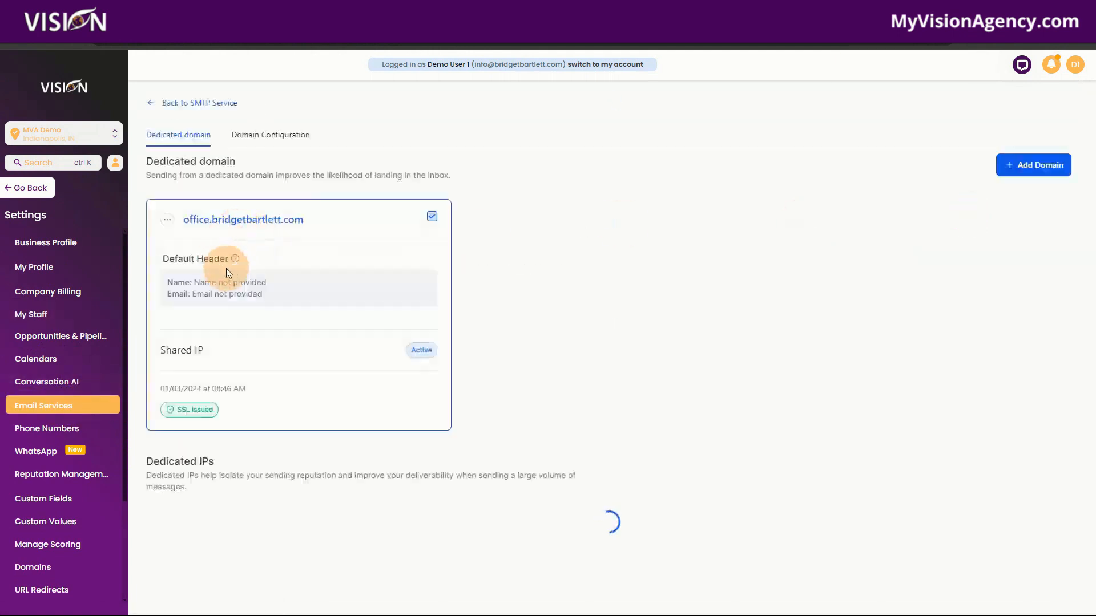
drag(213, 224, 327, 227)
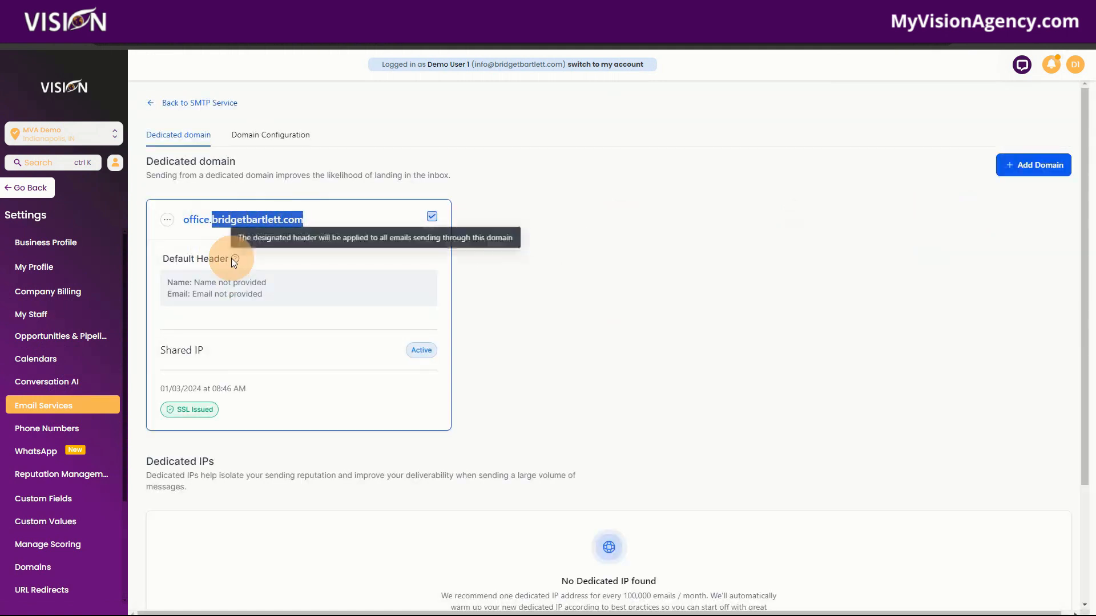
Start adding an employee from My Staff and examine the profile image, first name, last name and email fields
click(50, 311)
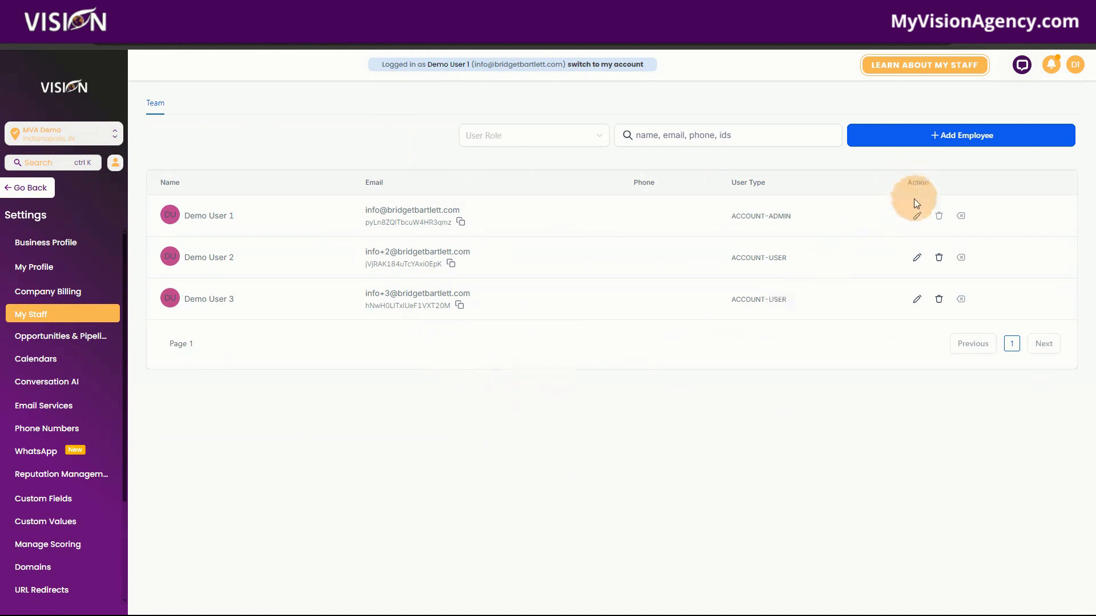
click(938, 137)
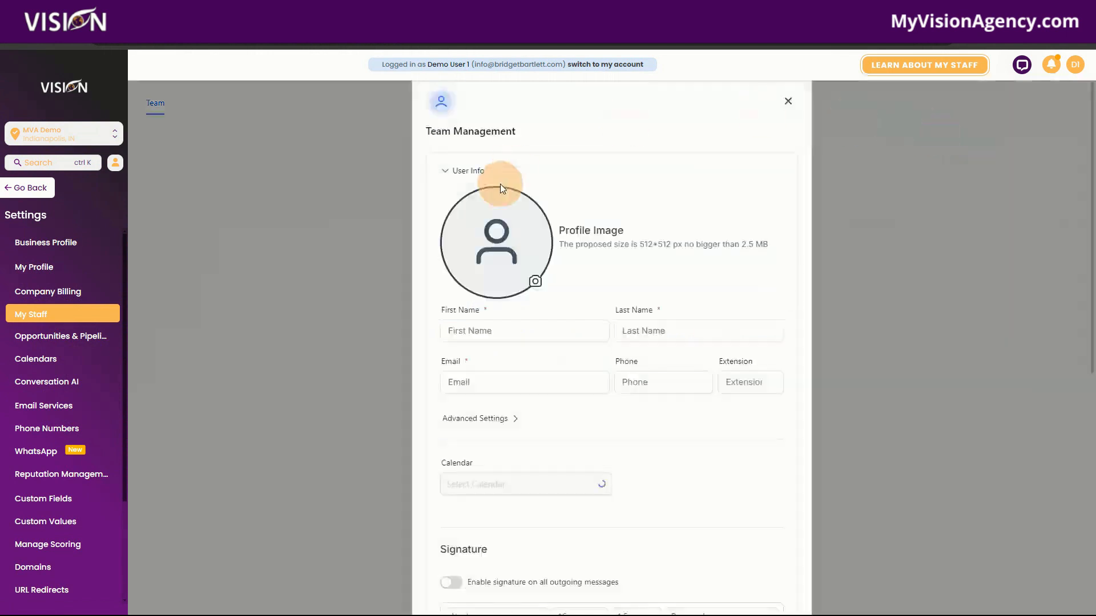
scroll(568, 289, down, 3)
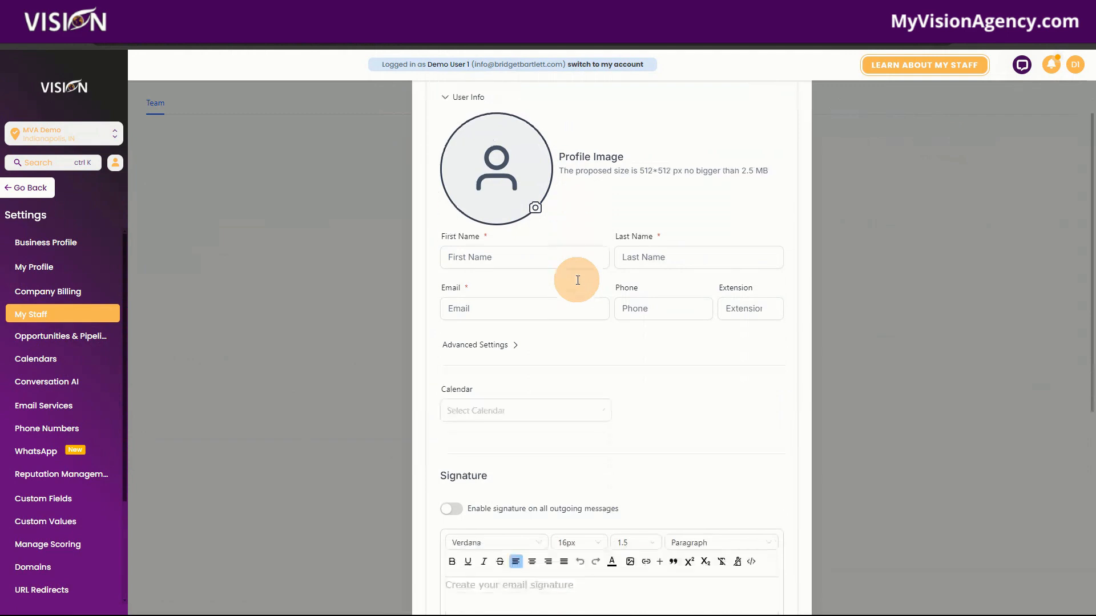
click(586, 171)
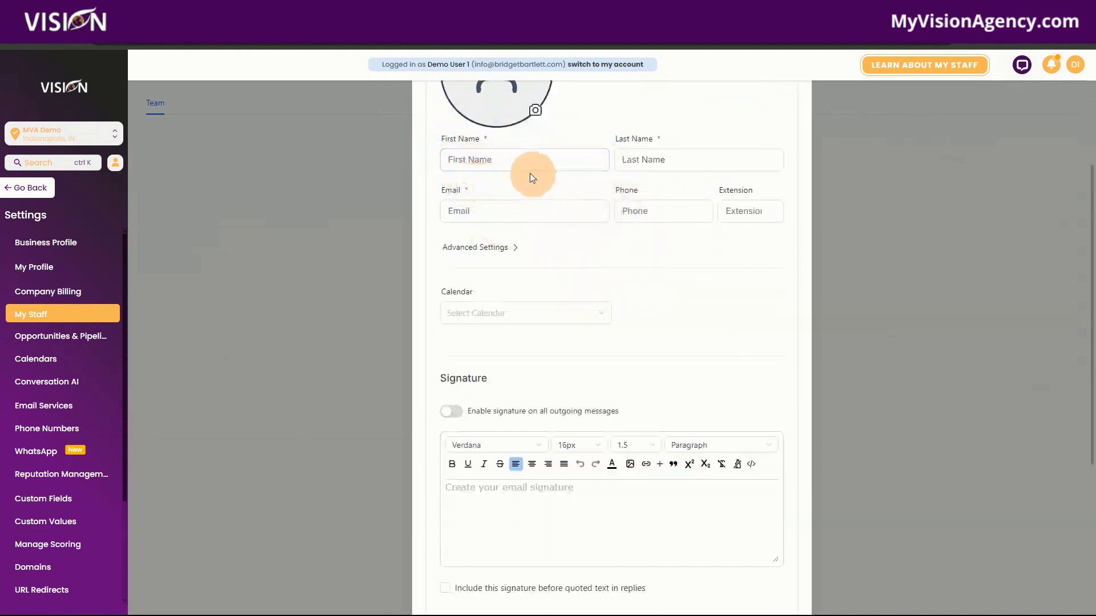
click(486, 164)
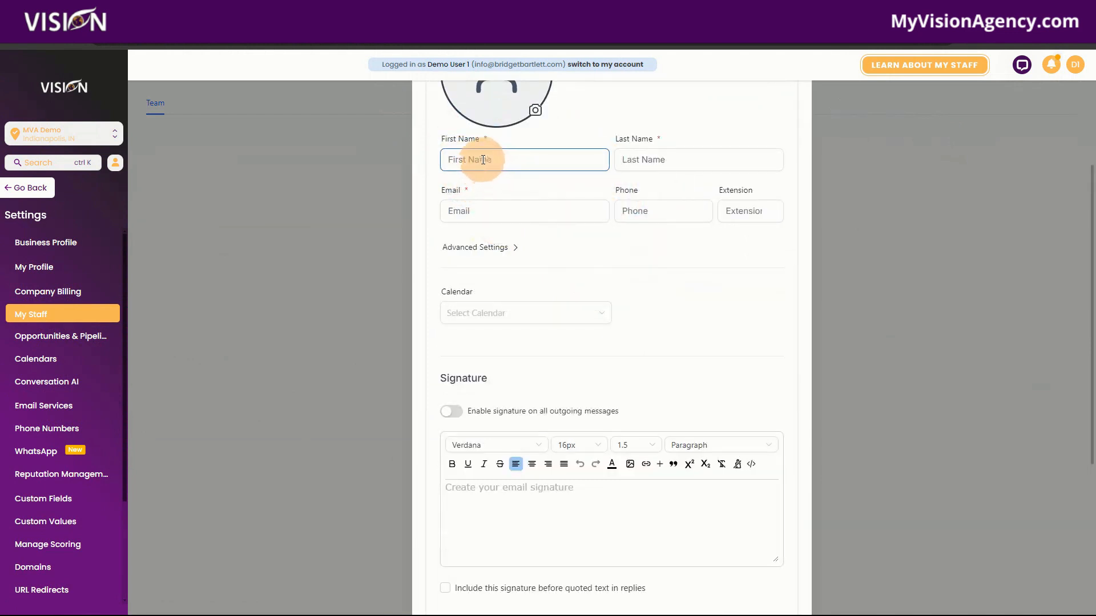
click(643, 161)
click(541, 214)
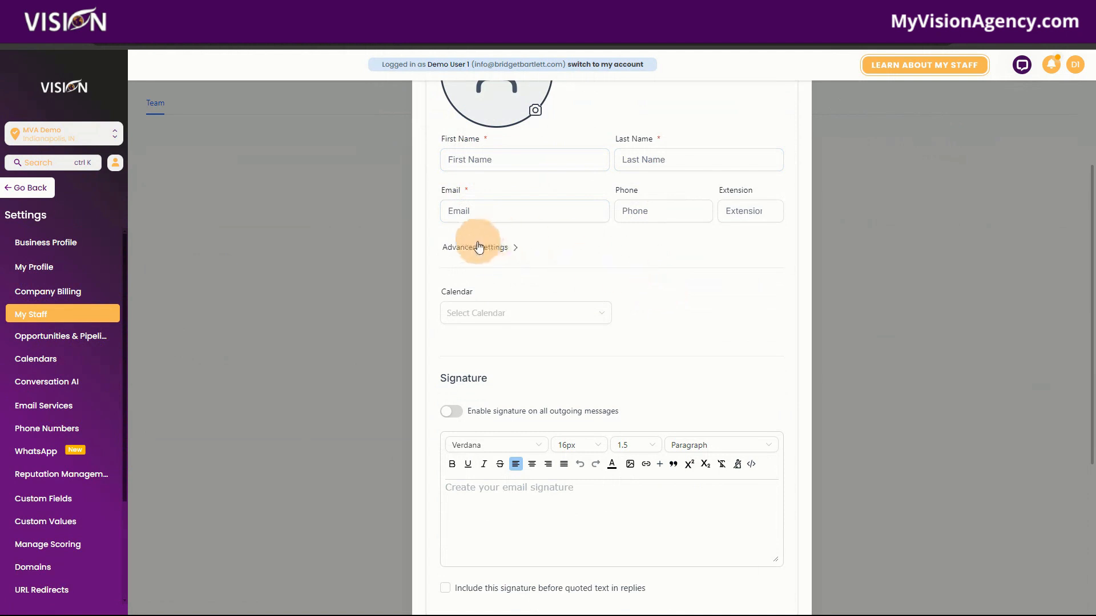
Expand the new employee's Advanced Settings to view the password field, and inspect the Calendar choices without selecting any
click(495, 249)
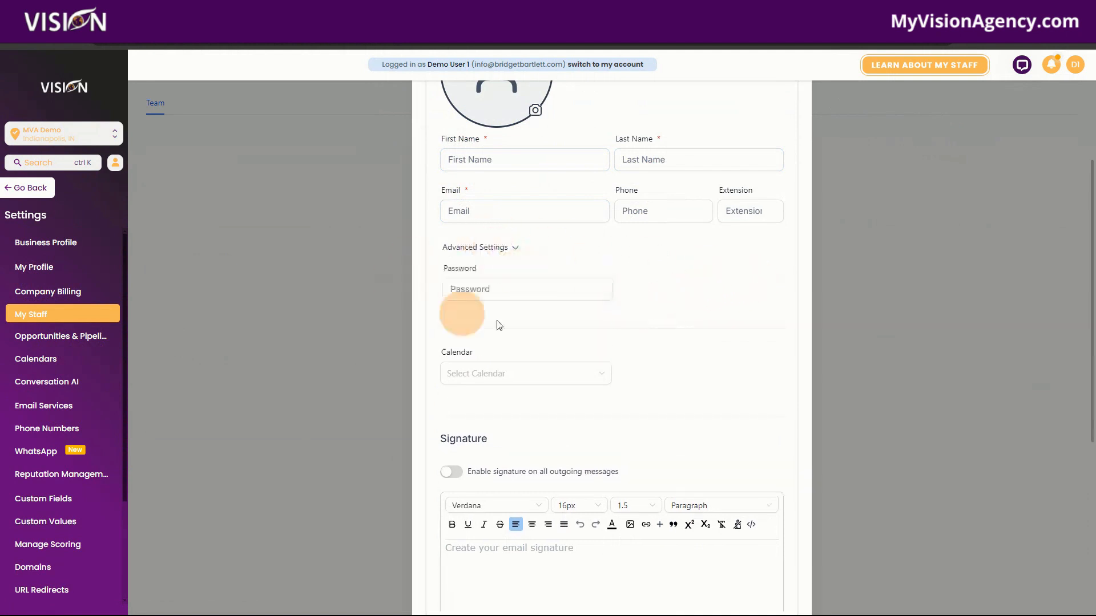
scroll(754, 319, down, 1)
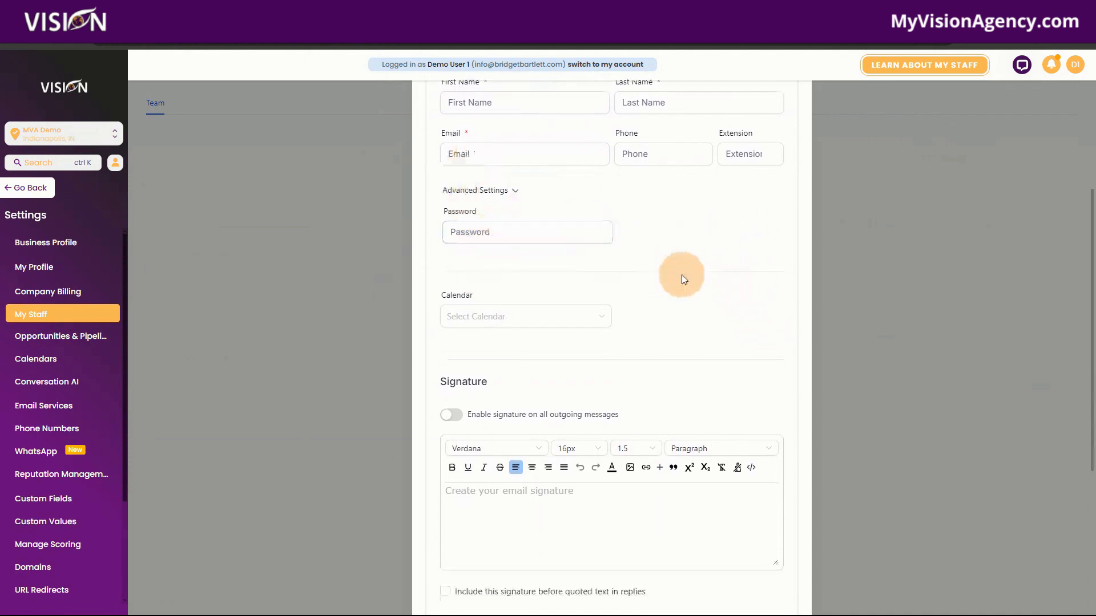
click(574, 318)
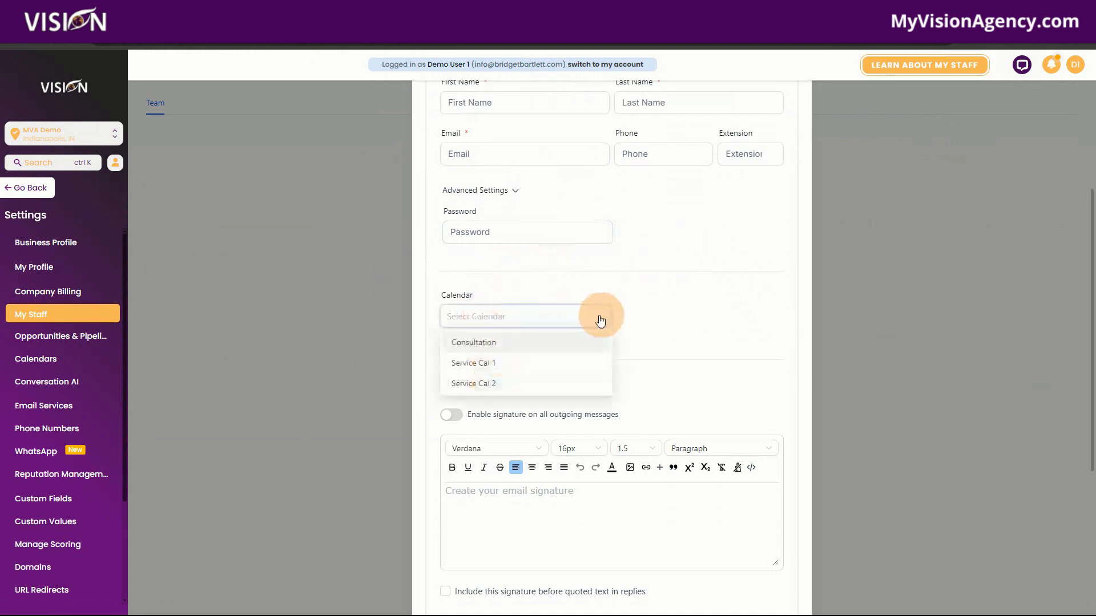
click(668, 281)
scroll(685, 292, down, 4)
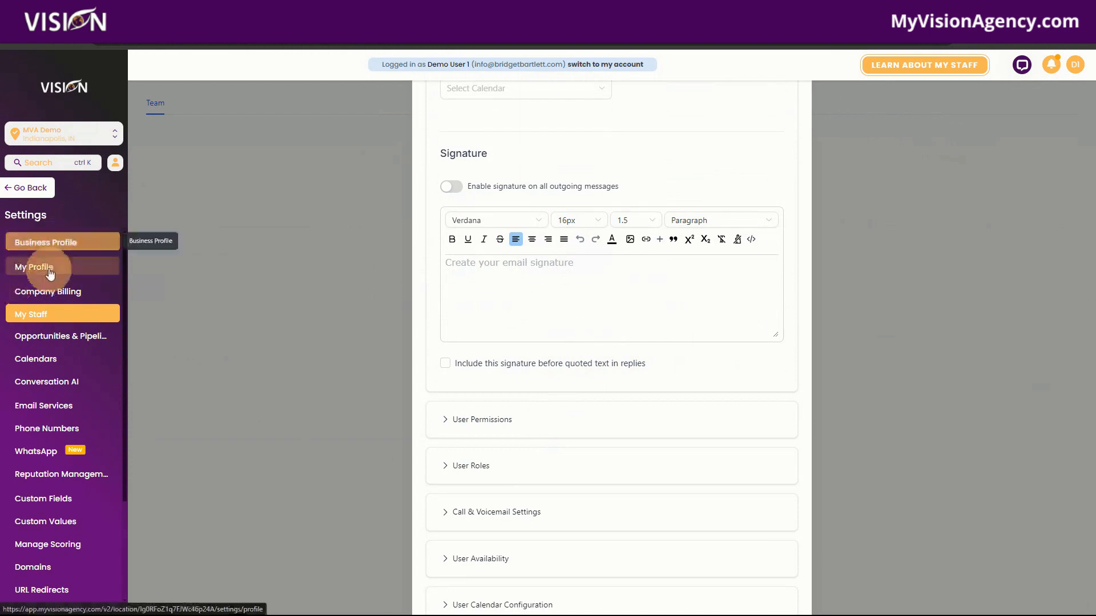
Expand User Permissions in the new employee form and turn off Conversations, Reviews, Membership, Certificates, Lead Value and Websites
scroll(680, 367, down, 1)
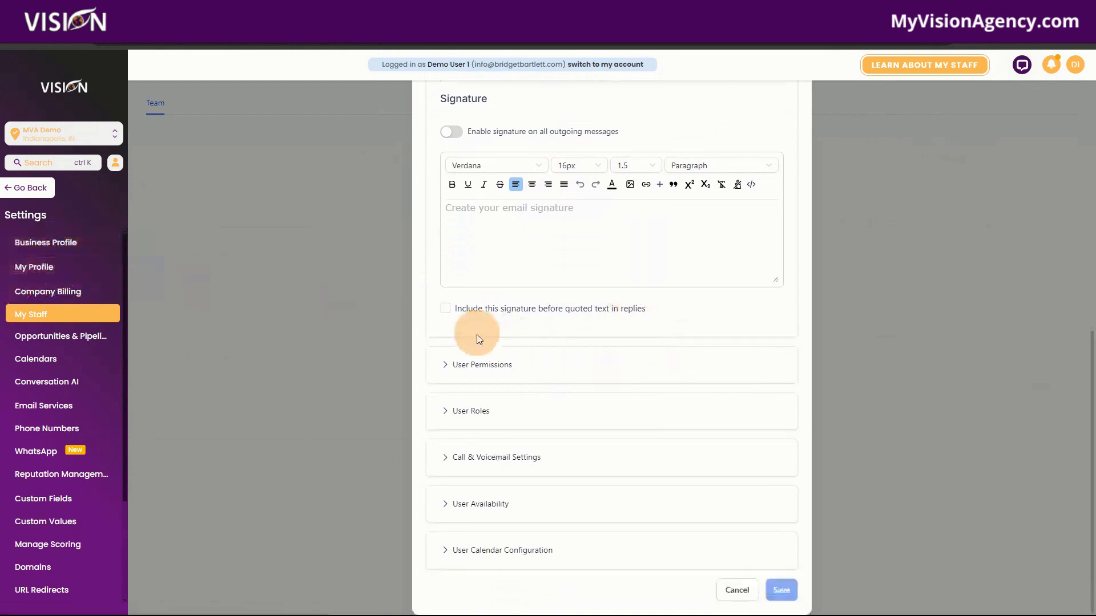
click(515, 369)
scroll(617, 393, down, 2)
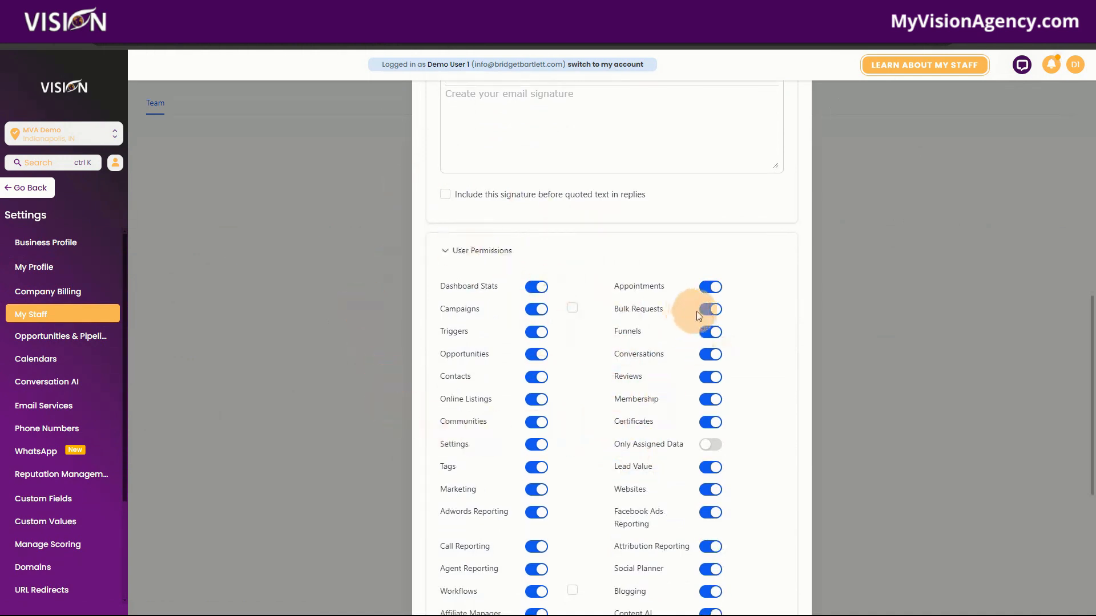
click(708, 354)
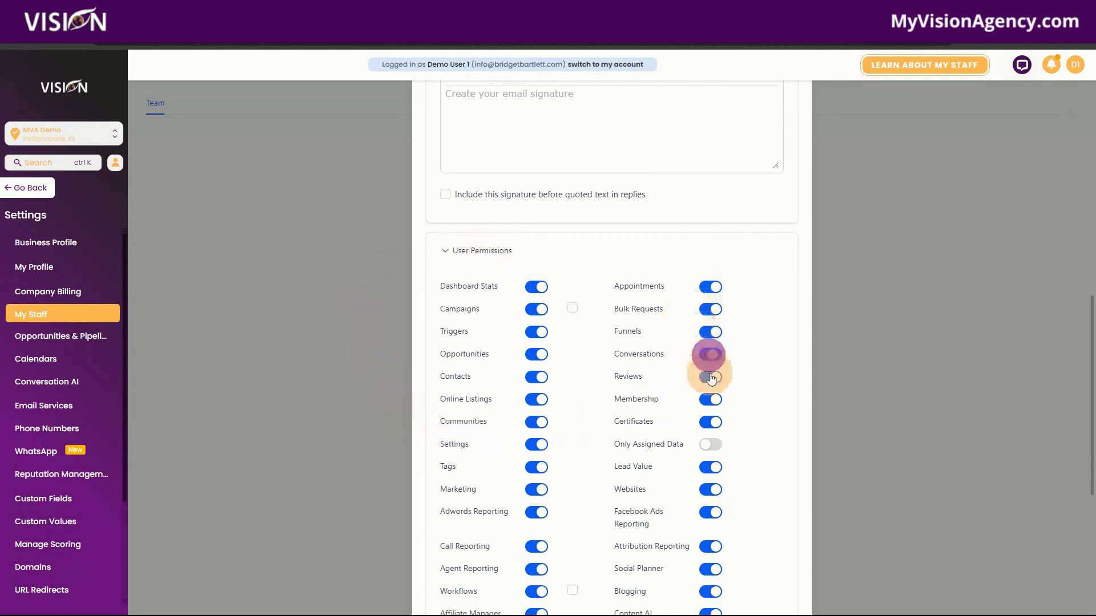
click(708, 375)
click(706, 397)
click(709, 422)
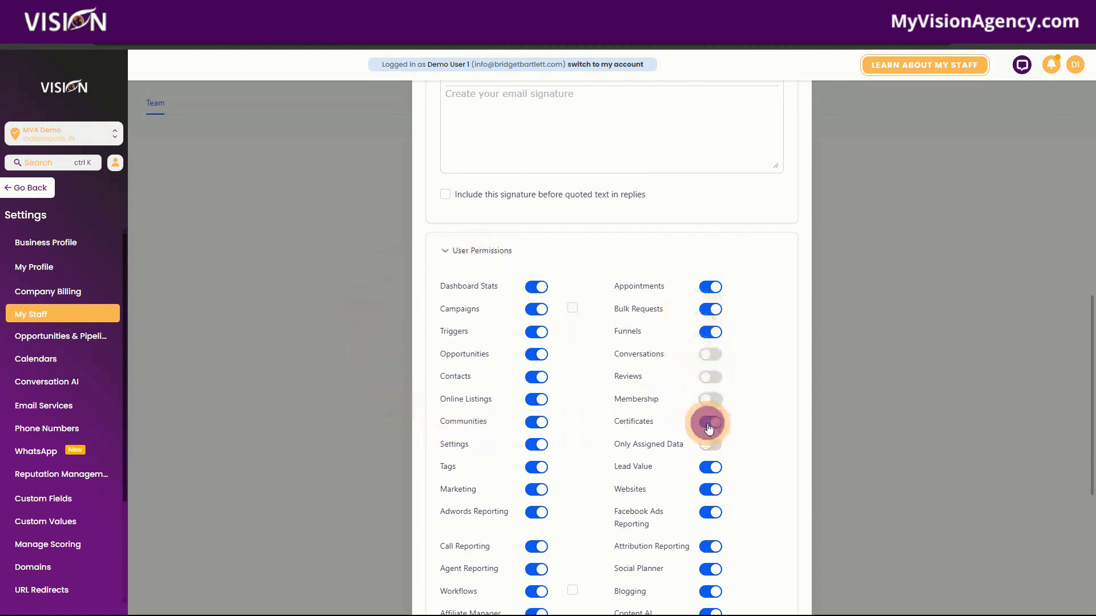
click(710, 467)
click(712, 490)
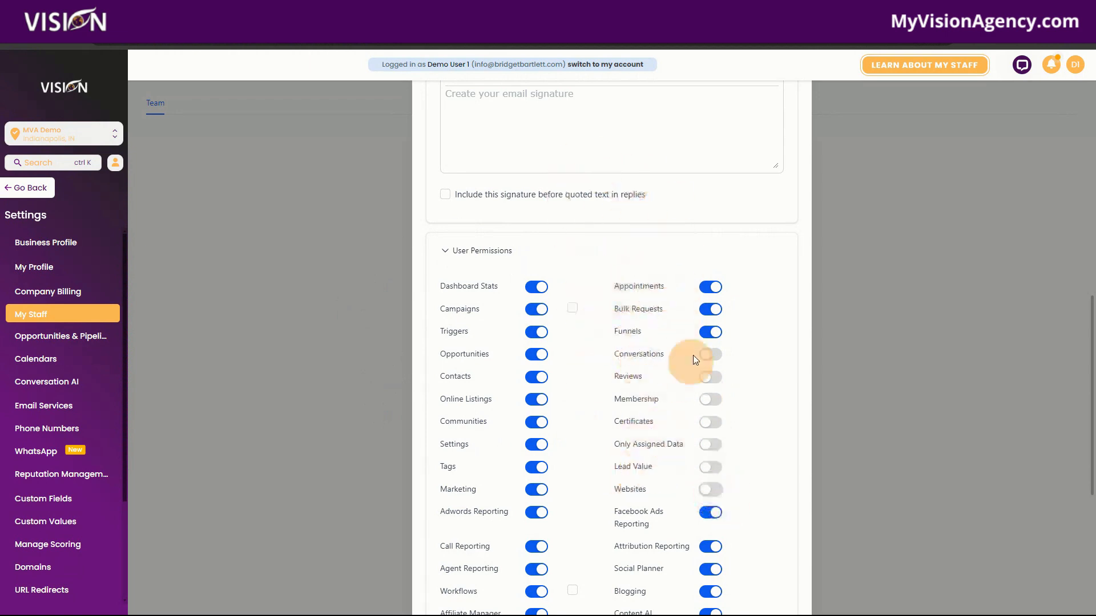
Review the remaining user permissions, expand User Roles, and view the User Role choices without changing the selection
scroll(676, 412, down, 6)
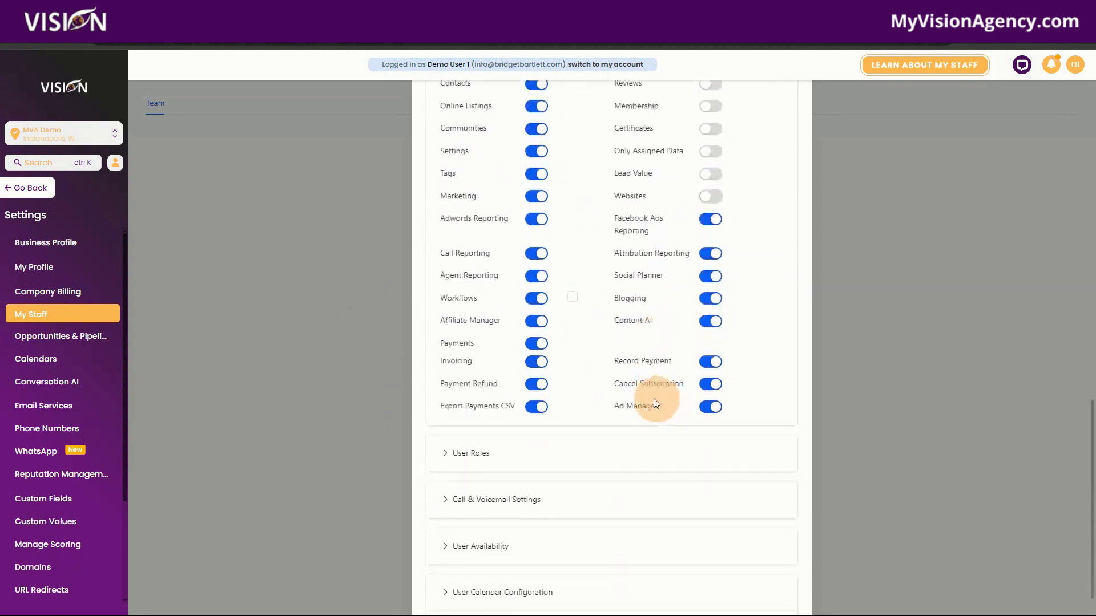
click(554, 416)
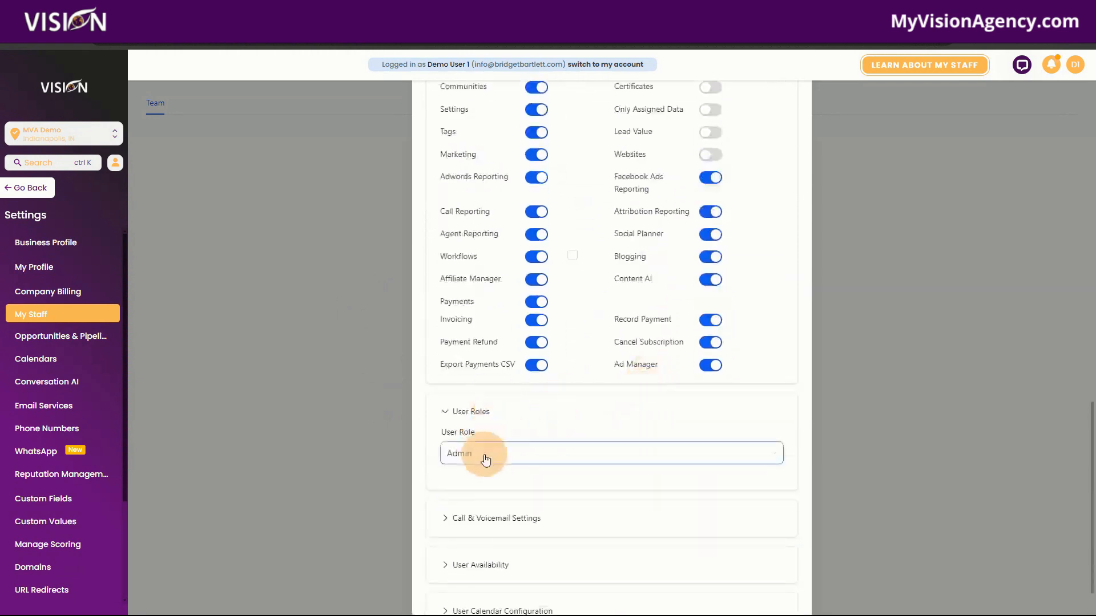
click(483, 454)
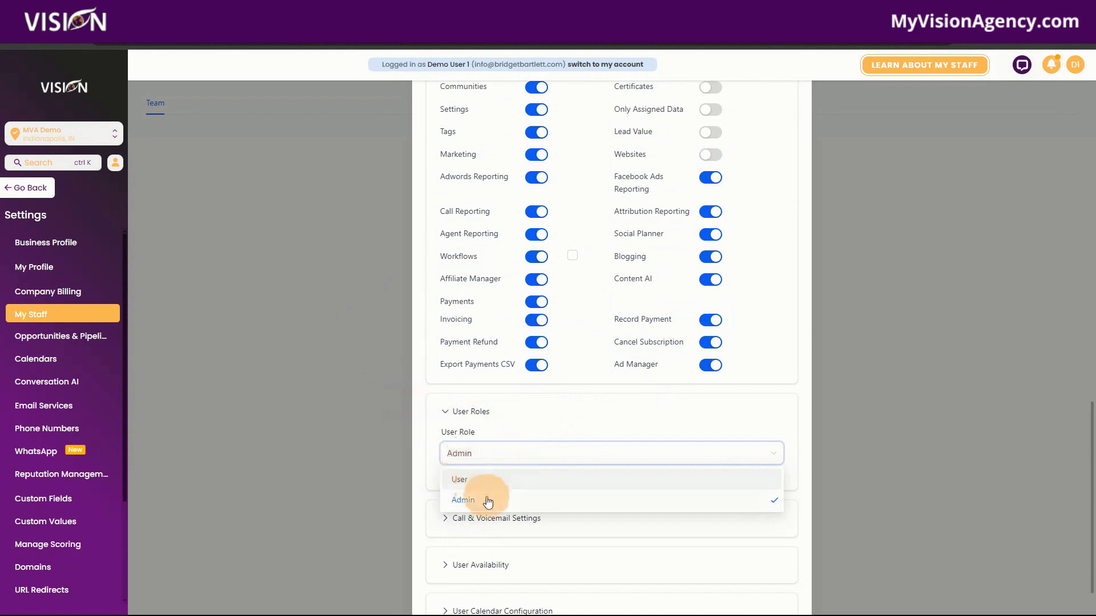
click(510, 428)
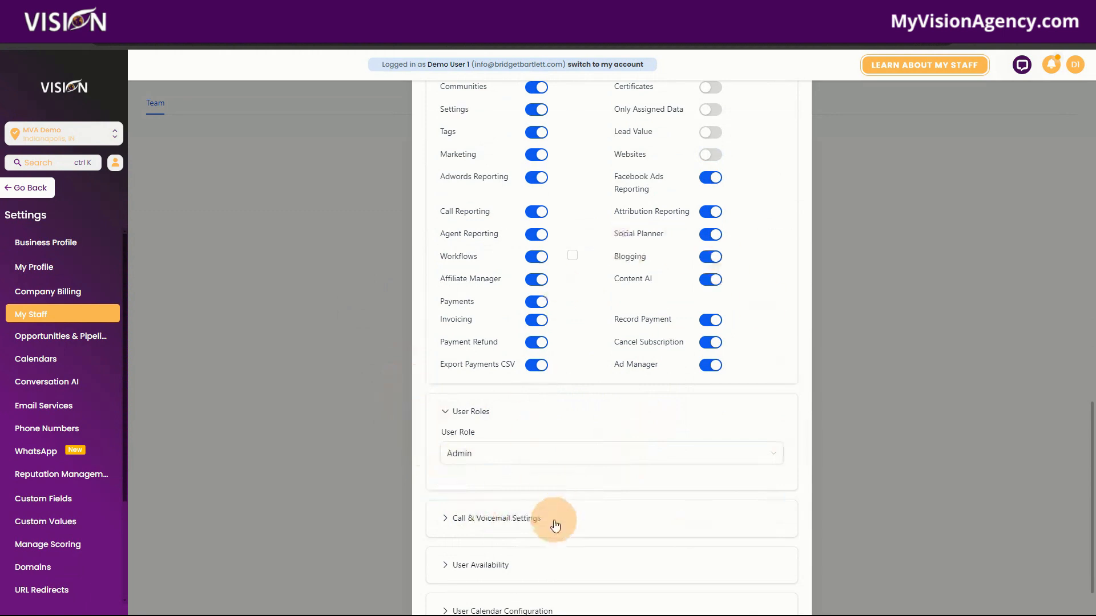
Expand Call & Voicemail Settings and examine call forwarding, voicemail and timeout options, highlighting the Ring All and IVR default channel headings
click(519, 516)
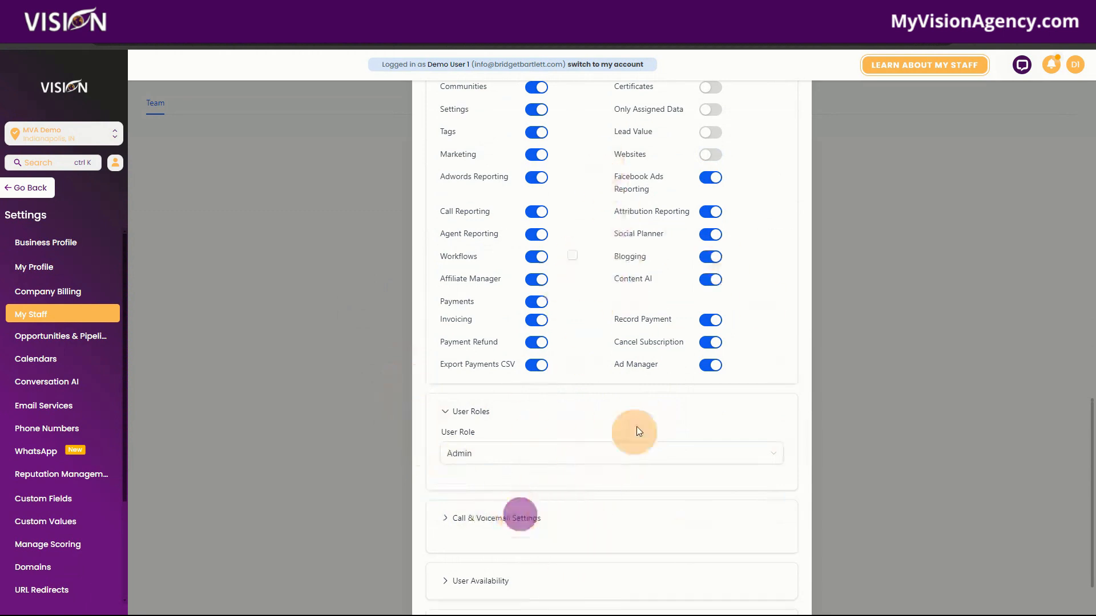
scroll(628, 423, down, 5)
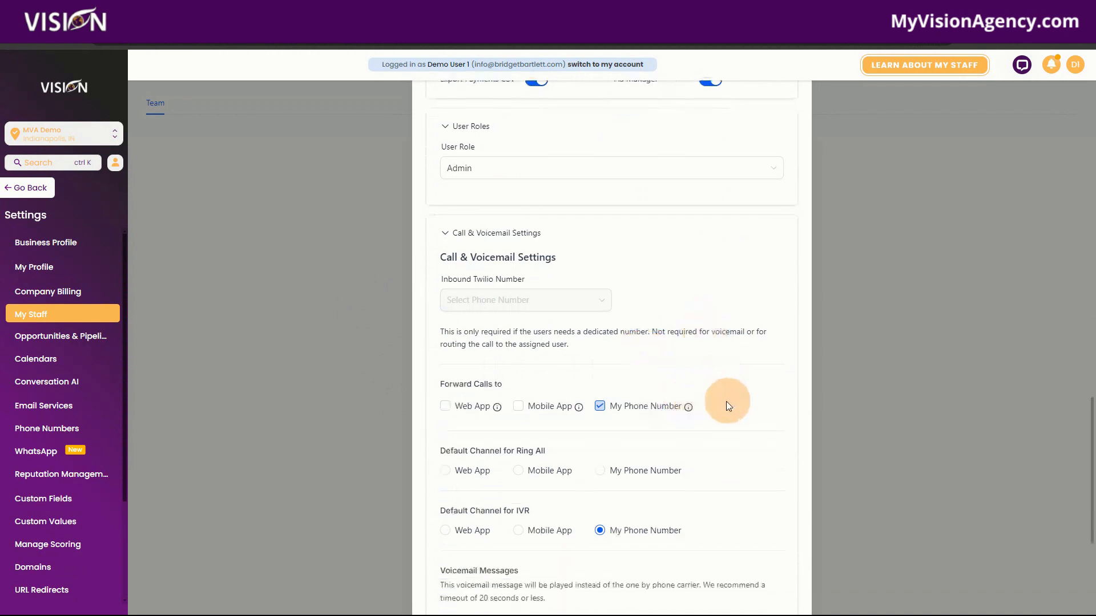
scroll(725, 408, down, 1)
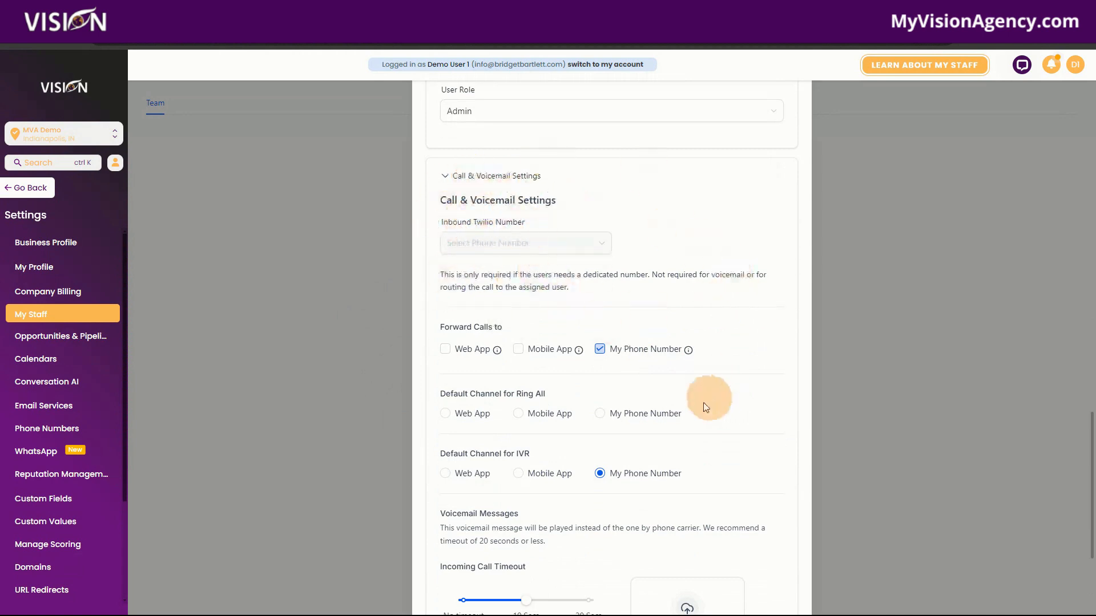
scroll(728, 474, down, 2)
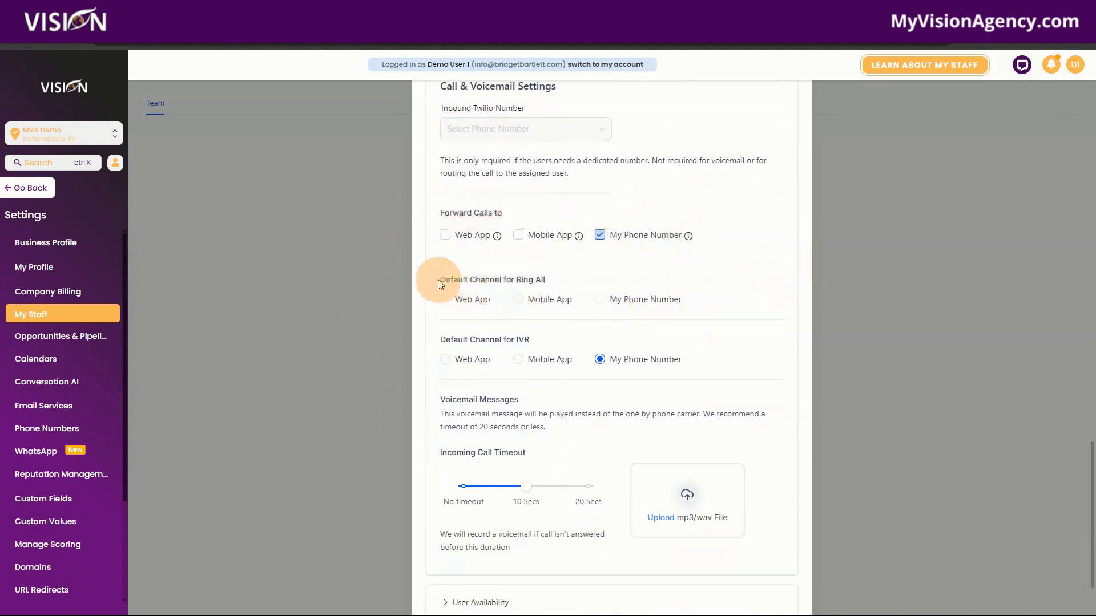
drag(439, 283, 564, 286)
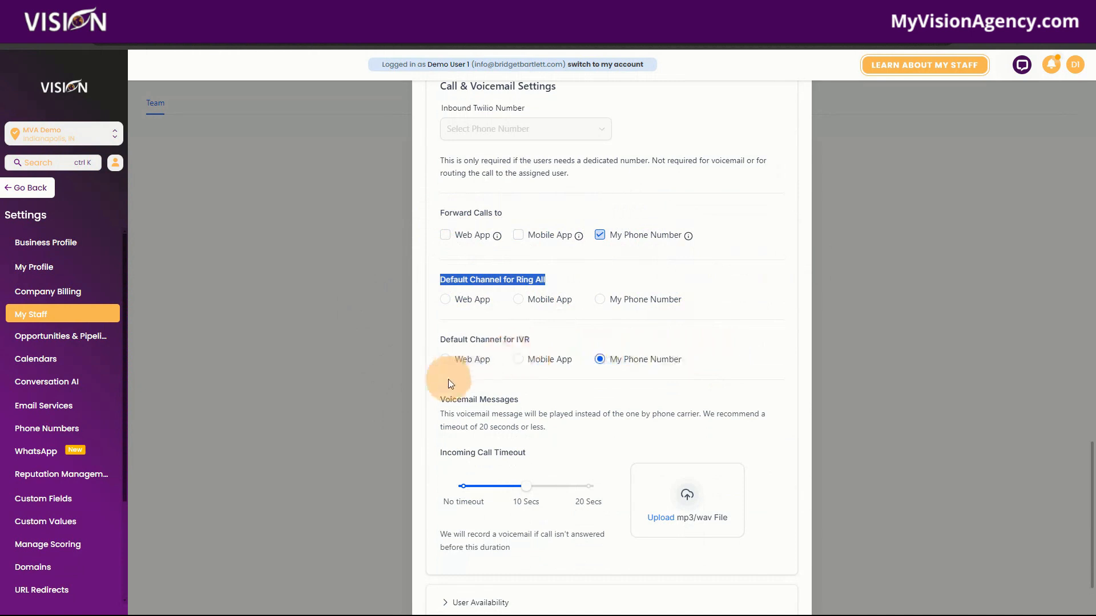
drag(432, 343, 571, 343)
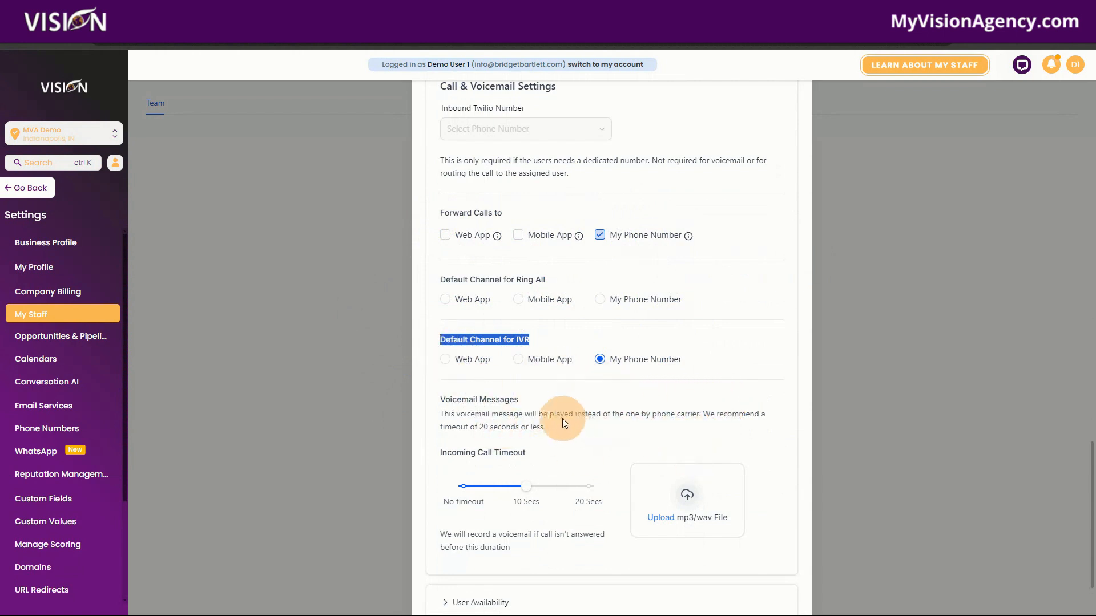
scroll(564, 423, down, 2)
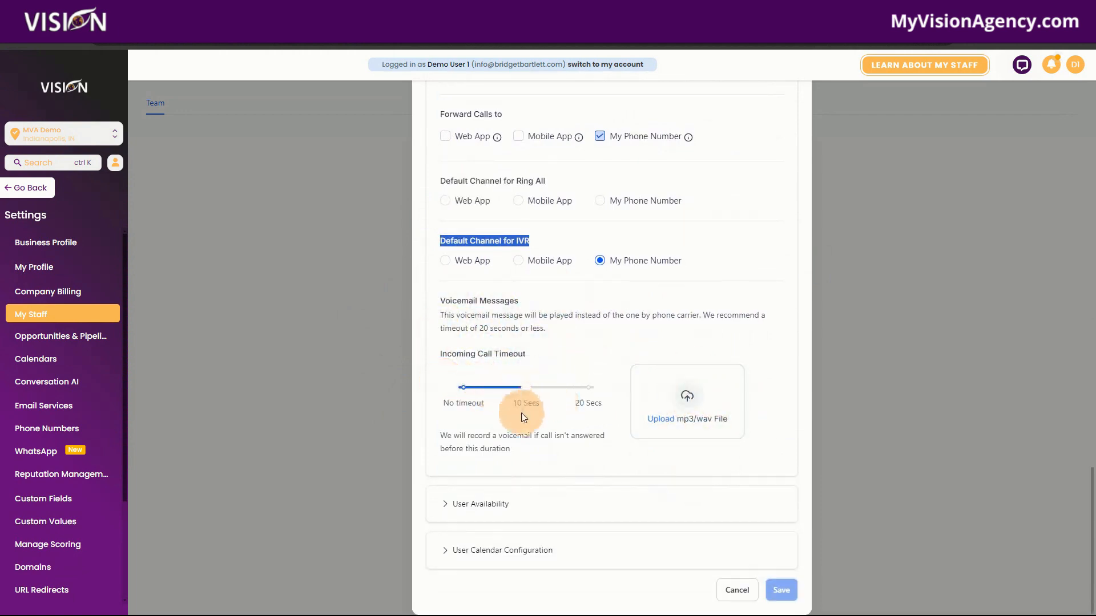
Expand User Availability and inspect the Meeting Location choices, Time Zone choices and weekday available hours without changing them
click(507, 502)
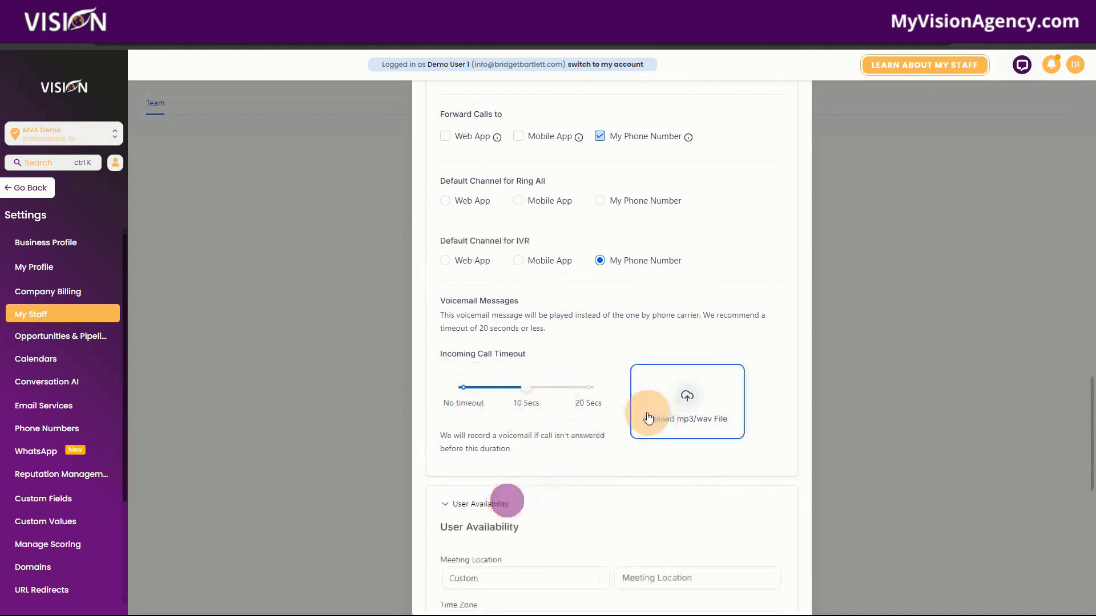
scroll(648, 423, down, 5)
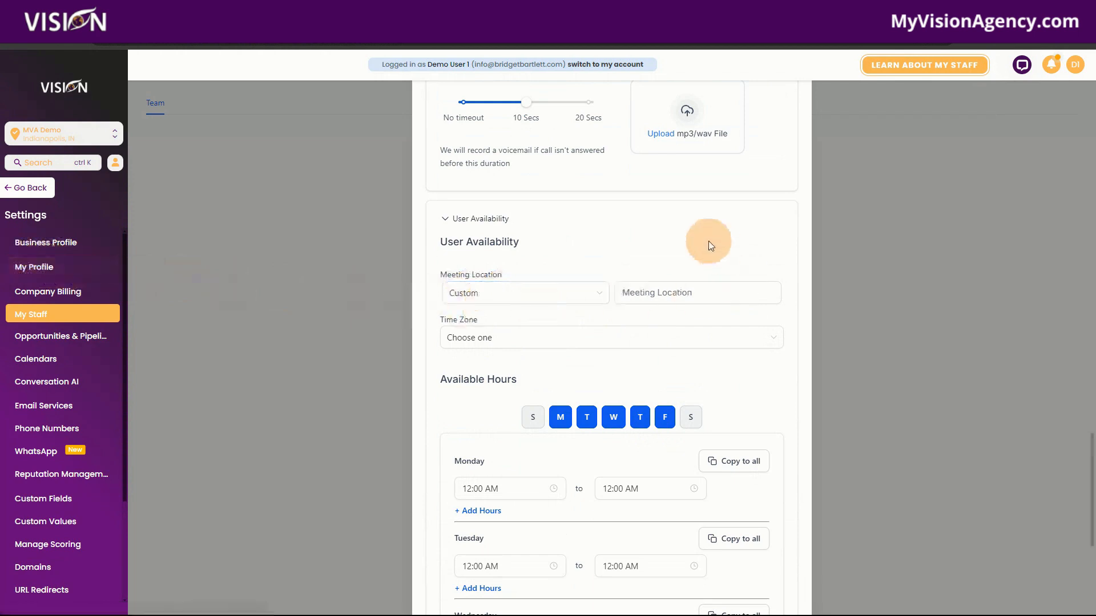
click(541, 292)
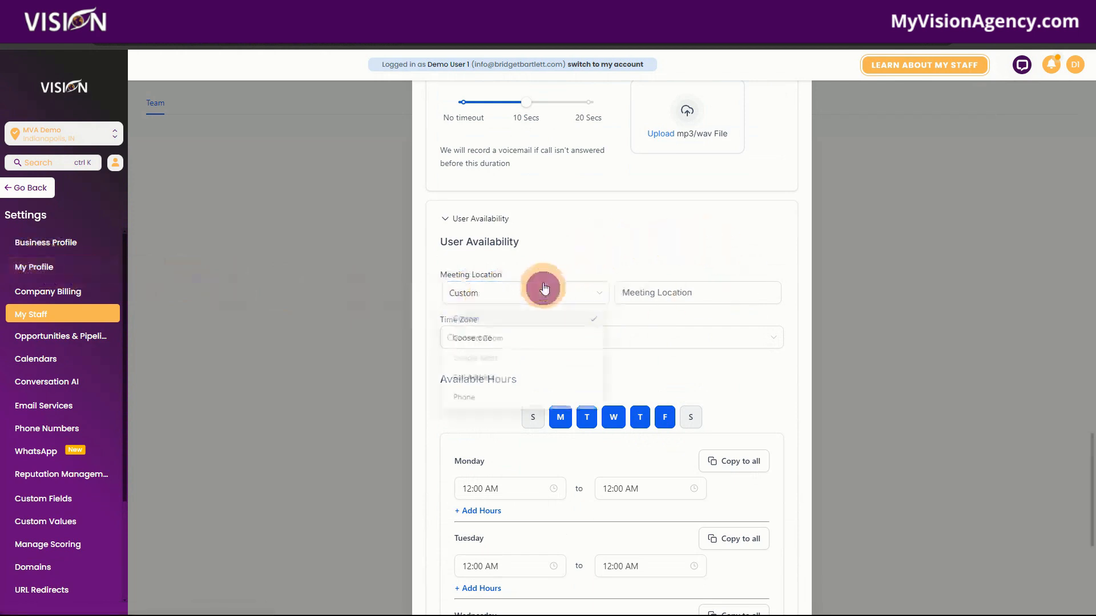
click(659, 258)
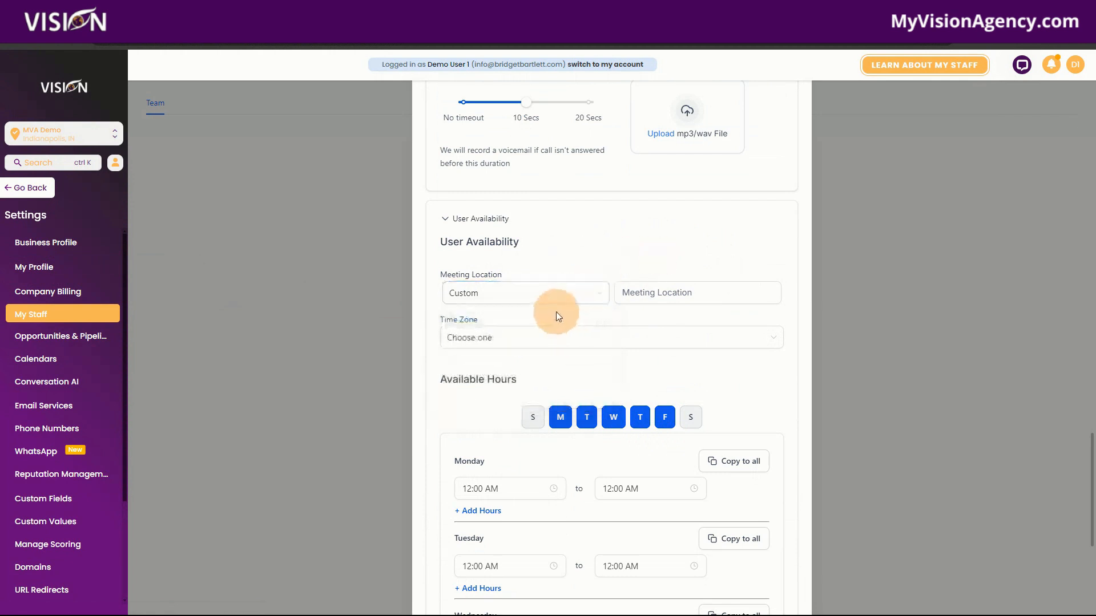
click(539, 342)
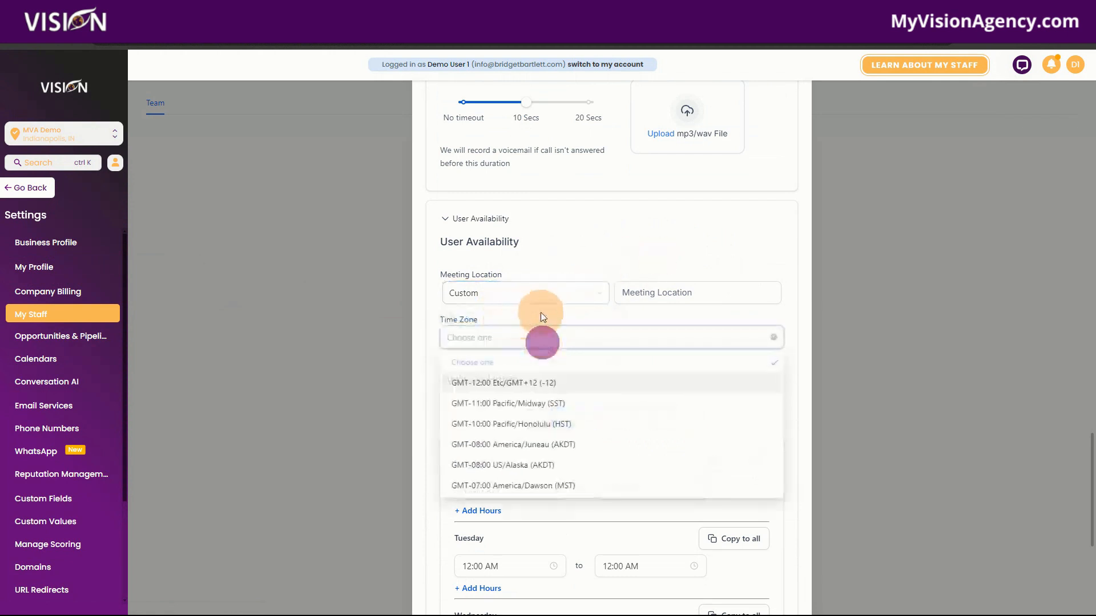
click(542, 316)
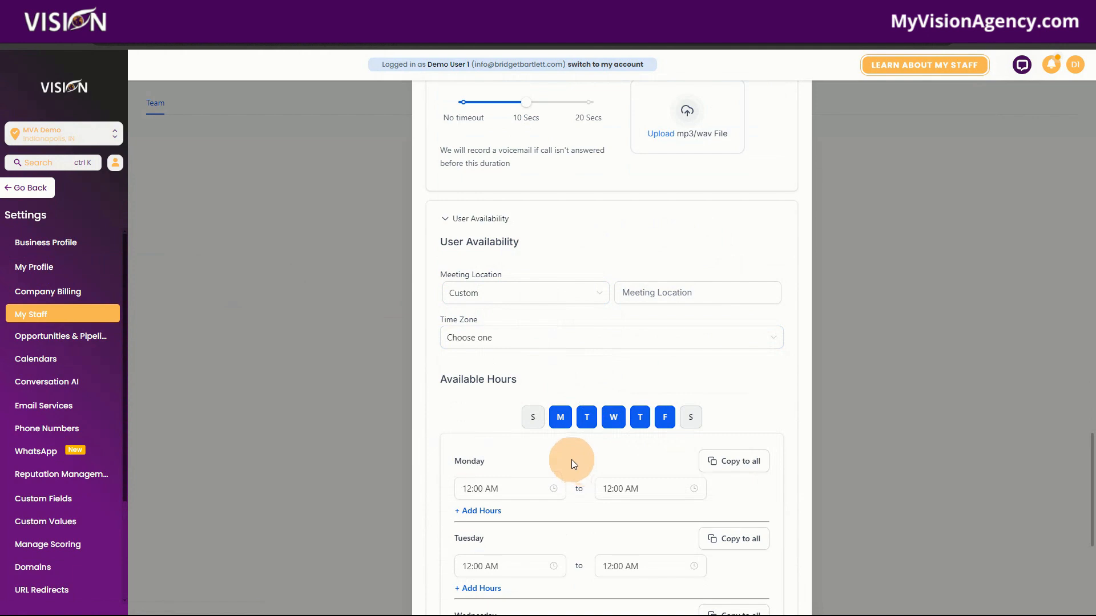
scroll(571, 460, down, 5)
scroll(581, 457, down, 1)
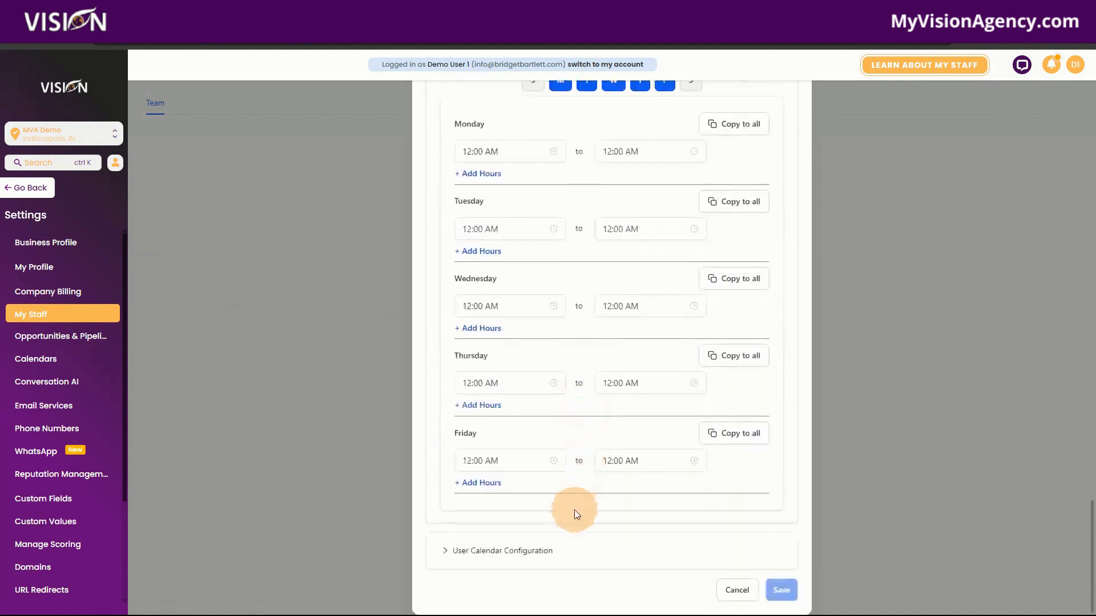
Expand User Calendar Configuration to inspect its contents, and cancel the new employee form without saving
click(551, 552)
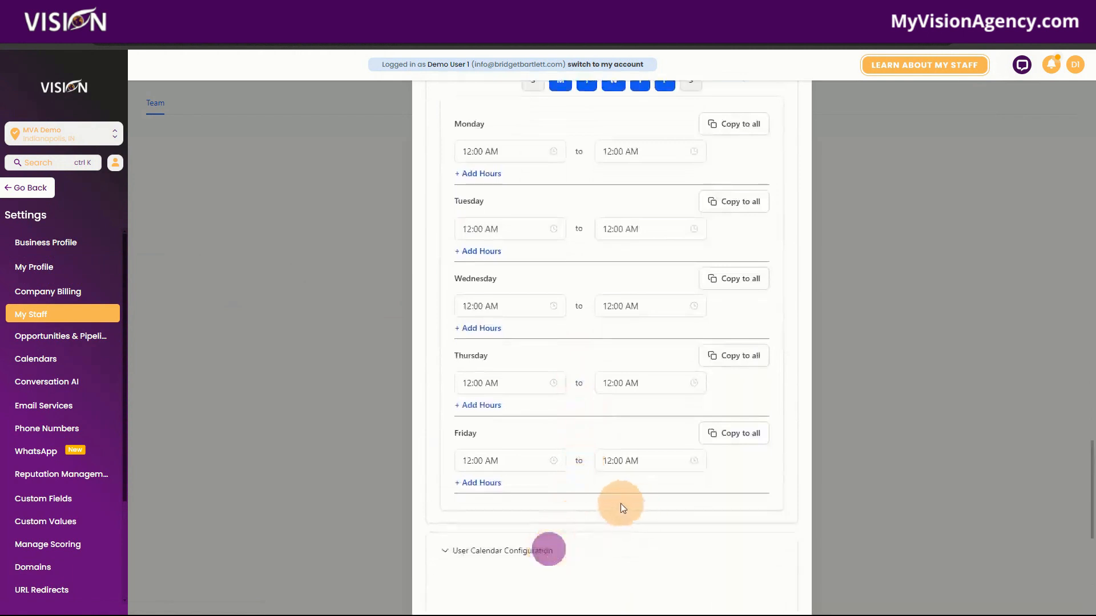
scroll(634, 485, down, 6)
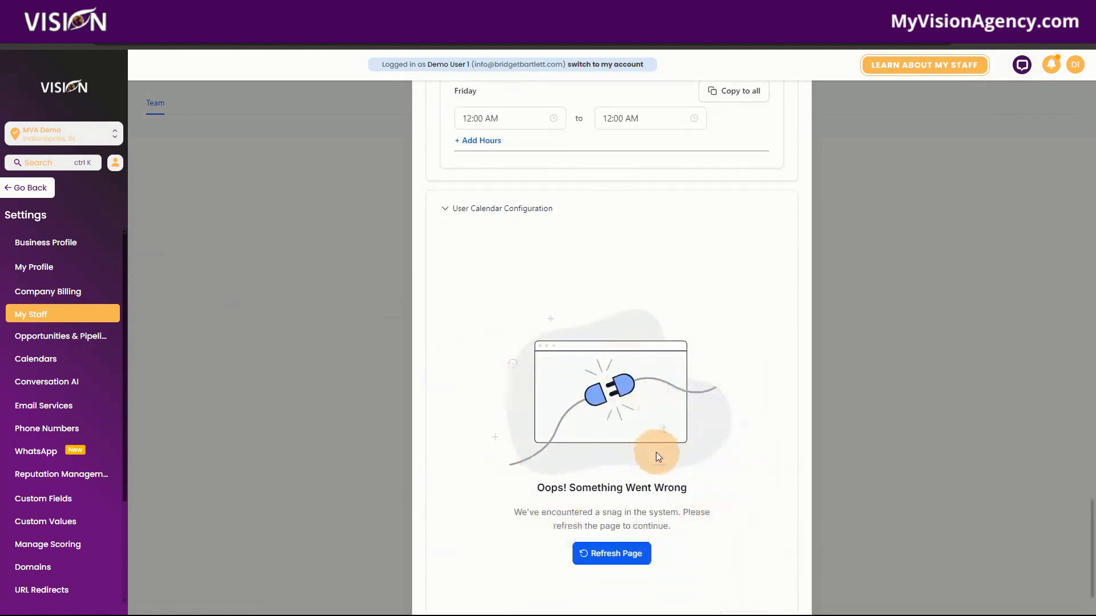
scroll(656, 458, down, 2)
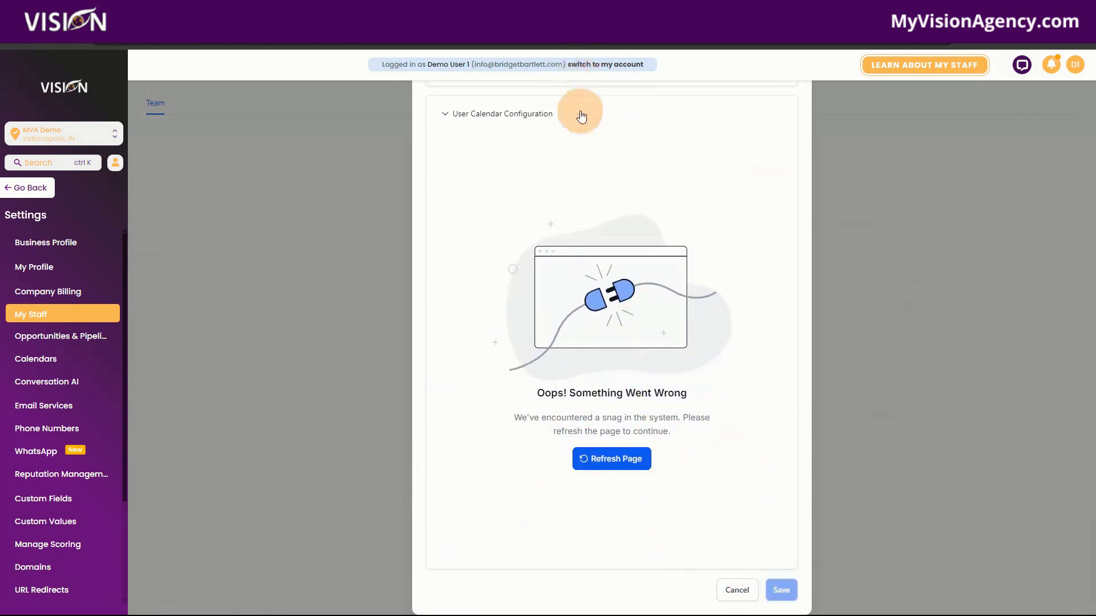
click(740, 599)
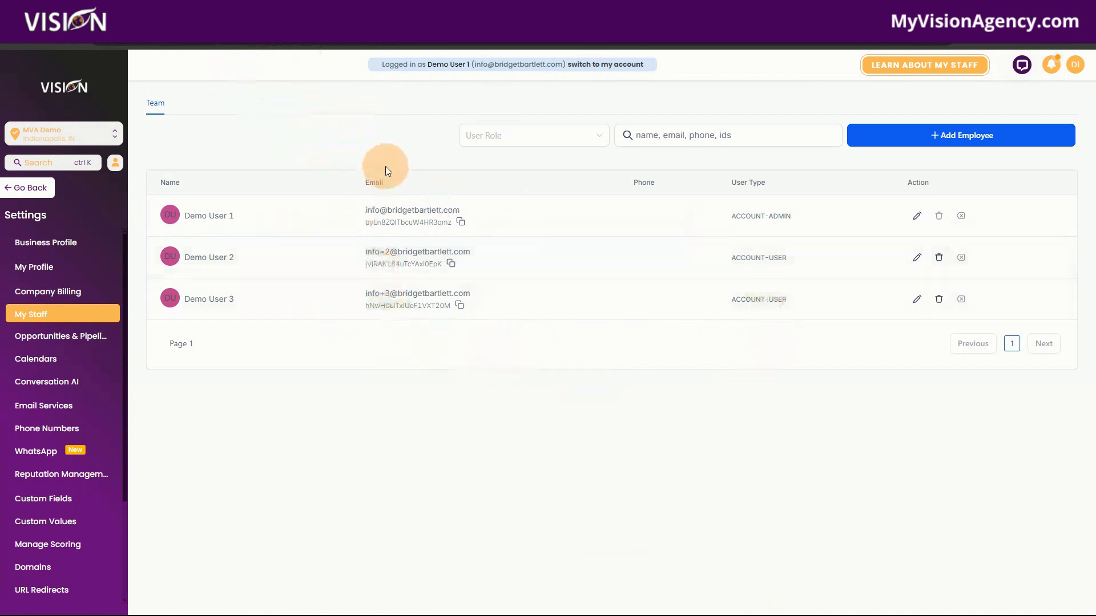
Open the account admin's user details from the staff list to view the Forgot Password option, and close them unchanged
click(916, 218)
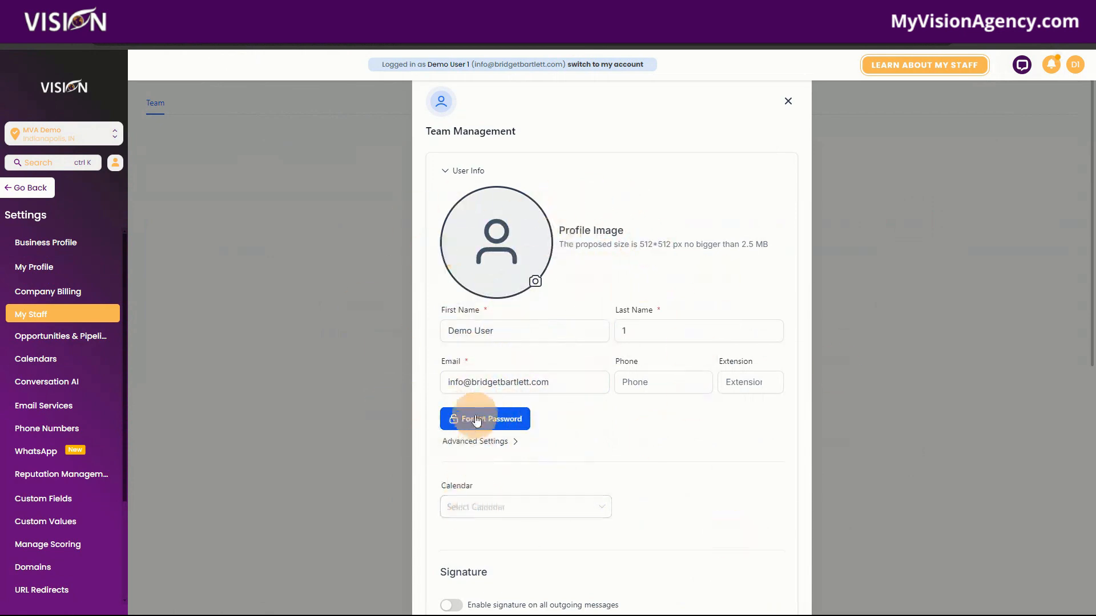
click(793, 103)
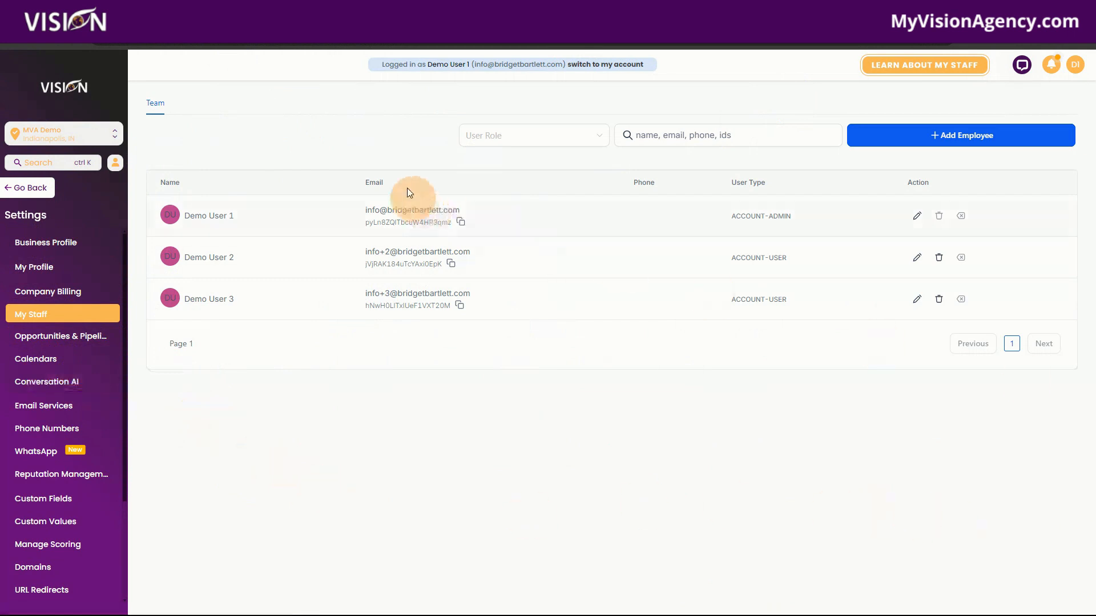
Switch to the My Vision Agency website's coaching program page and show its header and the client and affiliate join options
click(257, 10)
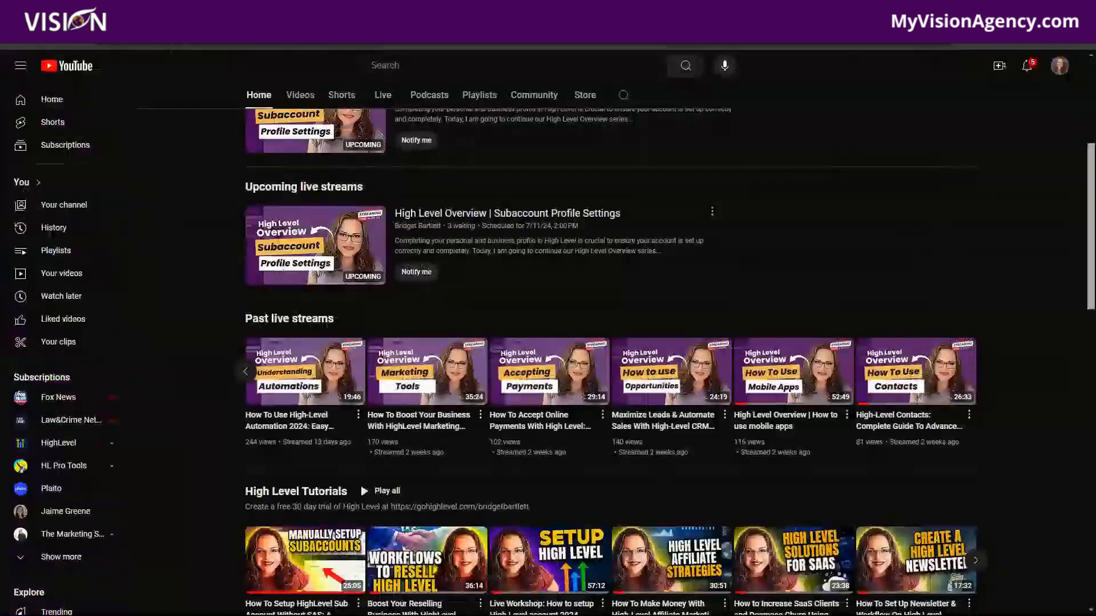
scroll(902, 338, up, 1)
scroll(902, 338, up, 3)
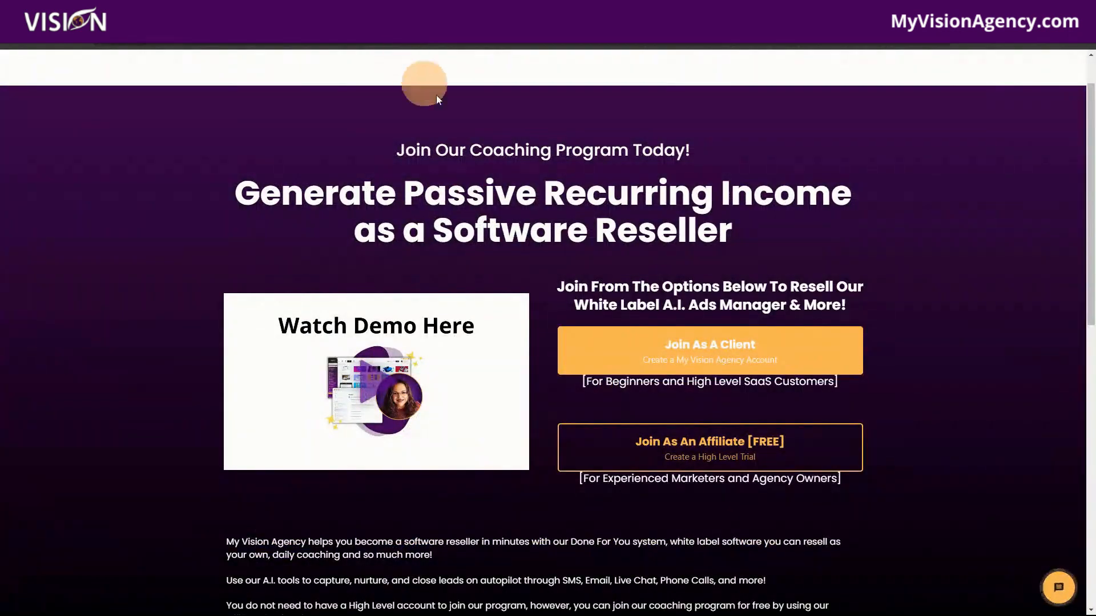
scroll(975, 369, up, 1)
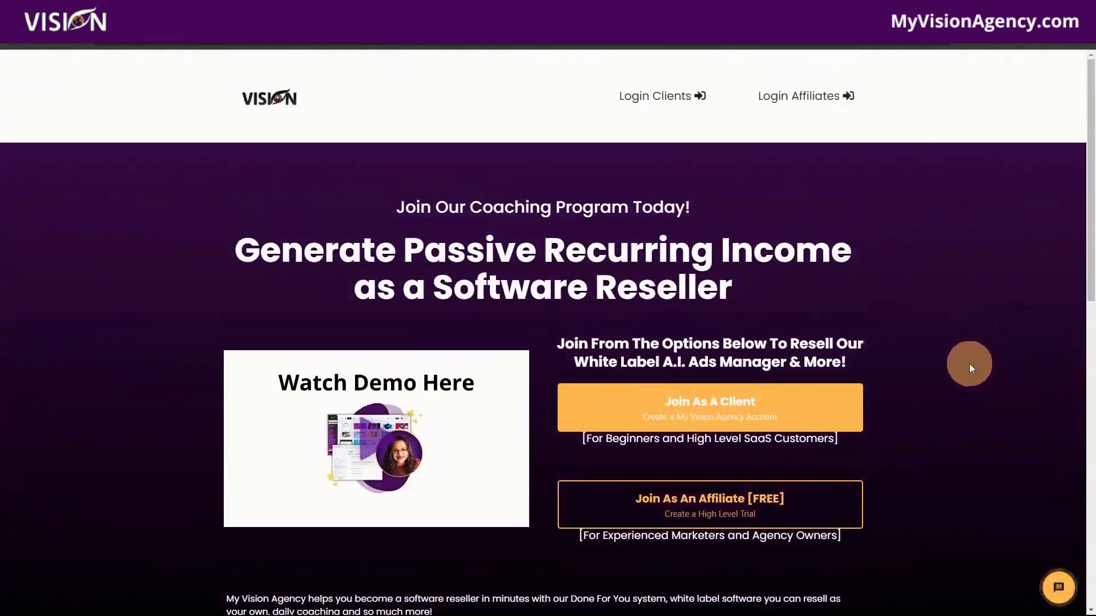